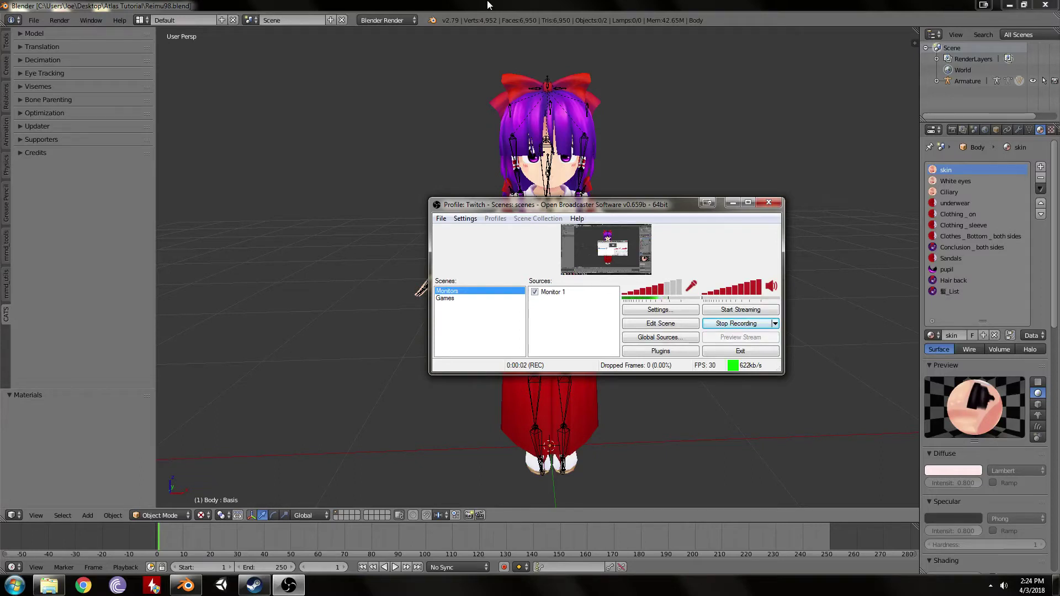
Pan, zoom and orbit the viewport to frame the whole Reimu character from the front.
click(734, 204)
shift+middle_drag(651, 200, 881, 233)
scroll(543, 213, up, 3)
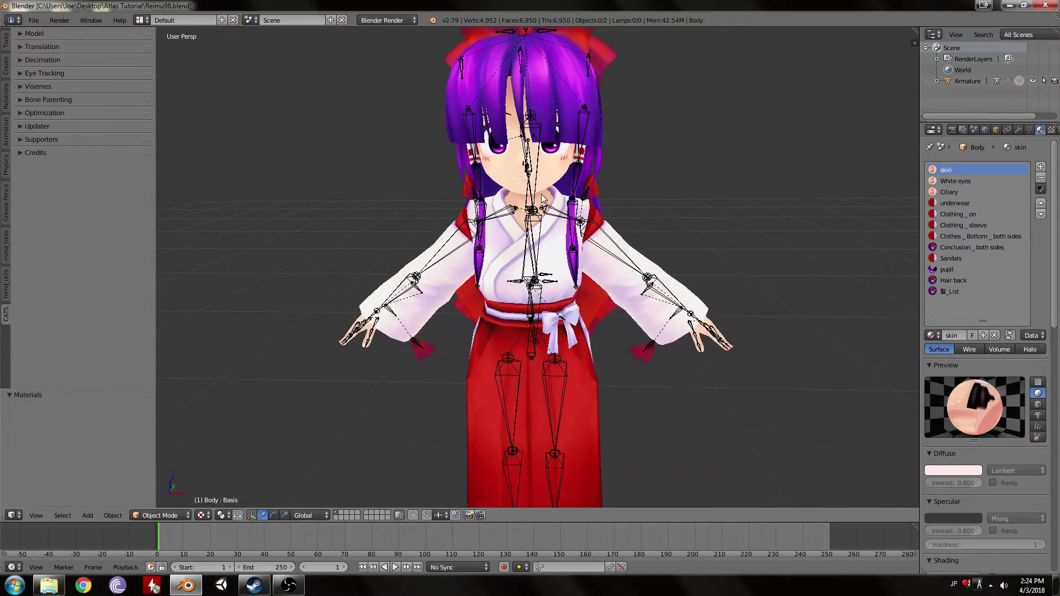
shift+scroll(543, 198, down, 4)
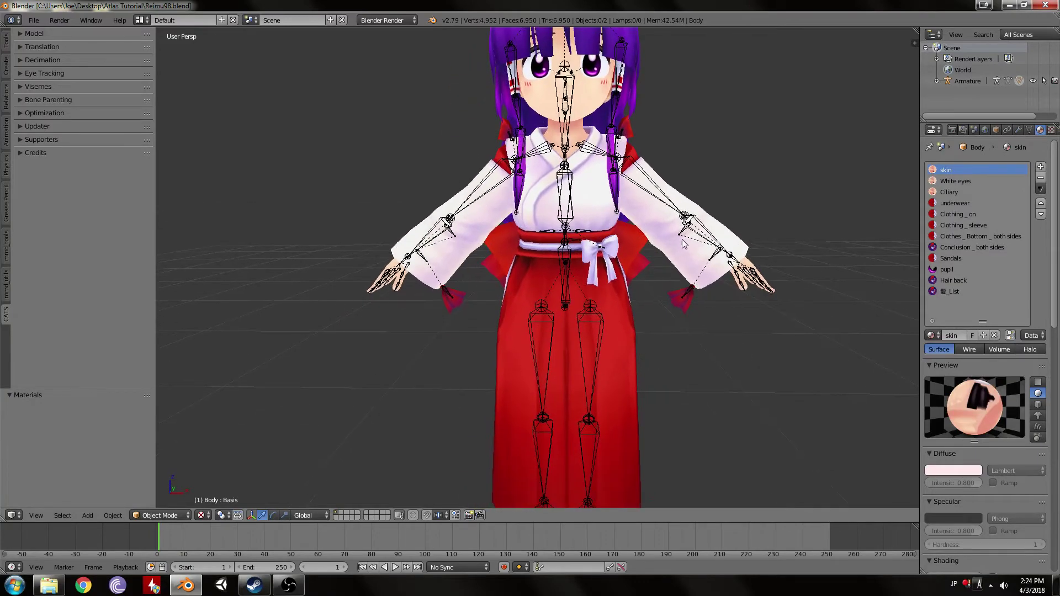
scroll(681, 239, down, 4)
ctrl+scroll(644, 235, down, 2)
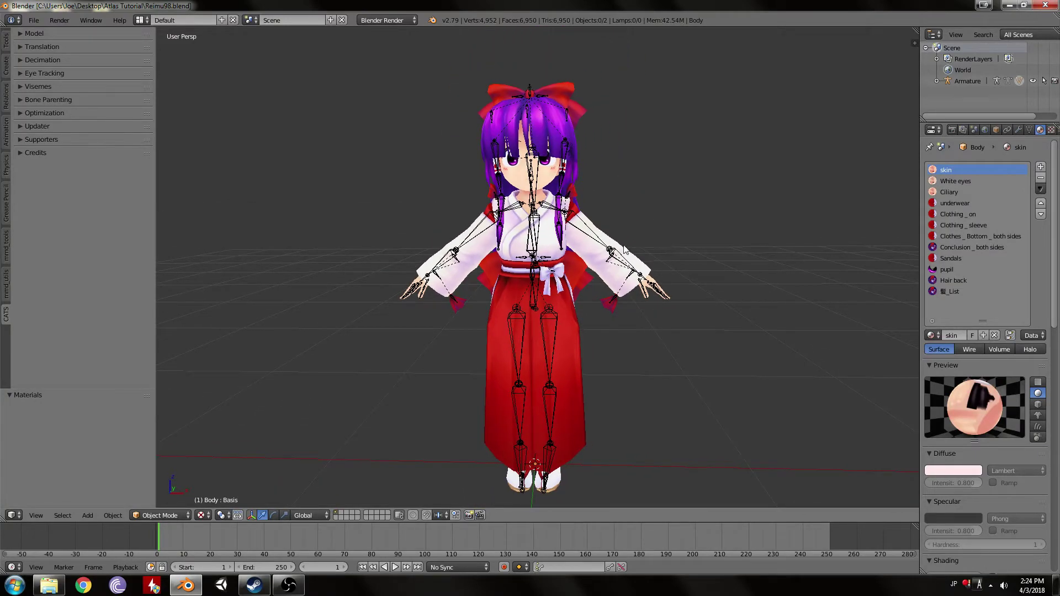
ctrl+scroll(631, 243, up, 3)
shift+scroll(615, 266, down, 3)
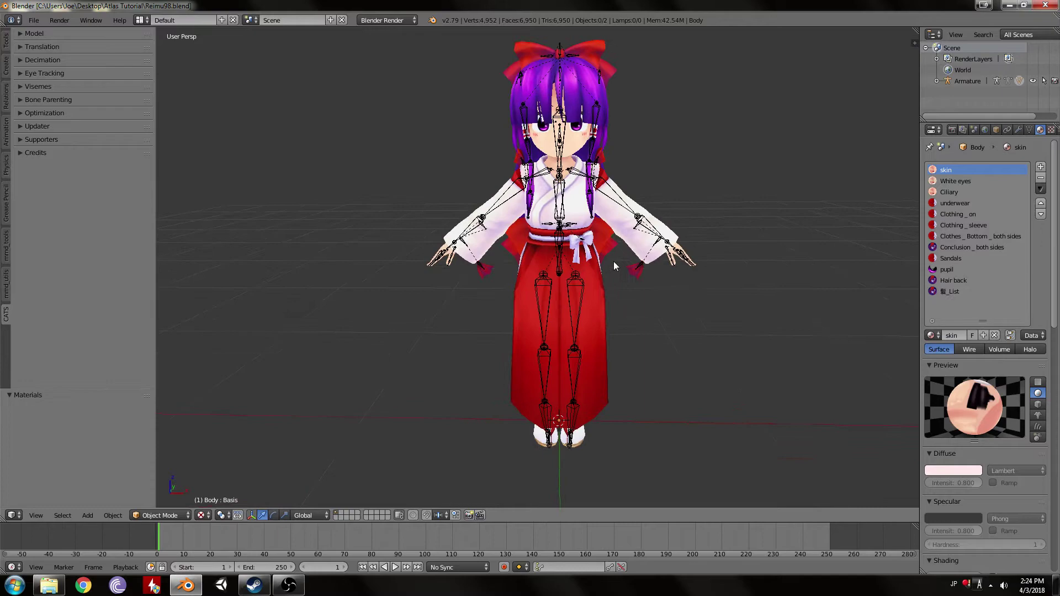
shift+scroll(615, 254, down, 1)
middle_drag(615, 253, 595, 287)
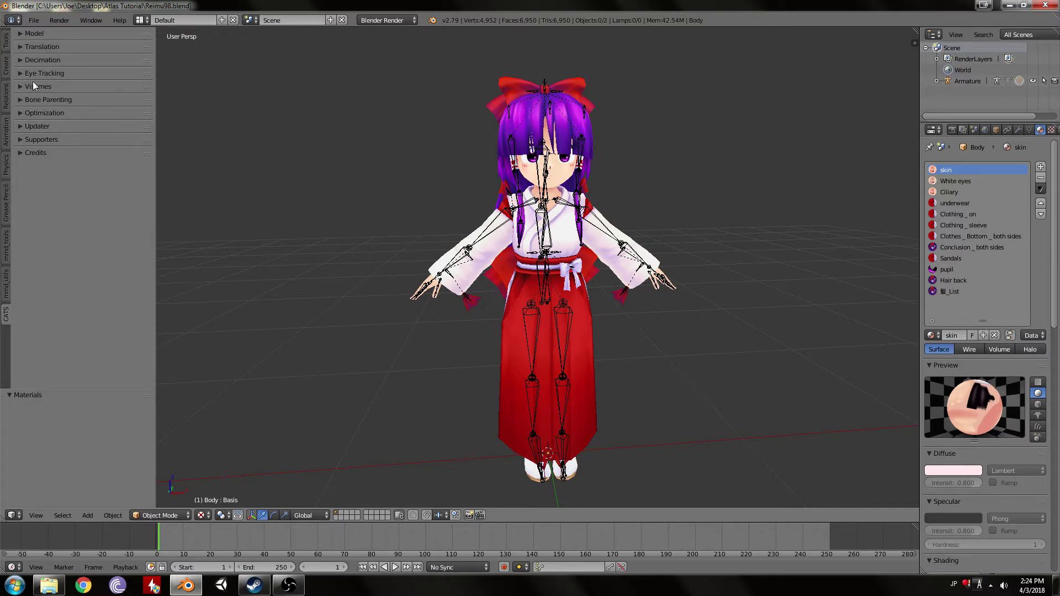
Open the CATS Optimization Material tab and review the Body mesh's materials.
click(32, 113)
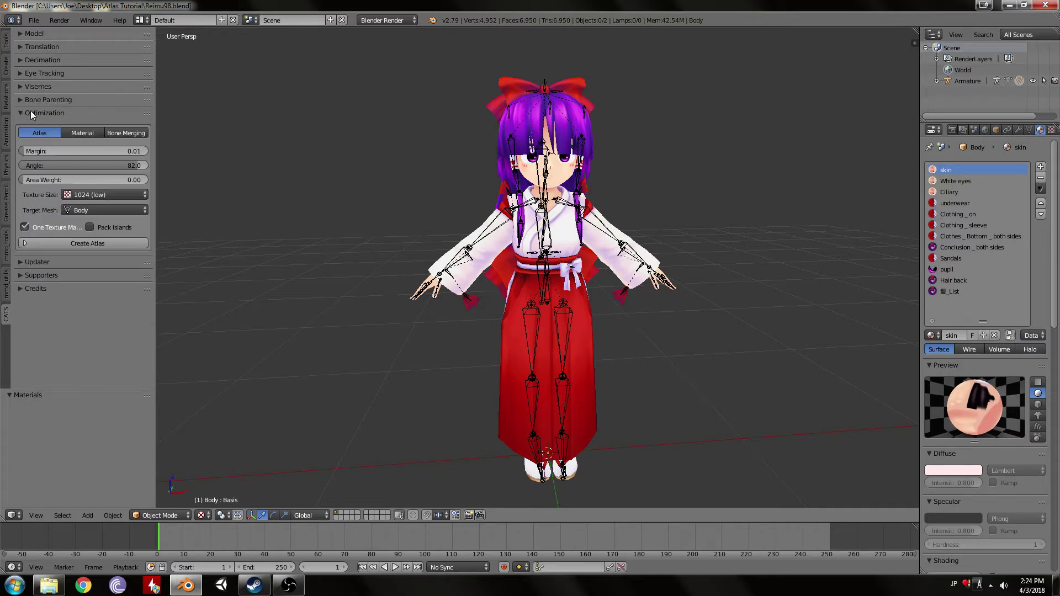
click(73, 133)
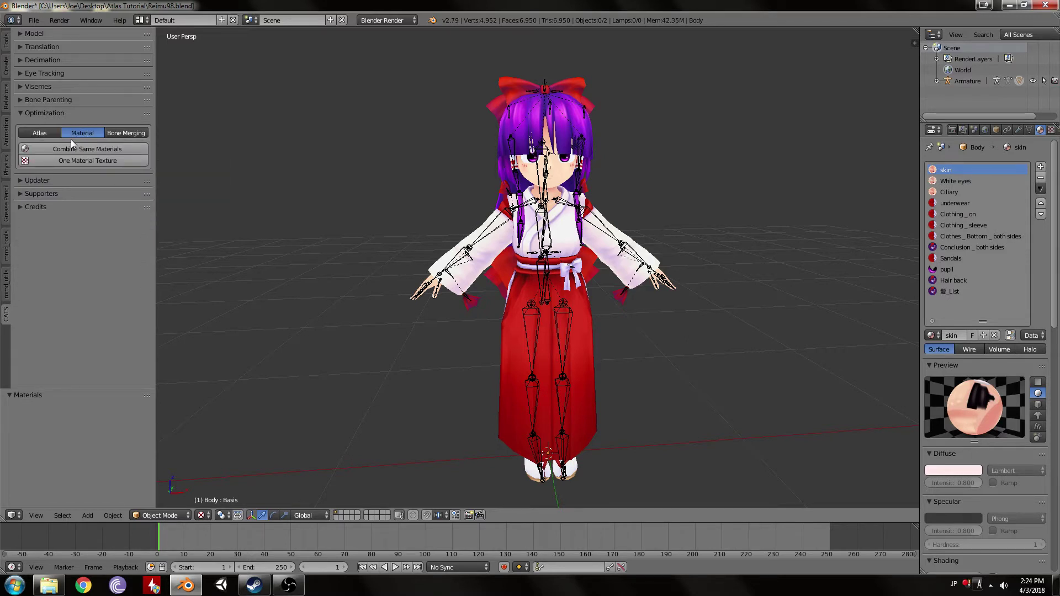
click(957, 181)
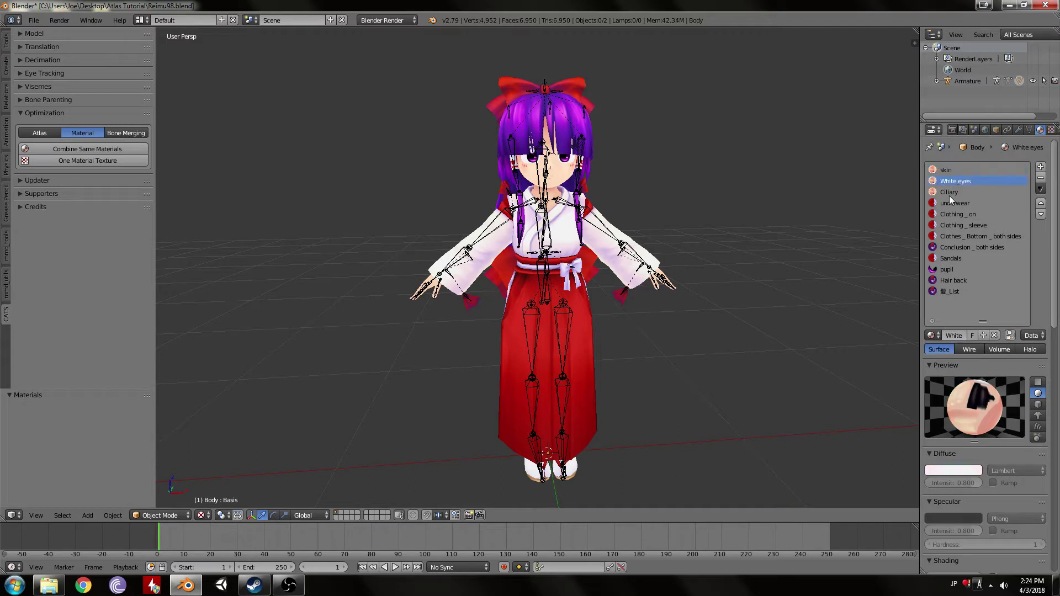
click(949, 192)
click(952, 170)
click(957, 279)
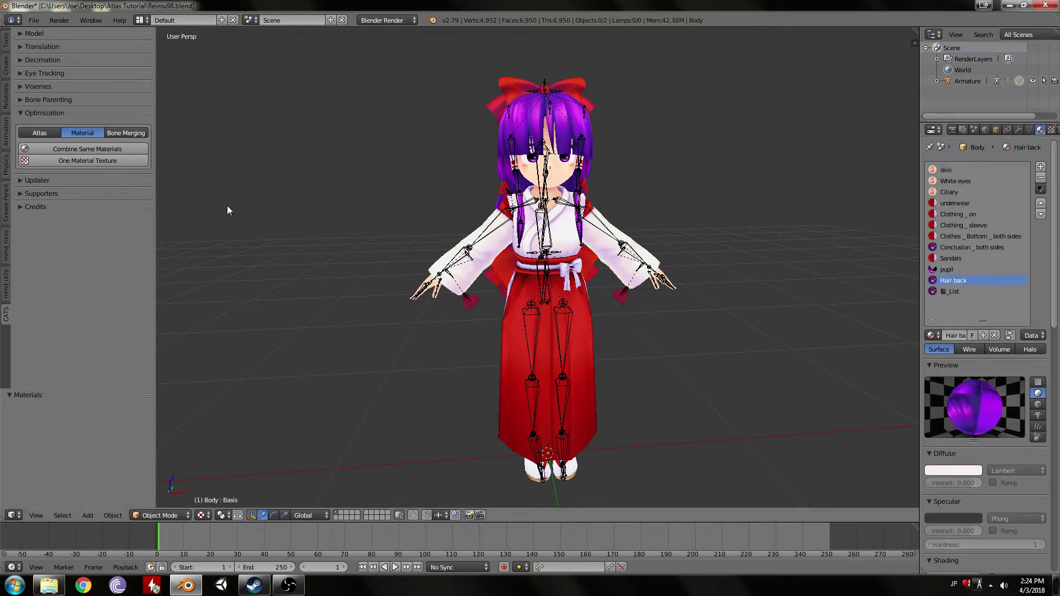
Combine Same Materials on the Body mesh, leaving five materials.
click(97, 148)
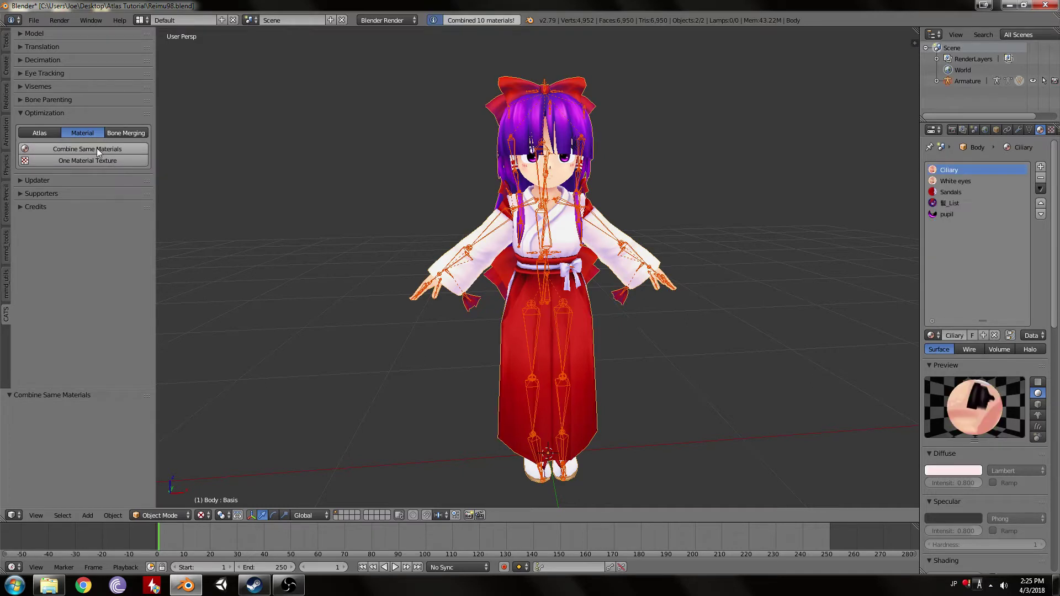
click(959, 189)
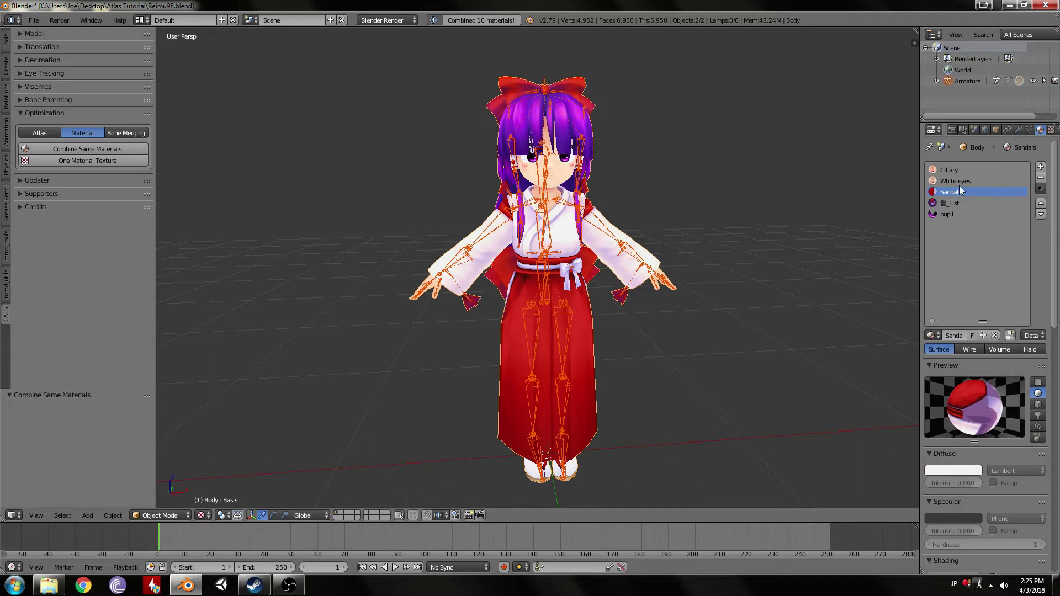
click(959, 181)
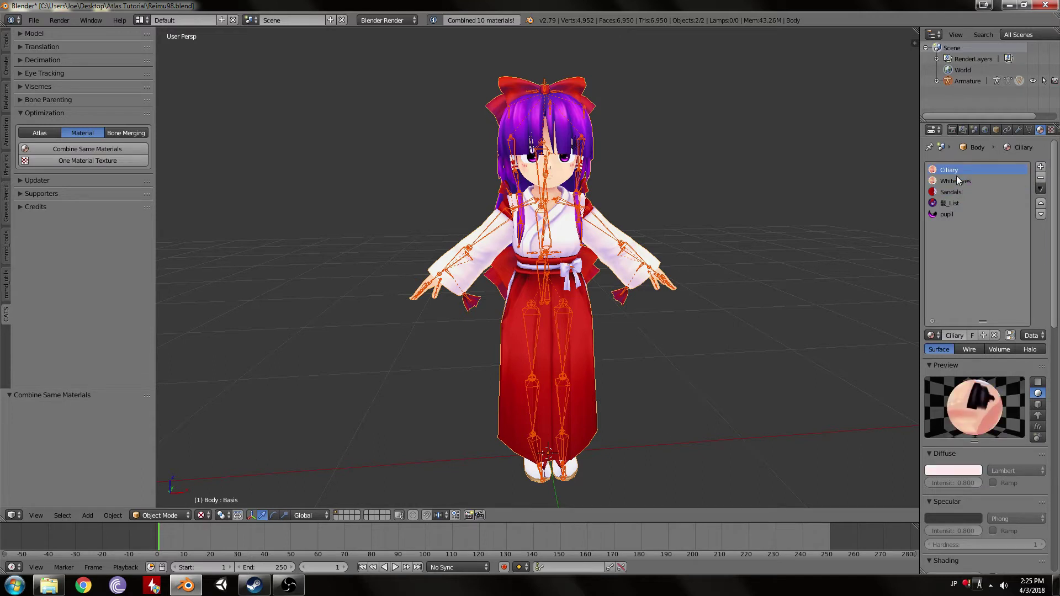
click(959, 173)
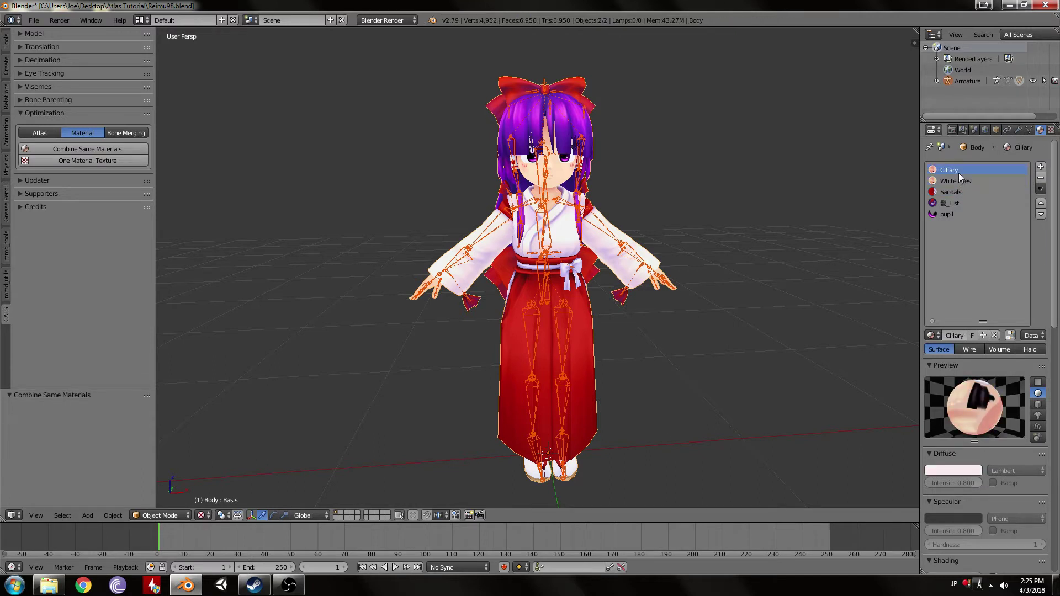
click(955, 181)
Save over the existing Reimu98.blend file.
key(ctrl+s)
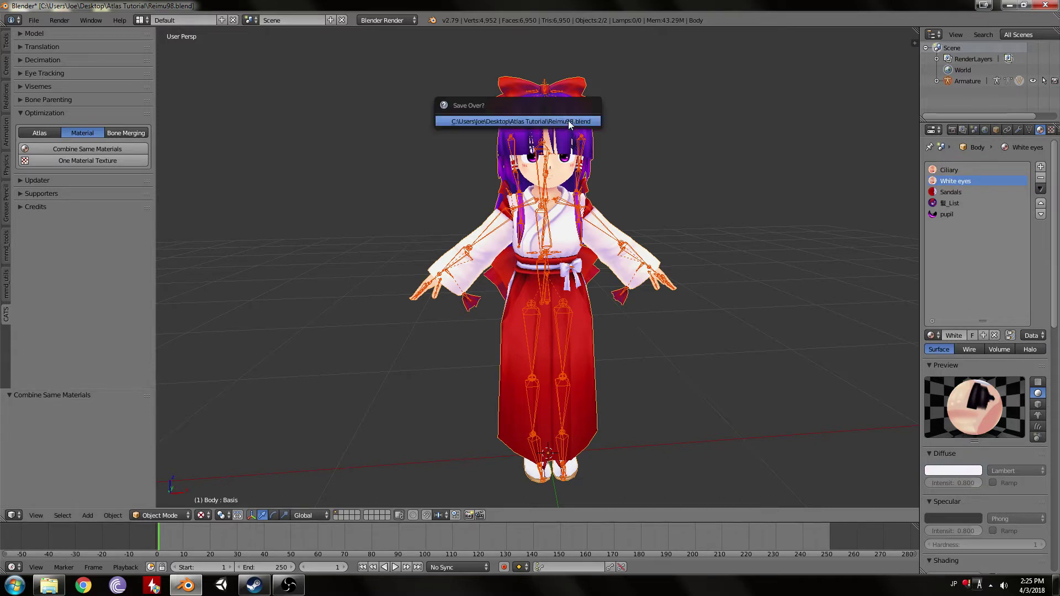
click(552, 121)
click(102, 115)
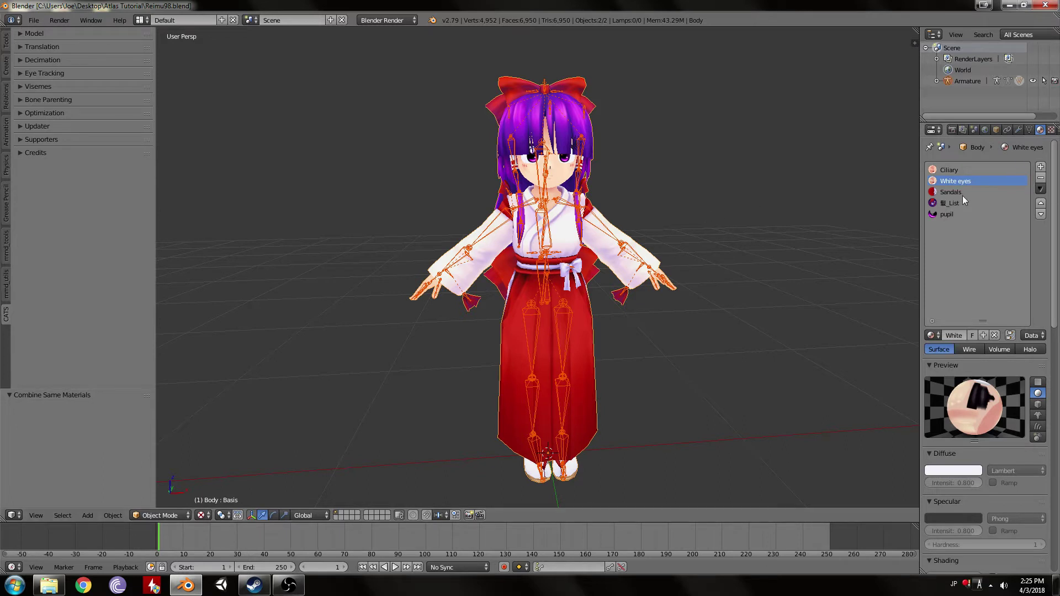
click(948, 214)
Separate the model into individual meshes by material using the CATS fix tools.
click(113, 114)
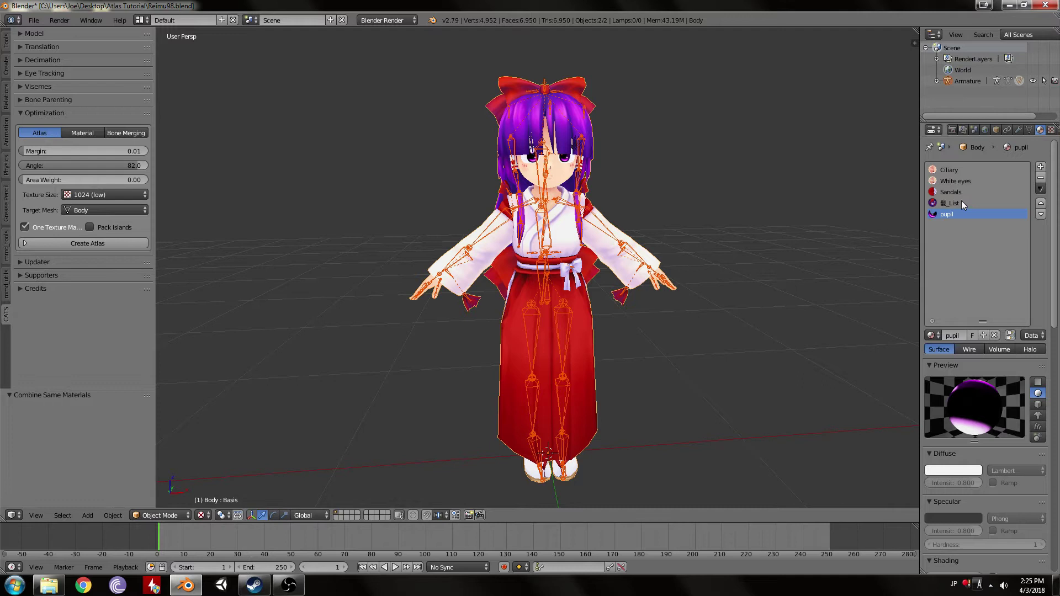
click(62, 115)
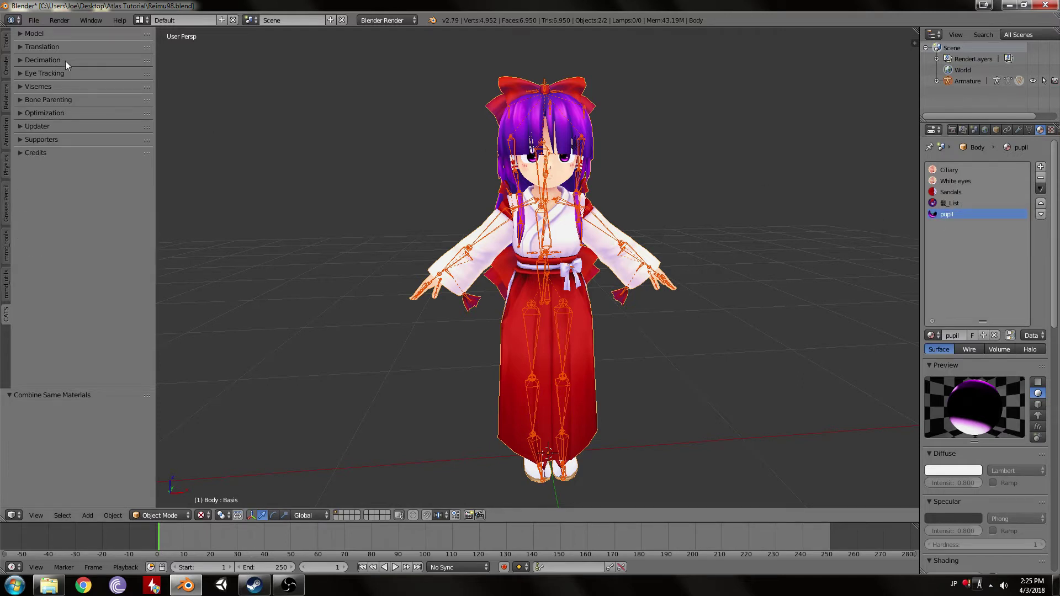
click(68, 35)
click(61, 125)
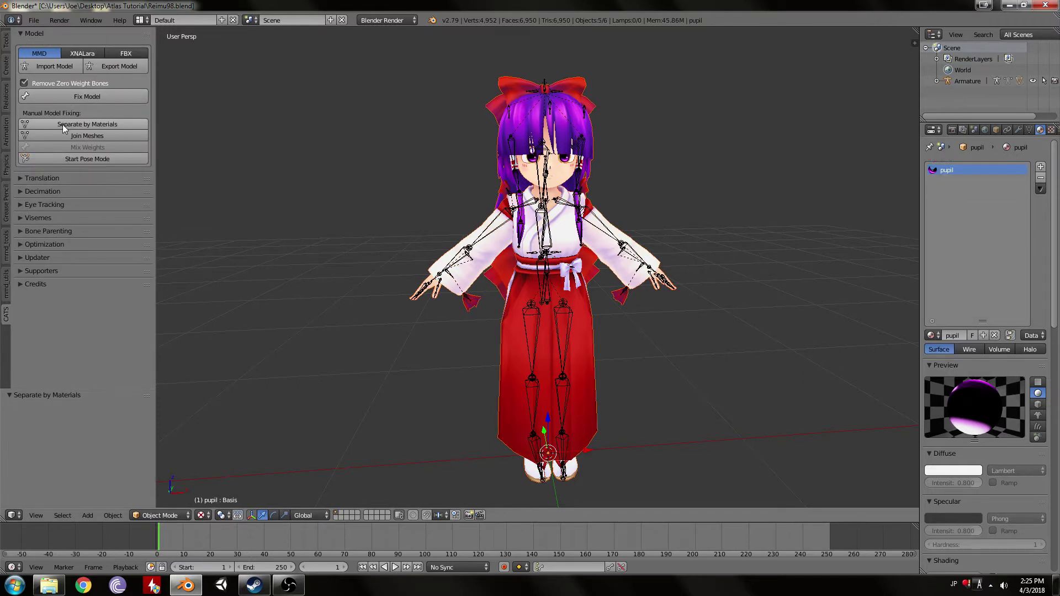
Enlarge the Outliner and expand the Armature to browse the separated meshes.
drag(919, 106, 740, 107)
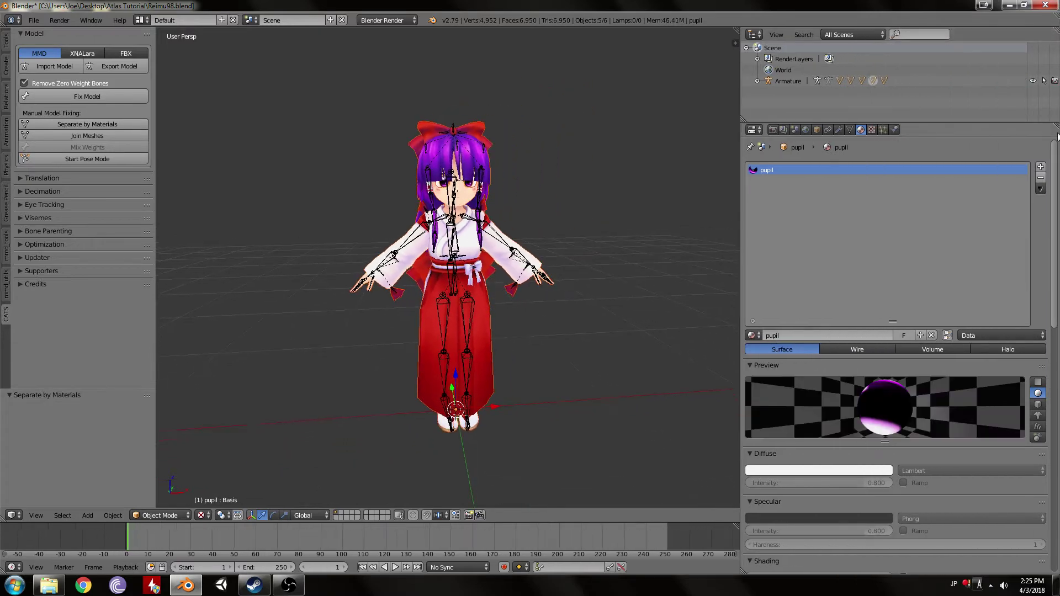
drag(968, 122, 967, 293)
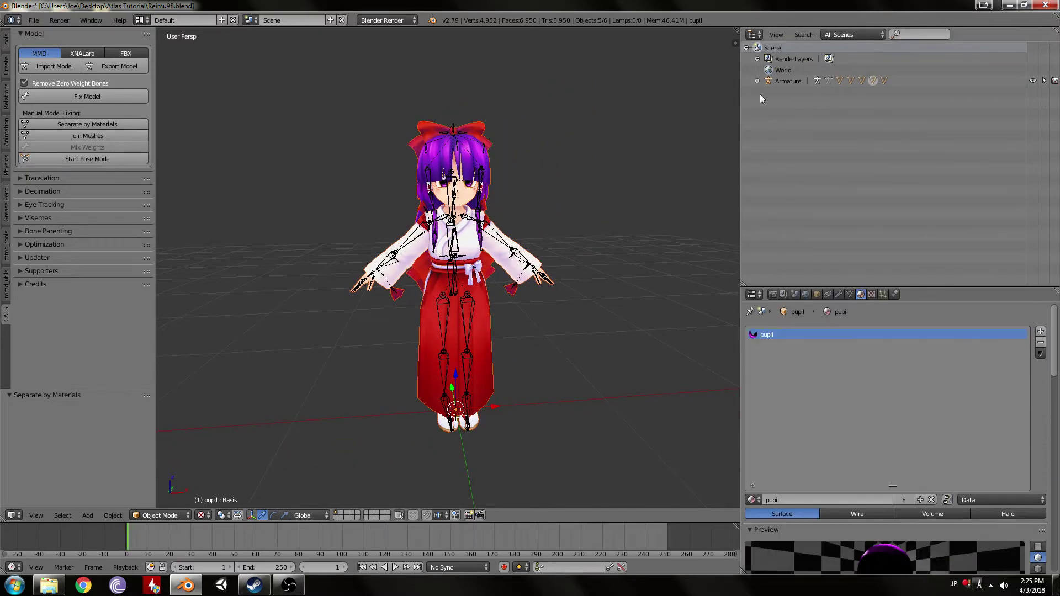
click(757, 81)
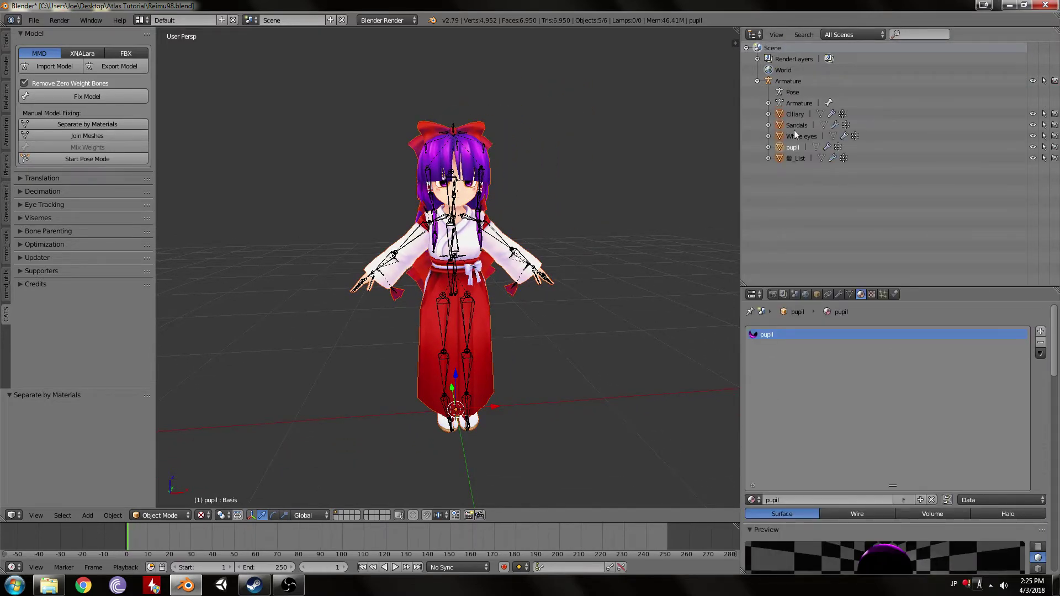
click(796, 159)
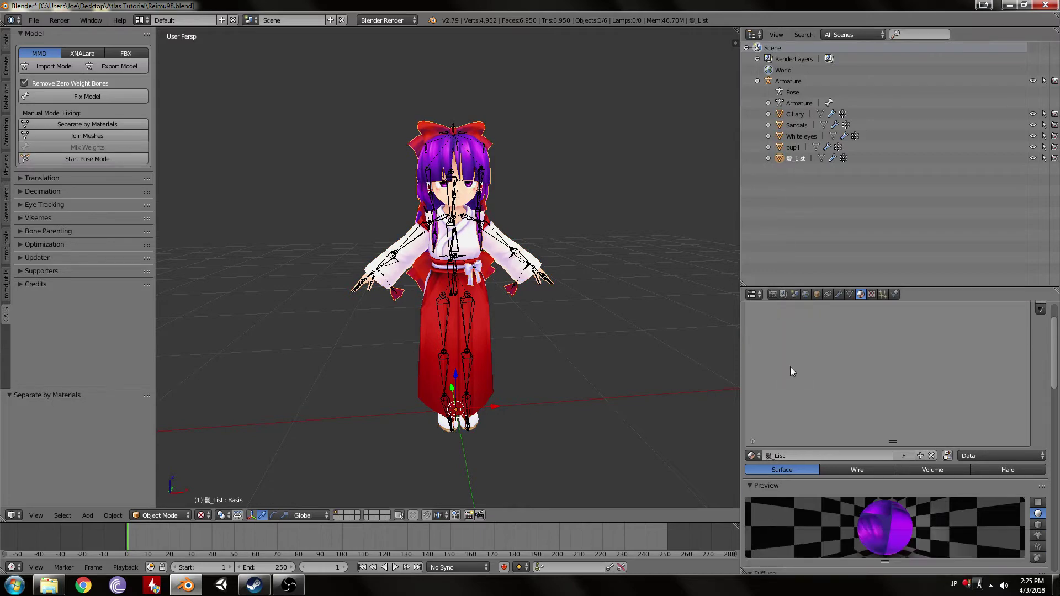
click(795, 125)
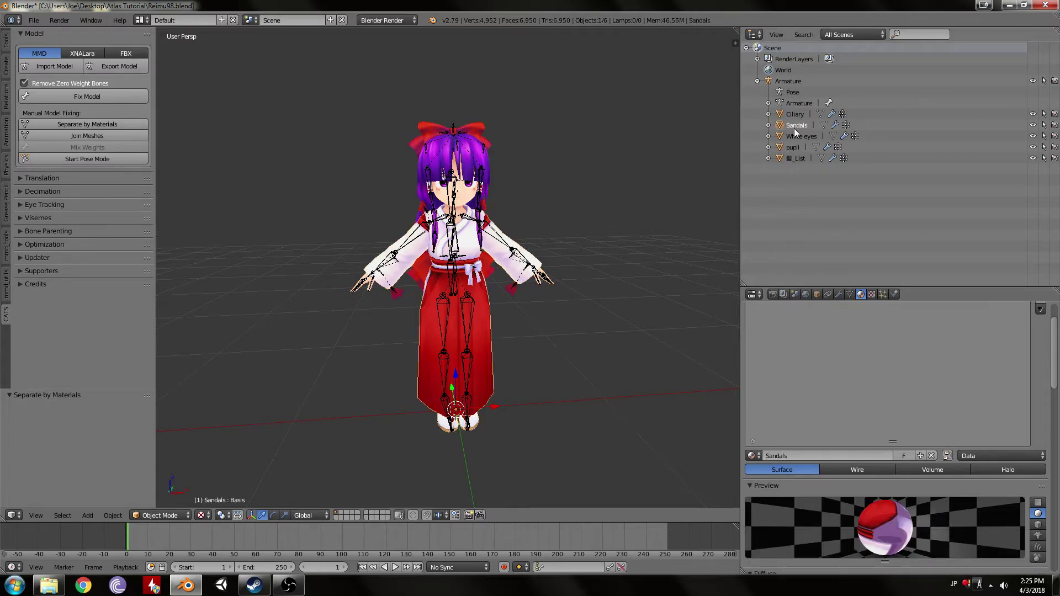
click(794, 113)
scroll(516, 207, up, 1)
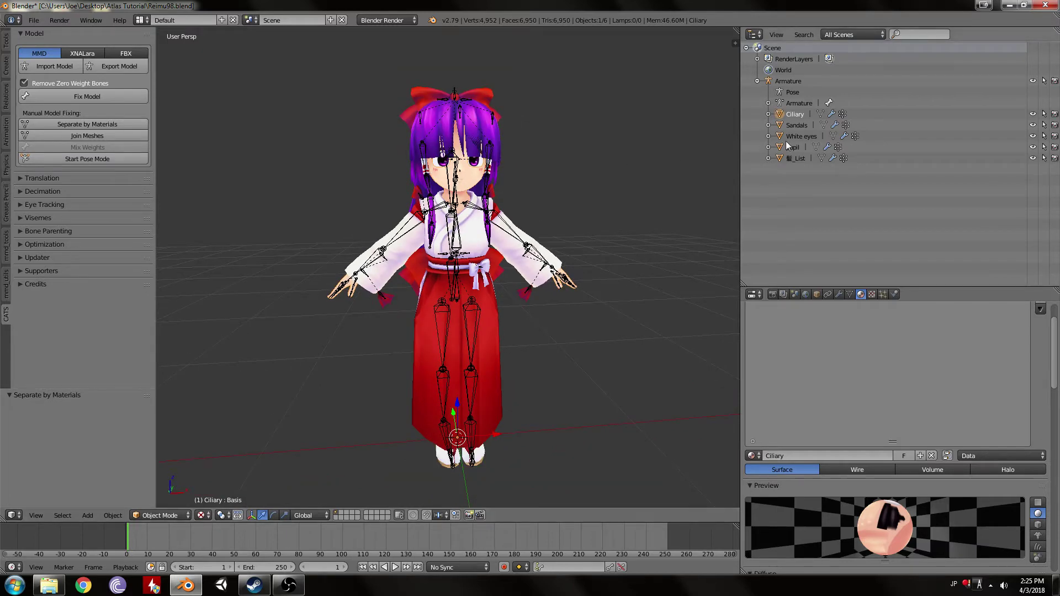
middle_drag(564, 217, 574, 190)
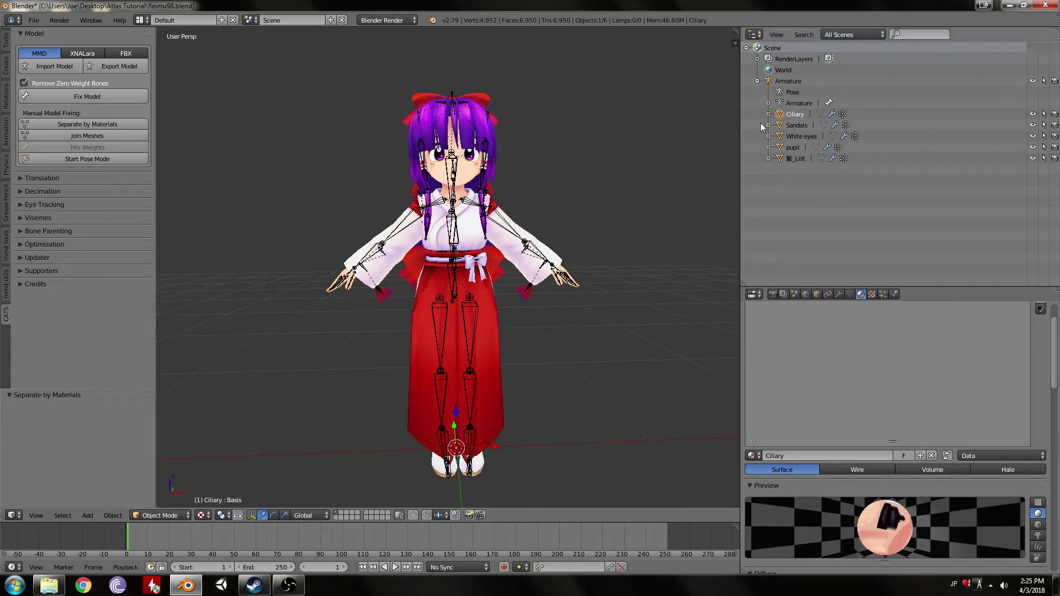
Select Ciliary, then add Sandals and White eyes, leaving White eyes active.
click(789, 125)
click(796, 148)
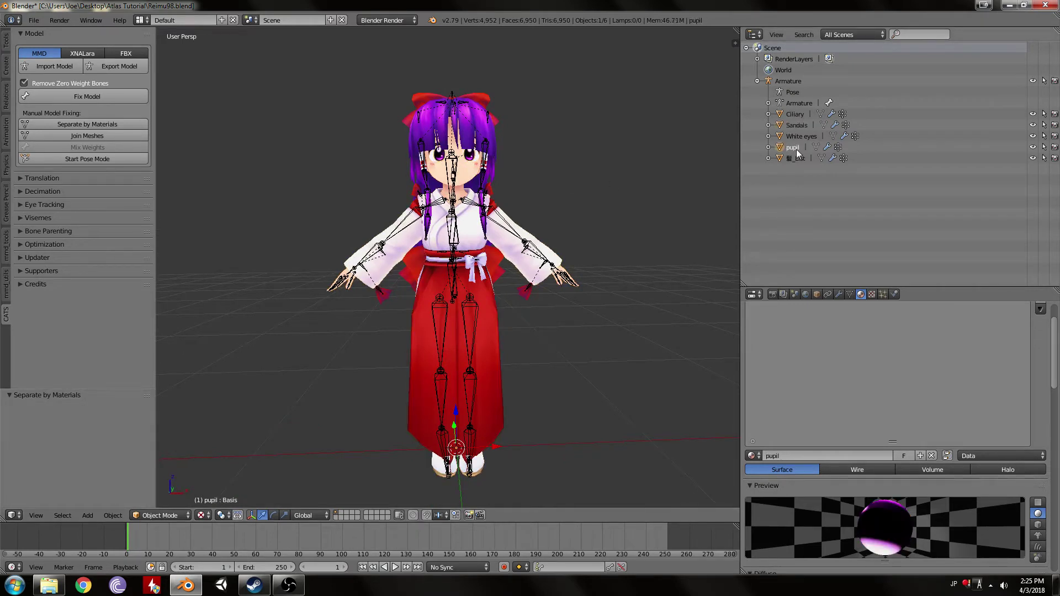
click(801, 135)
click(796, 159)
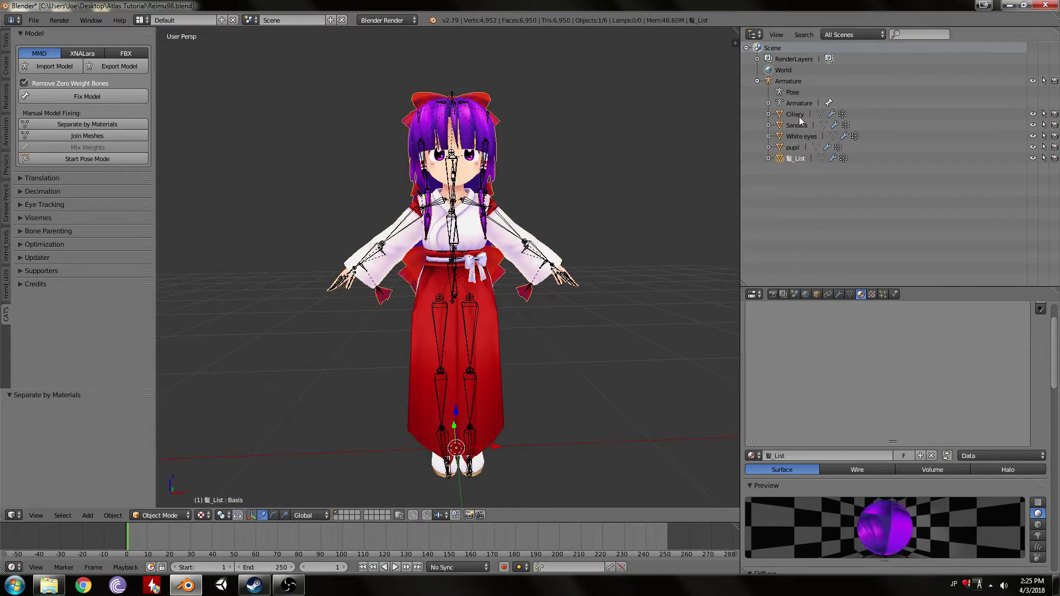
click(789, 114)
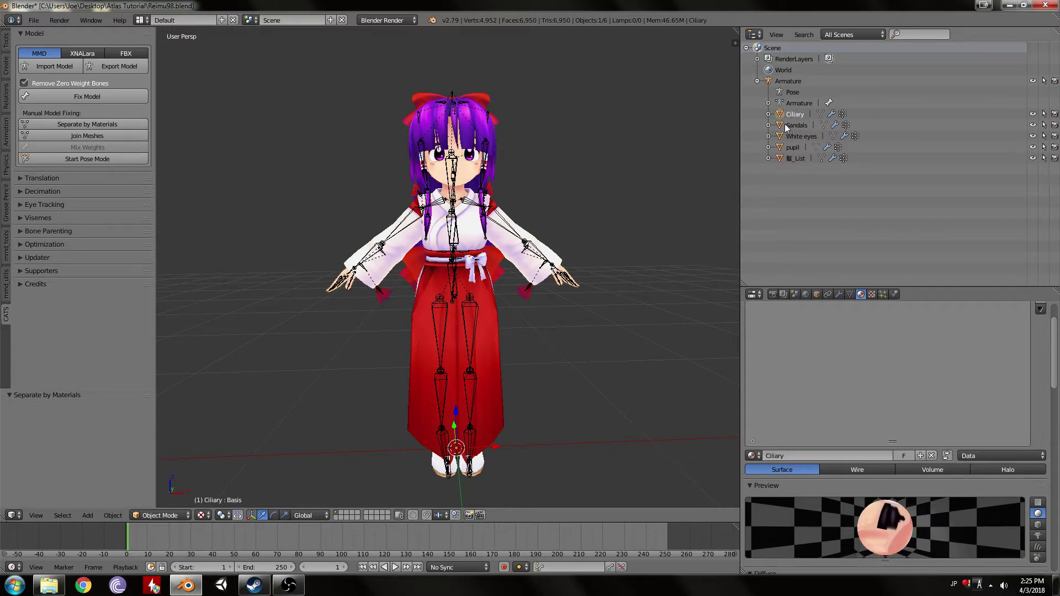
click(785, 125)
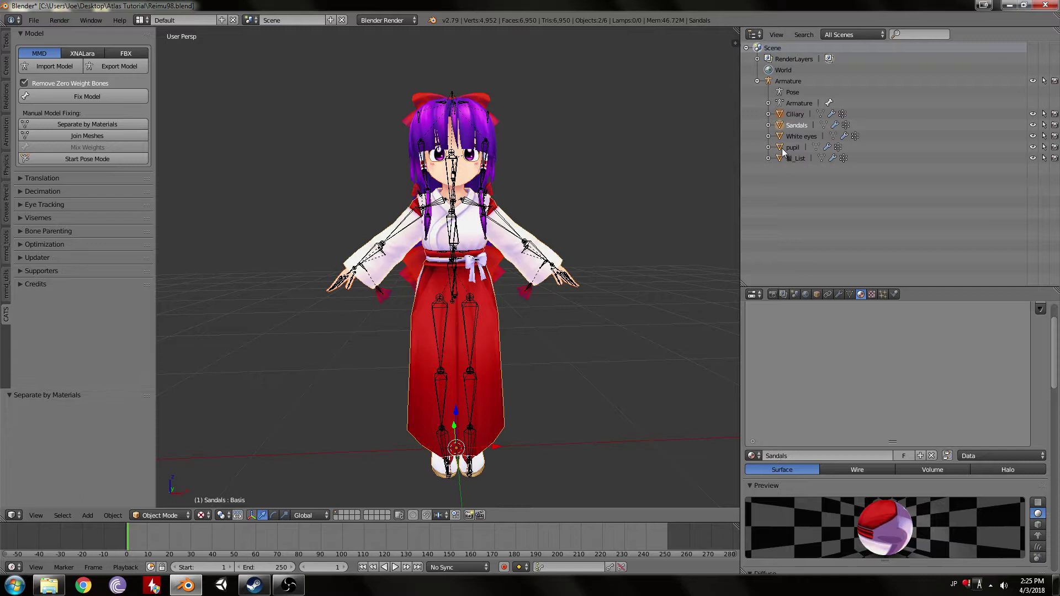
click(783, 138)
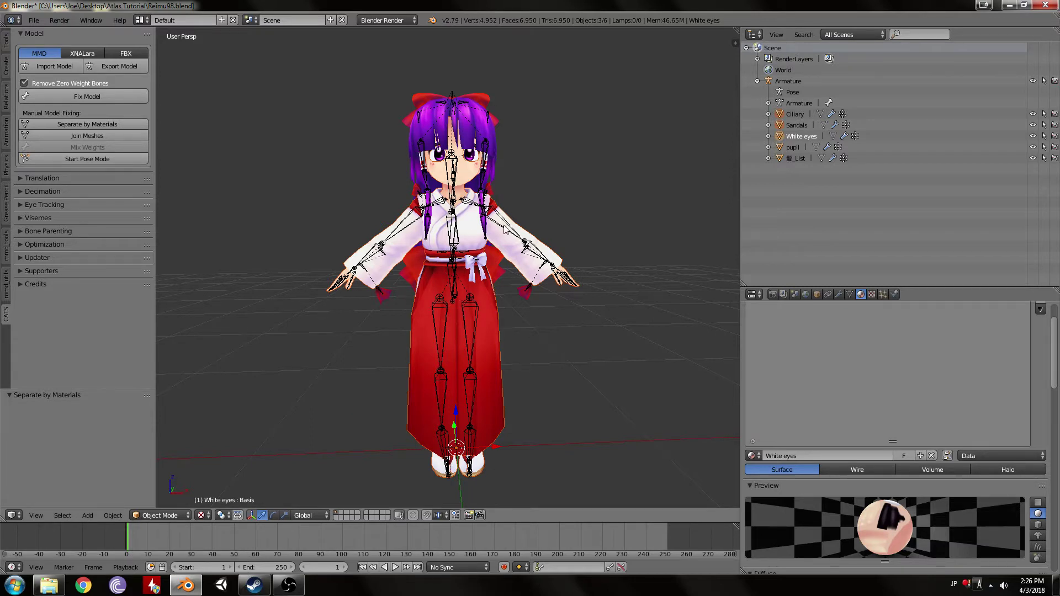
Join Ciliary and Sandals into White eyes, and join pupil into _List.
key(ctrl+j)
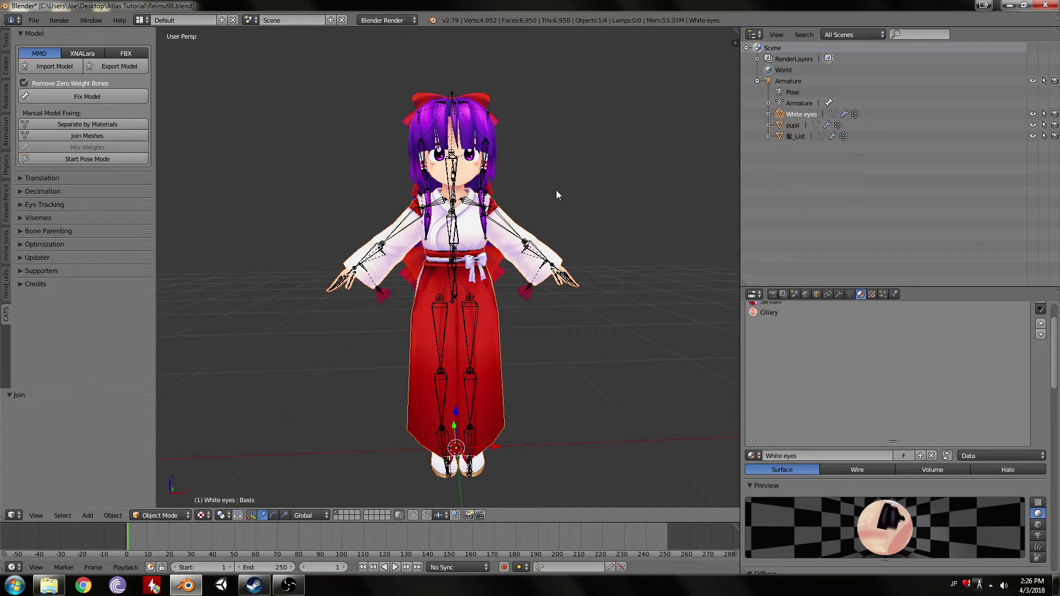
click(794, 125)
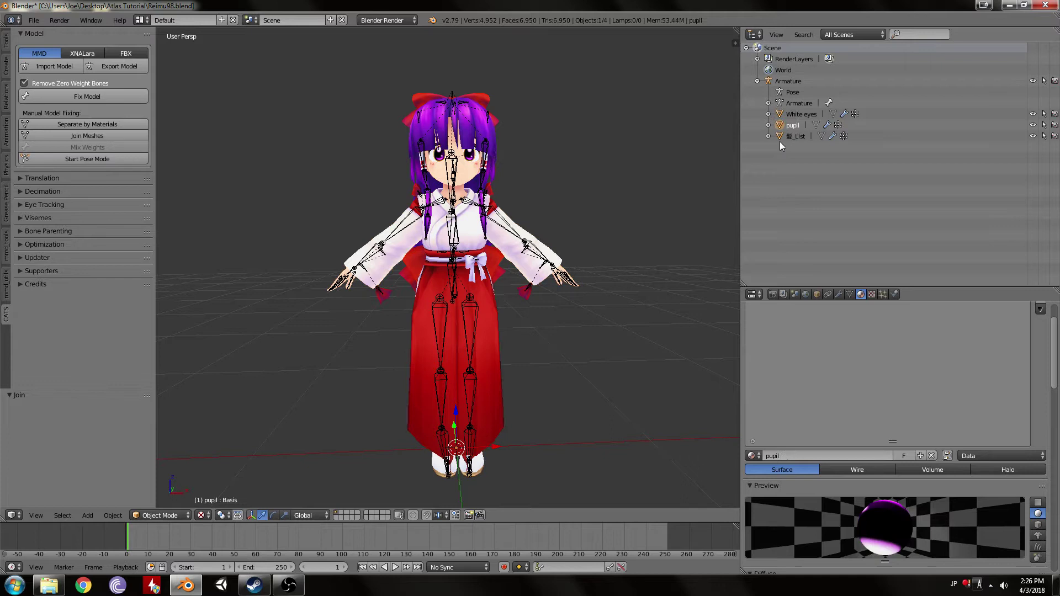
ctrl+click(778, 138)
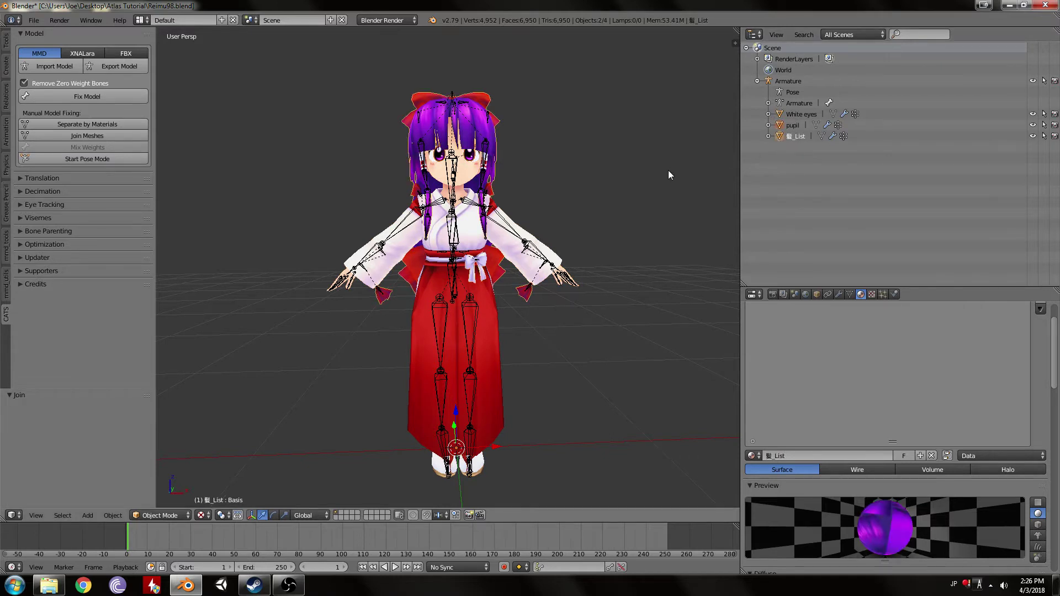
key(ctrl+j)
Rename White eyes to Body1 and _List to Body2.
double_click(799, 114)
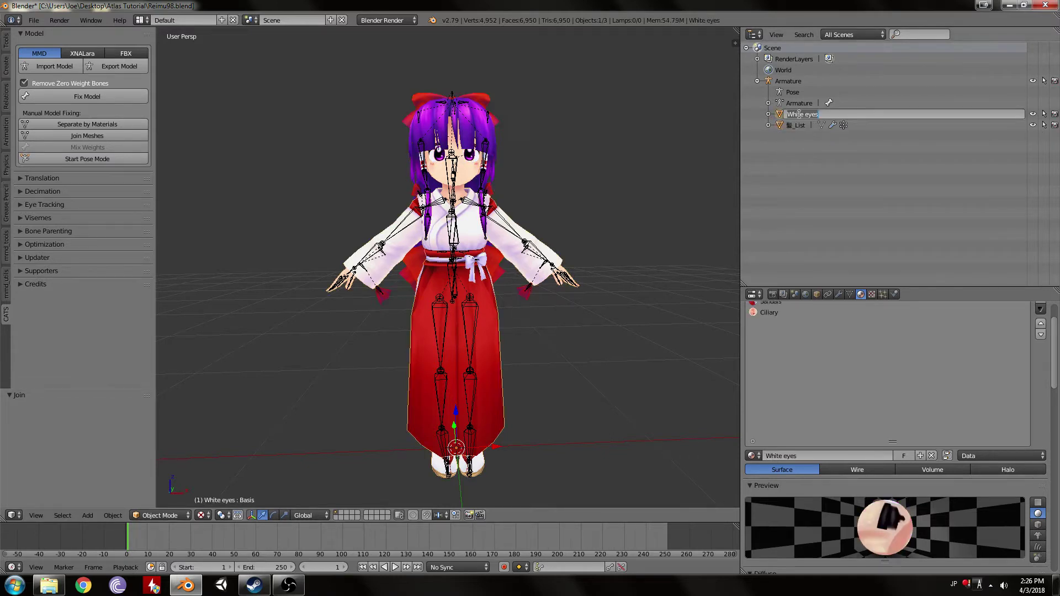
text(Body1)
key(Return)
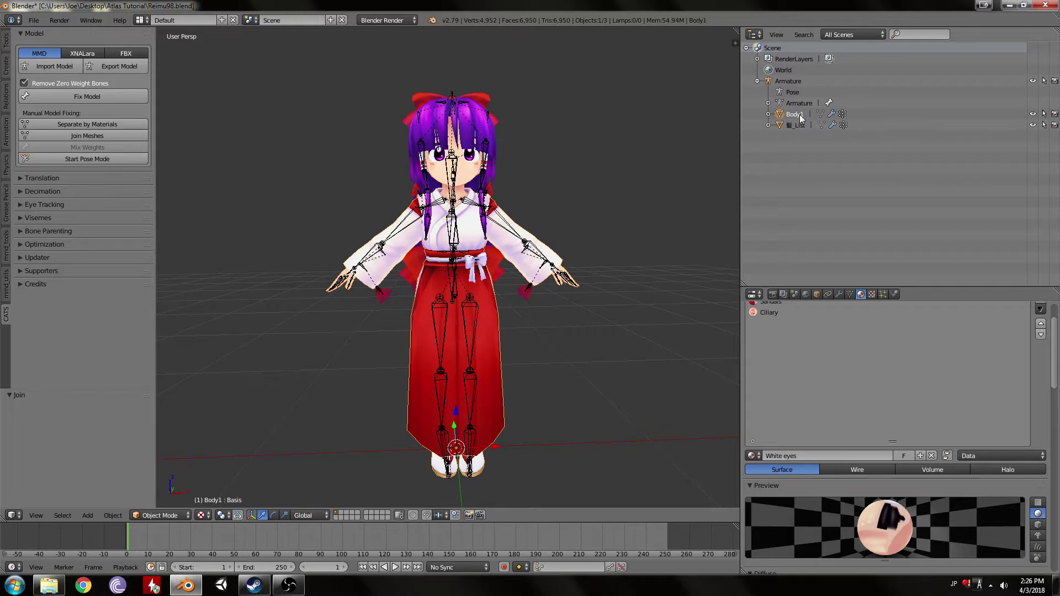
double_click(799, 123)
text(B)
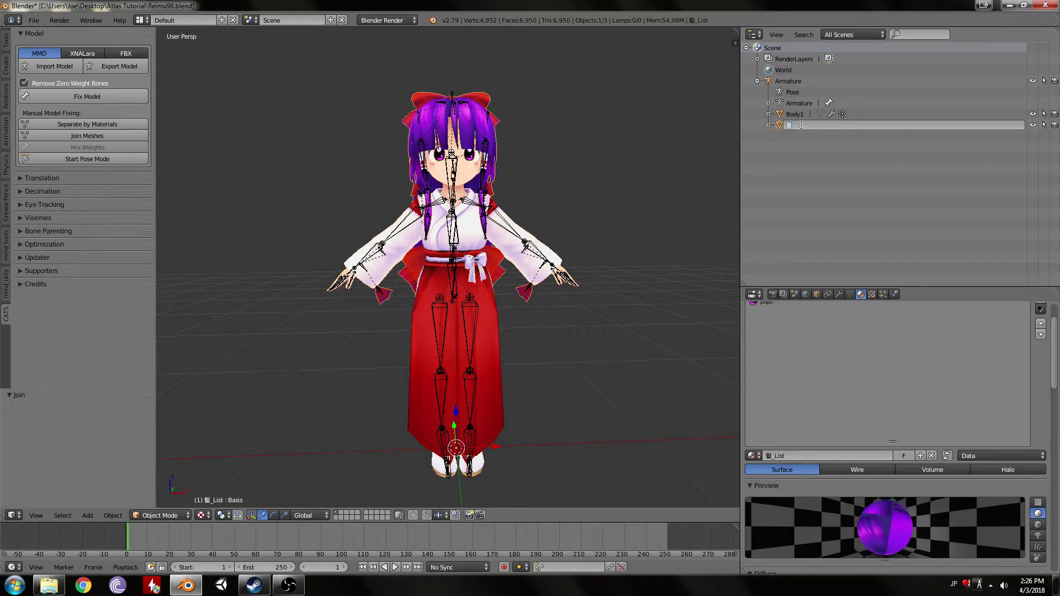
text(ody2)
key(Return)
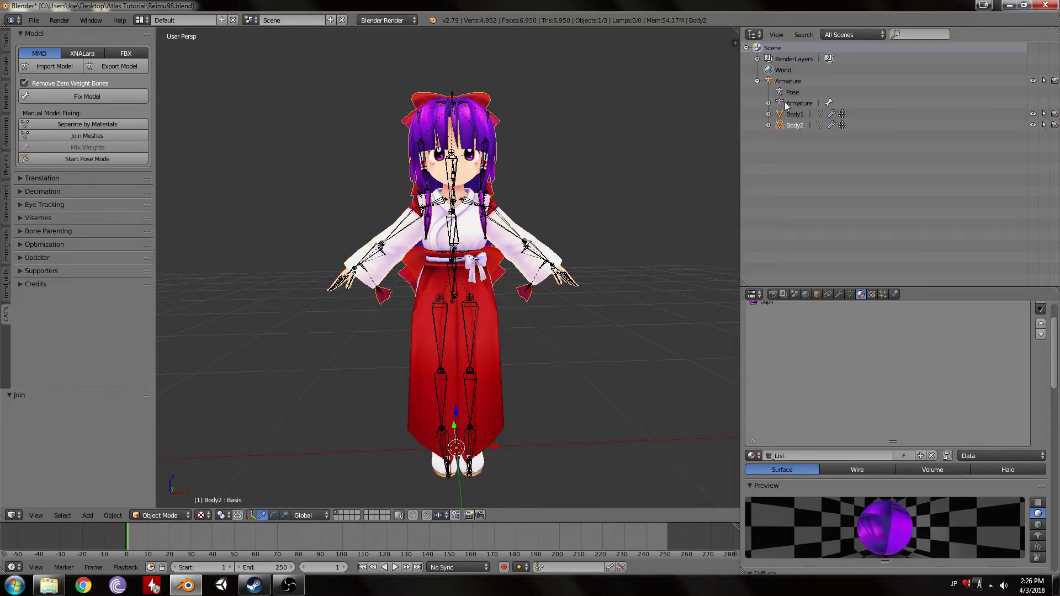
Make Body1 active and set it as the Atlas target mesh, keeping 1024 texture size.
click(794, 115)
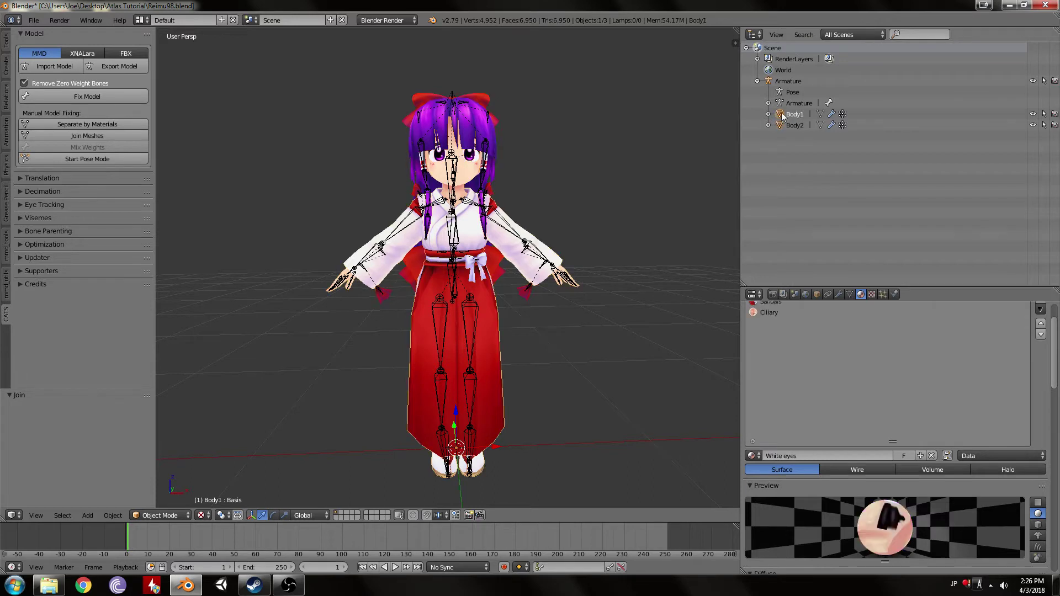
scroll(817, 371, up, 2)
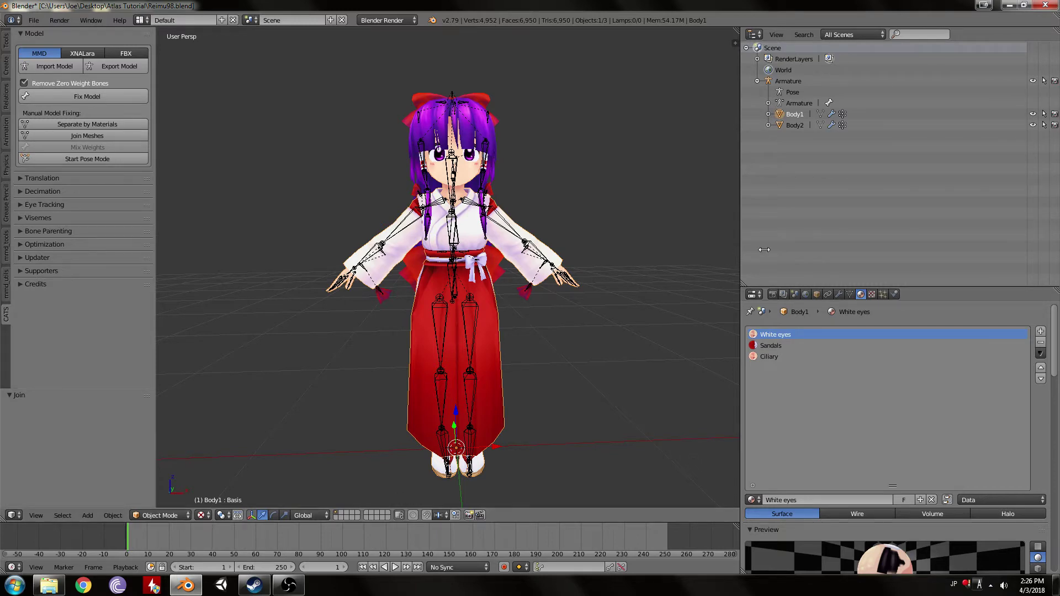
drag(740, 254, 853, 253)
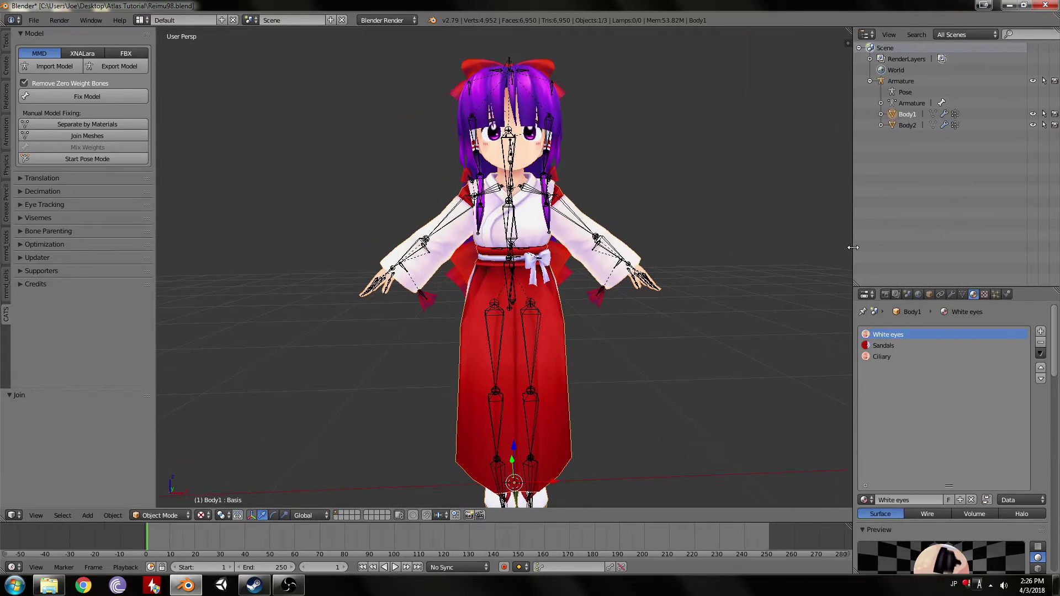
click(72, 244)
scroll(89, 292, down, 2)
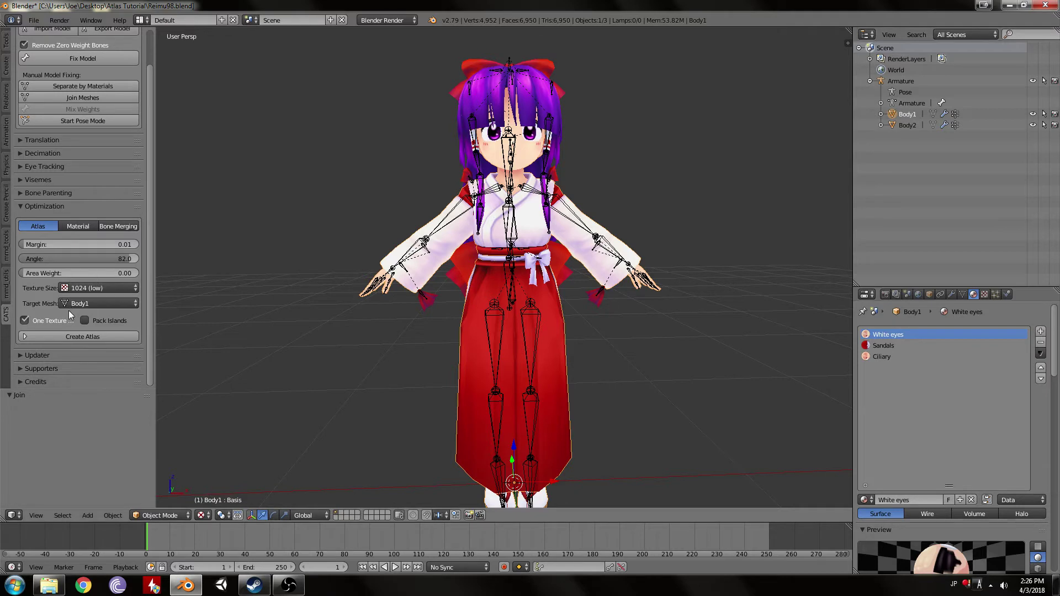
click(84, 303)
click(60, 304)
click(83, 288)
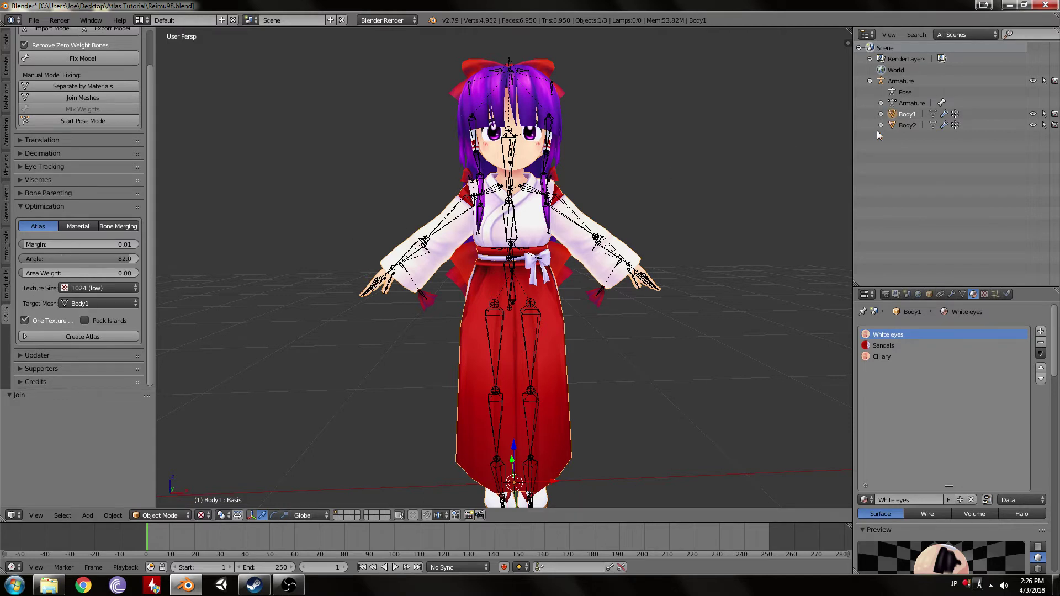
Save over the file, then check Body2's and Body1's materials.
key(ctrl+s)
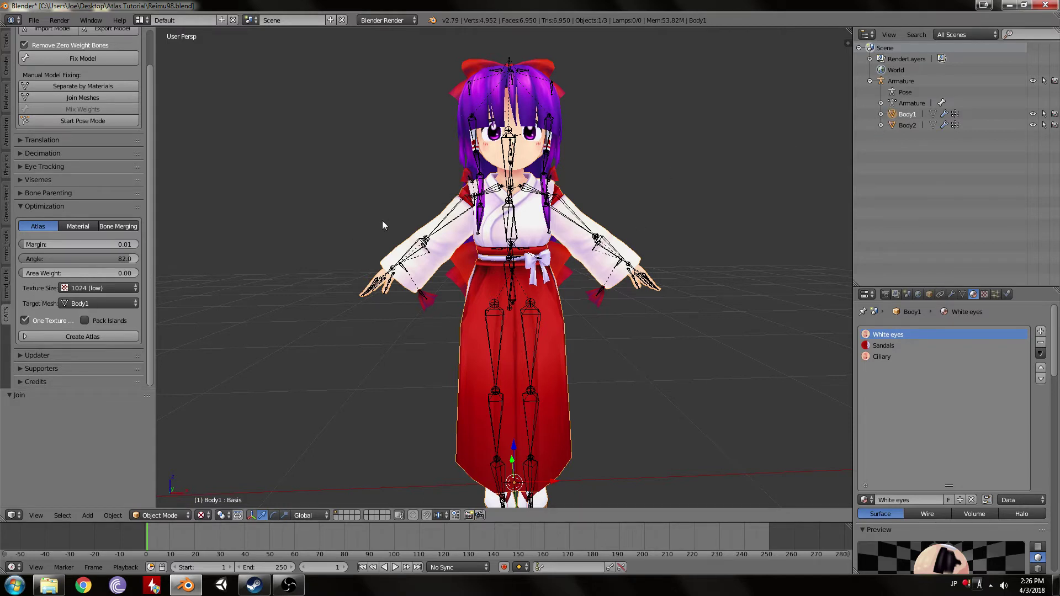
key(ctrl+s)
click(382, 220)
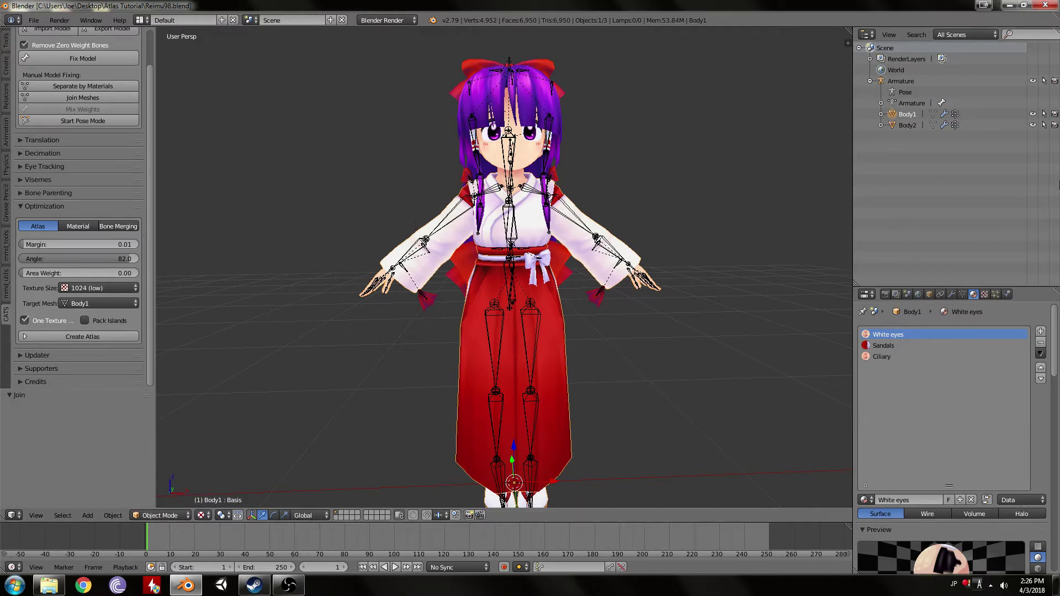
click(907, 125)
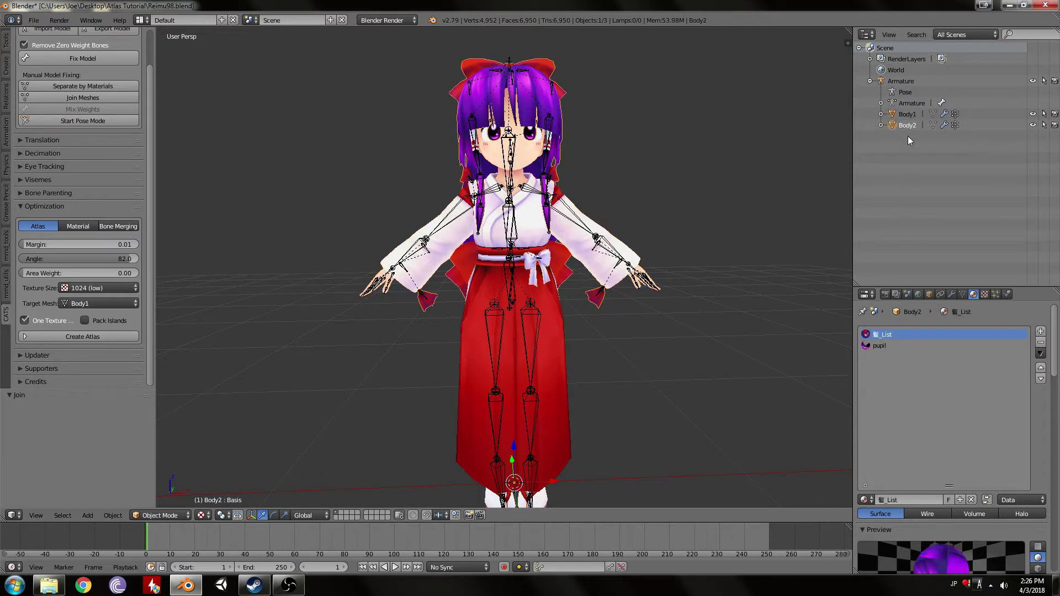
click(907, 114)
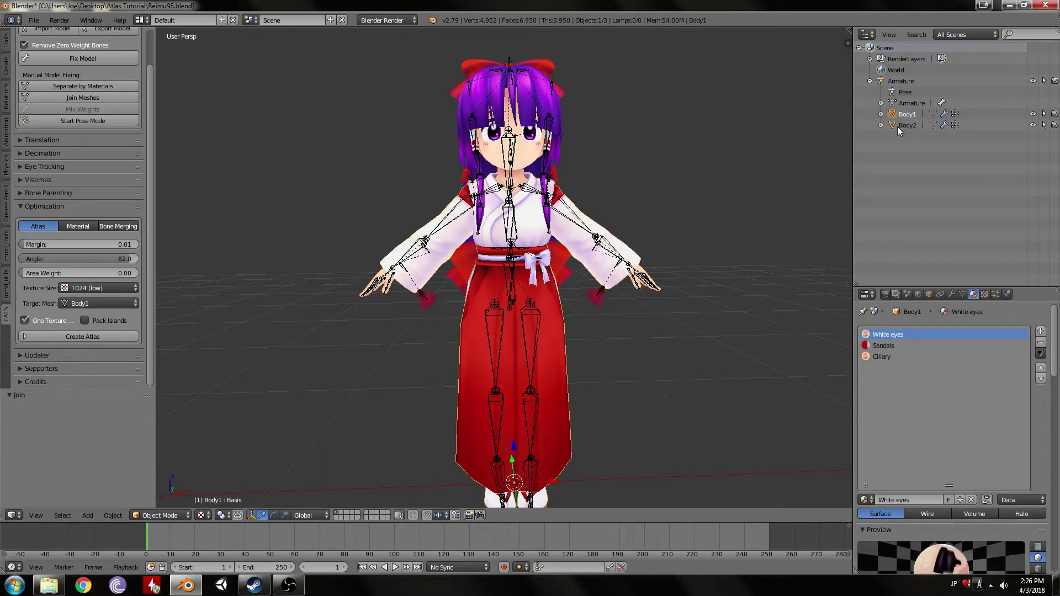
scroll(889, 337, down, 3)
scroll(890, 338, up, 3)
Hide the Body2 mesh and the Armature in the Outliner.
drag(1030, 287, 1030, 196)
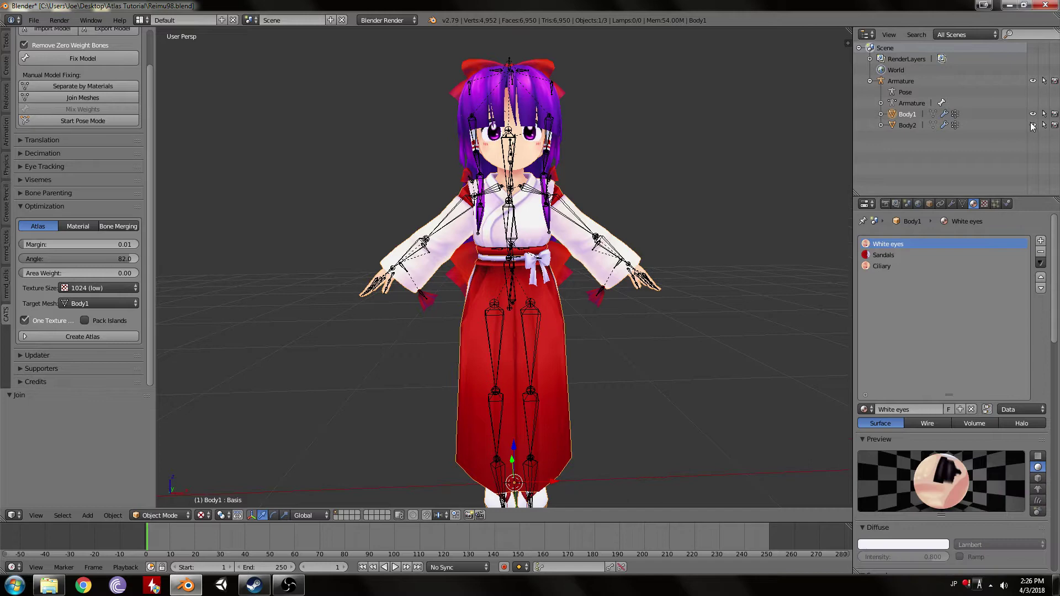
click(1032, 126)
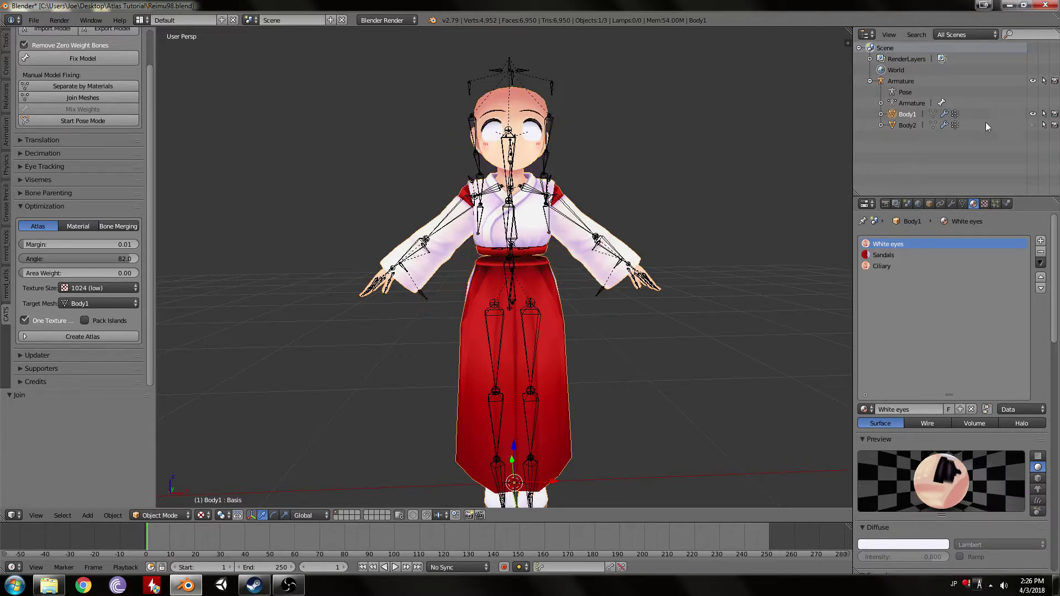
scroll(641, 170, down, 1)
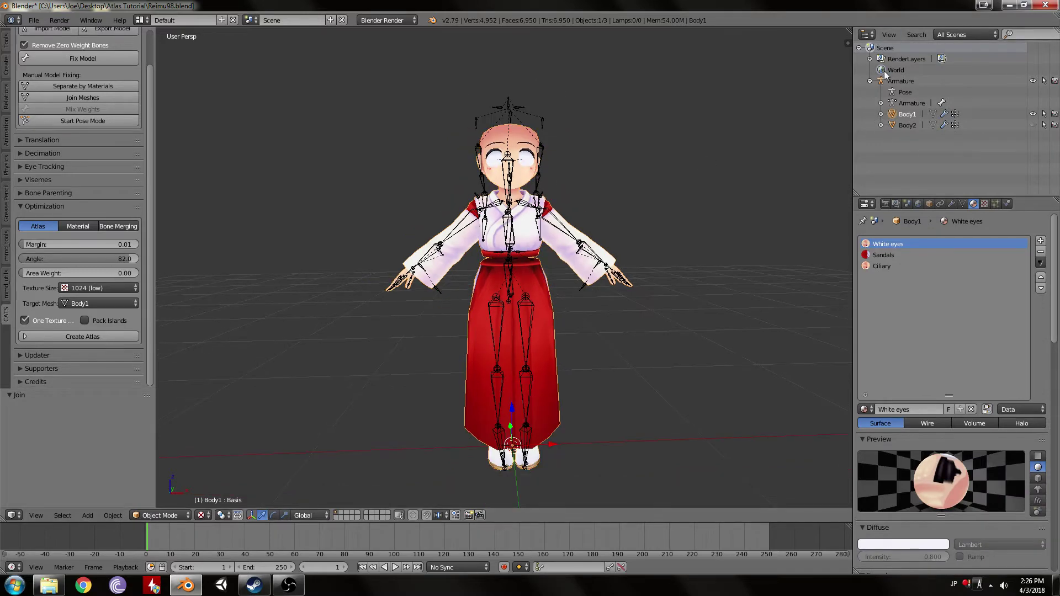
click(902, 83)
Save over the file and split the 3D view into two side-by-side views.
key(h)
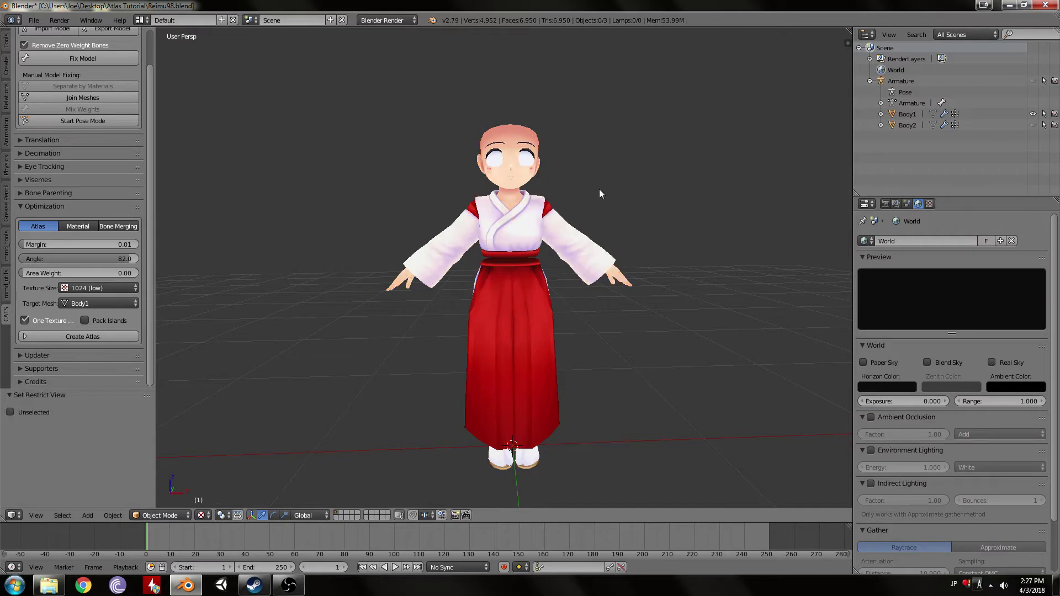
key(ctrl+s)
click(599, 191)
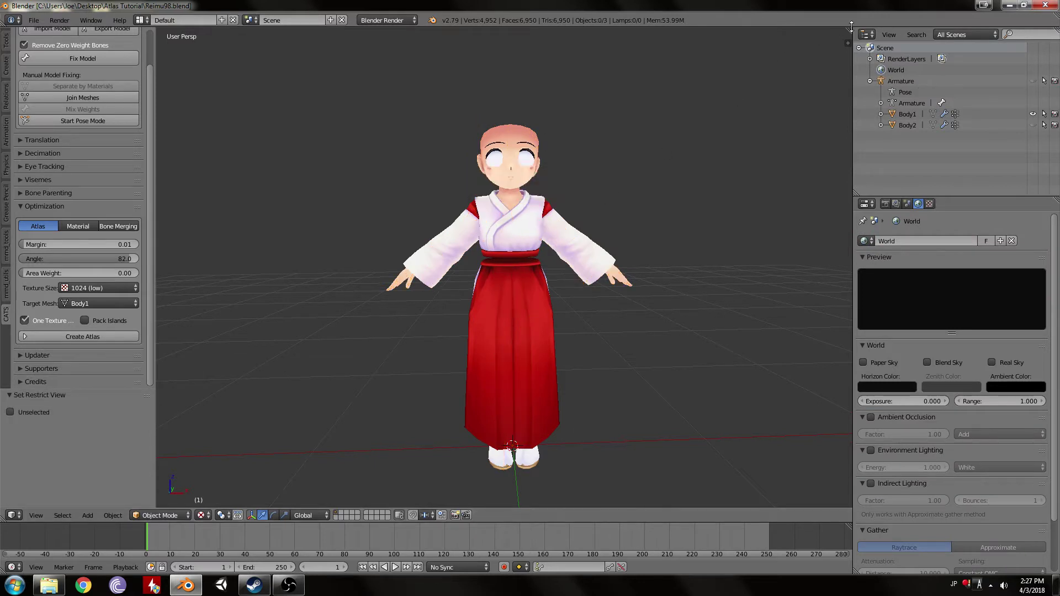
drag(849, 30, 366, 65)
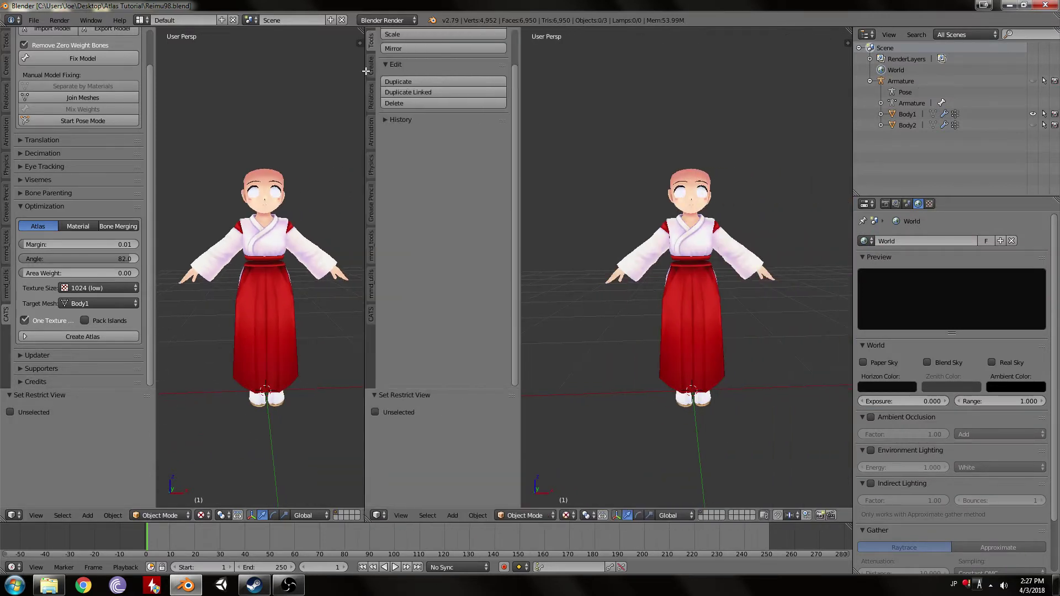
Save As with 'PreAtlas' appended to the file name, creating Reimu98PreAtlas.blend.
key(ctrl+shift+s)
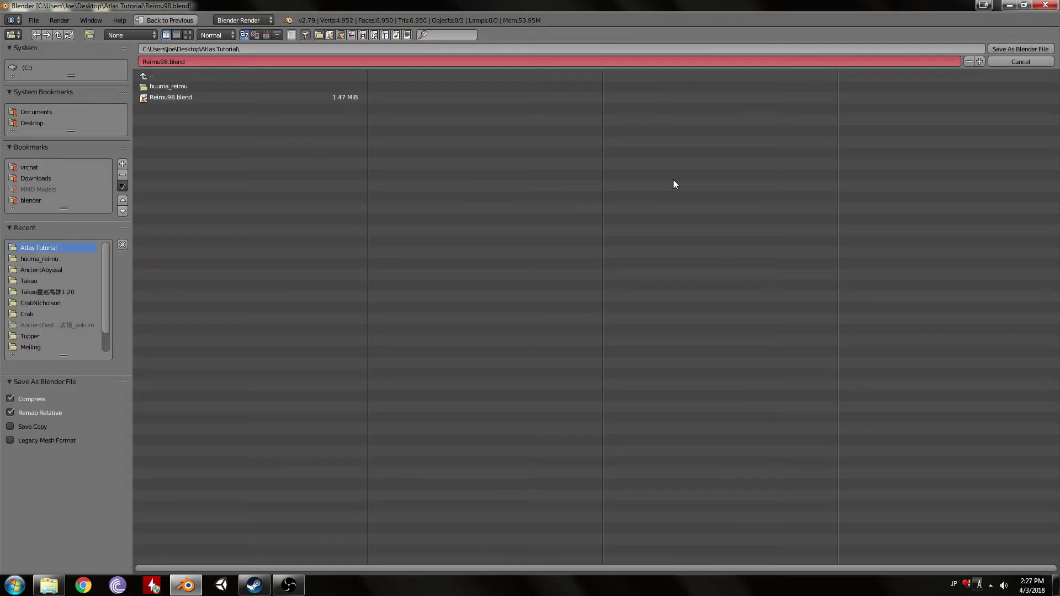
click(168, 61)
text(PreAtlas)
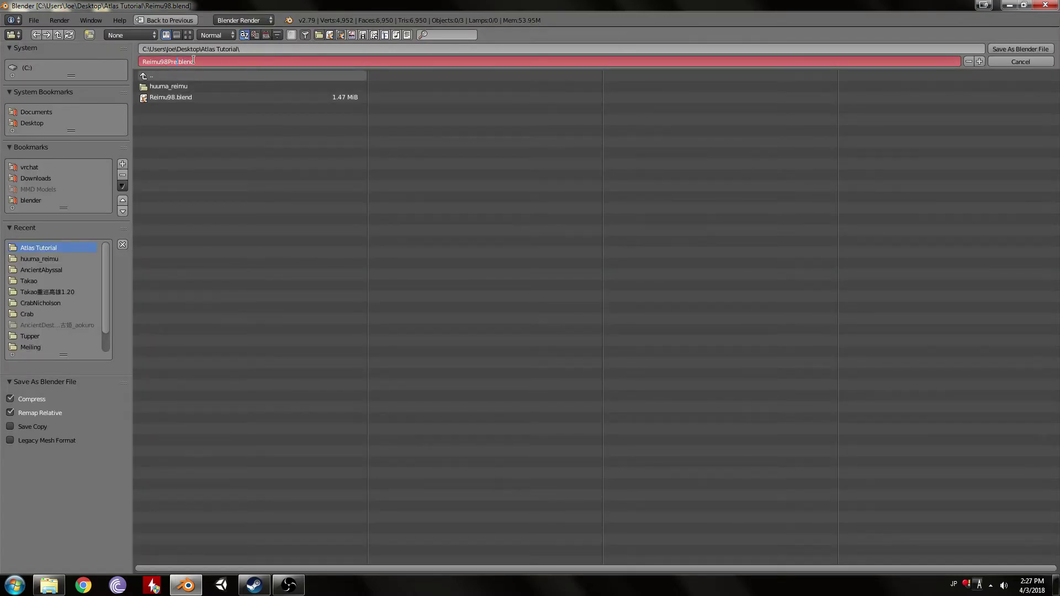
key(Return)
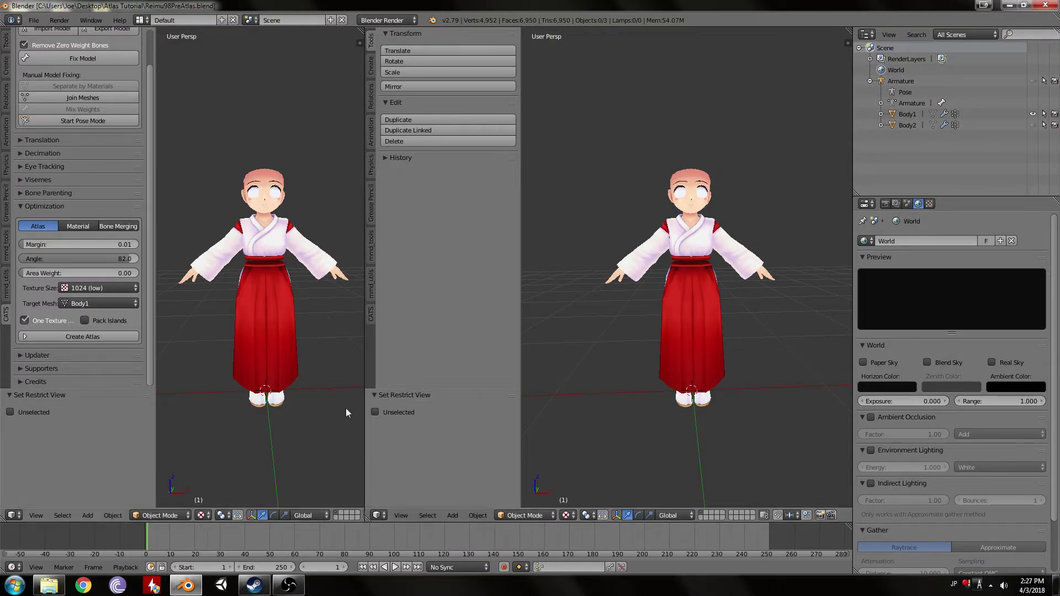
Re-split the view and turn the second area into a UV/Image Editor.
drag(362, 30, 376, 31)
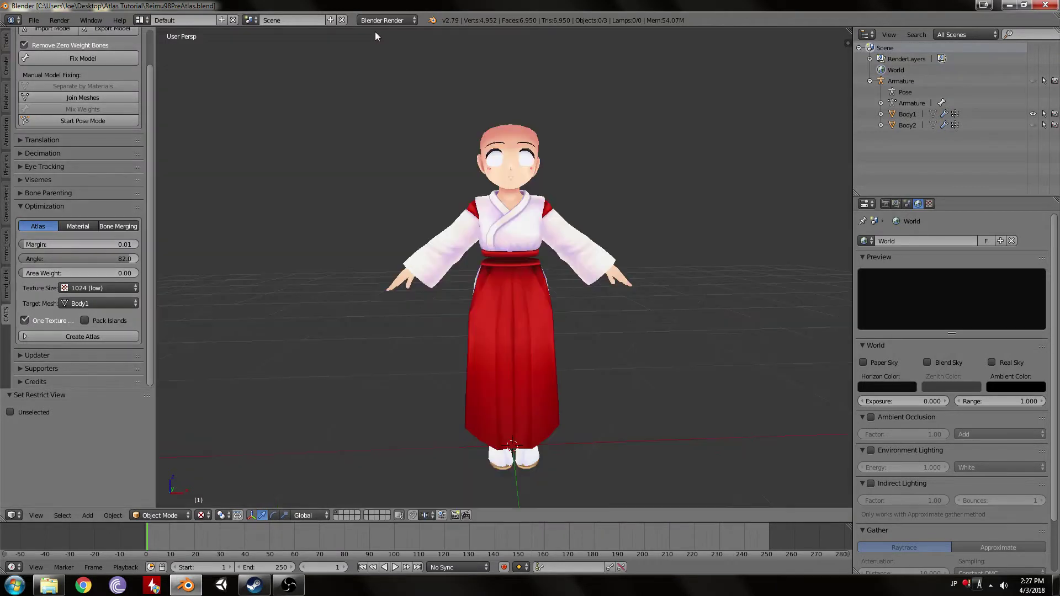
drag(849, 29, 823, 34)
drag(824, 81, 285, 145)
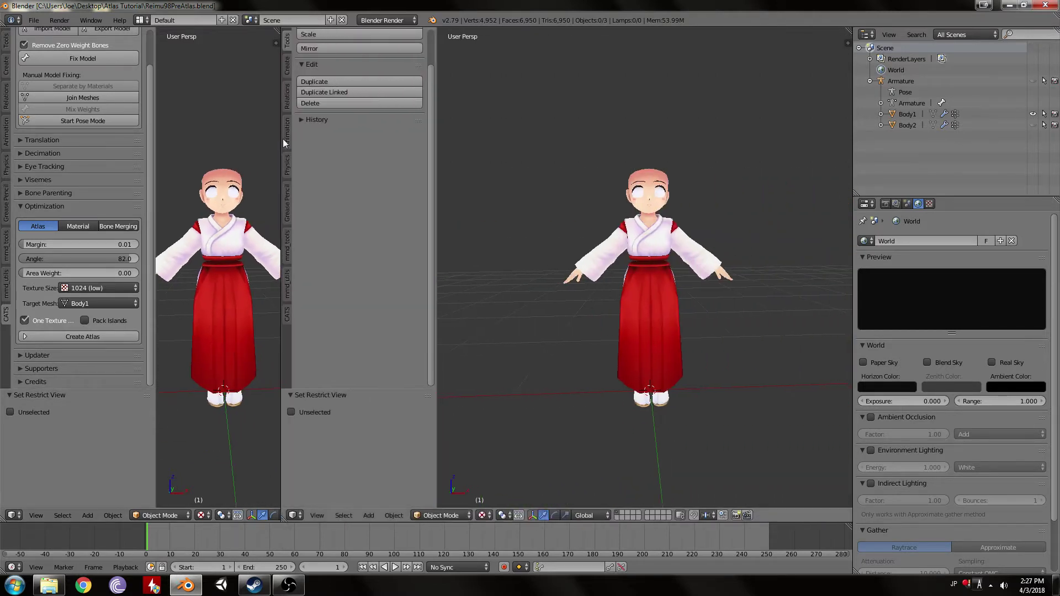
click(292, 515)
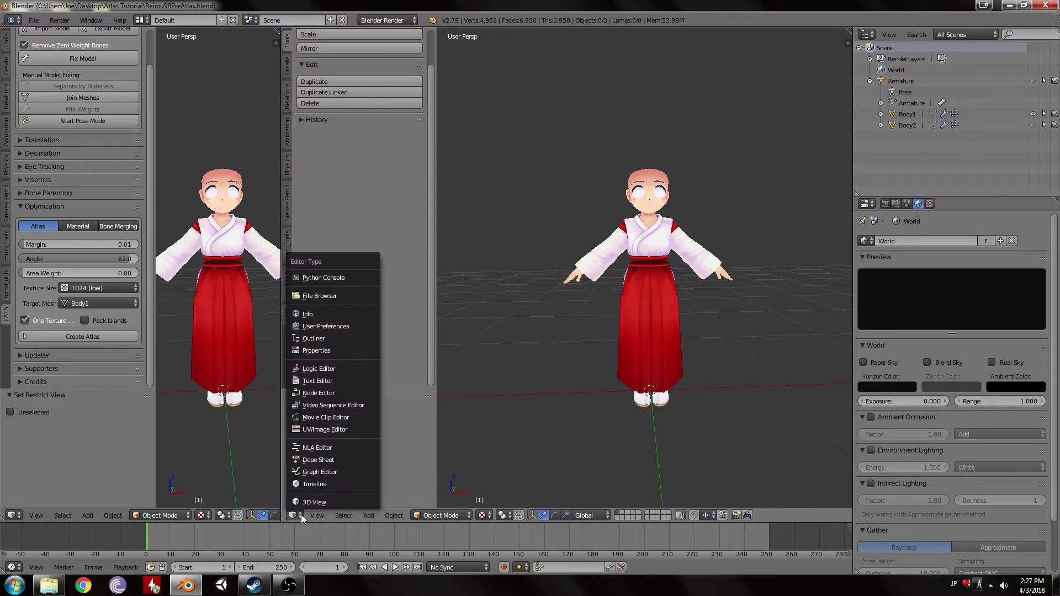
click(316, 429)
Select Body1 in the viewport and show the Render properties.
right_click(220, 251)
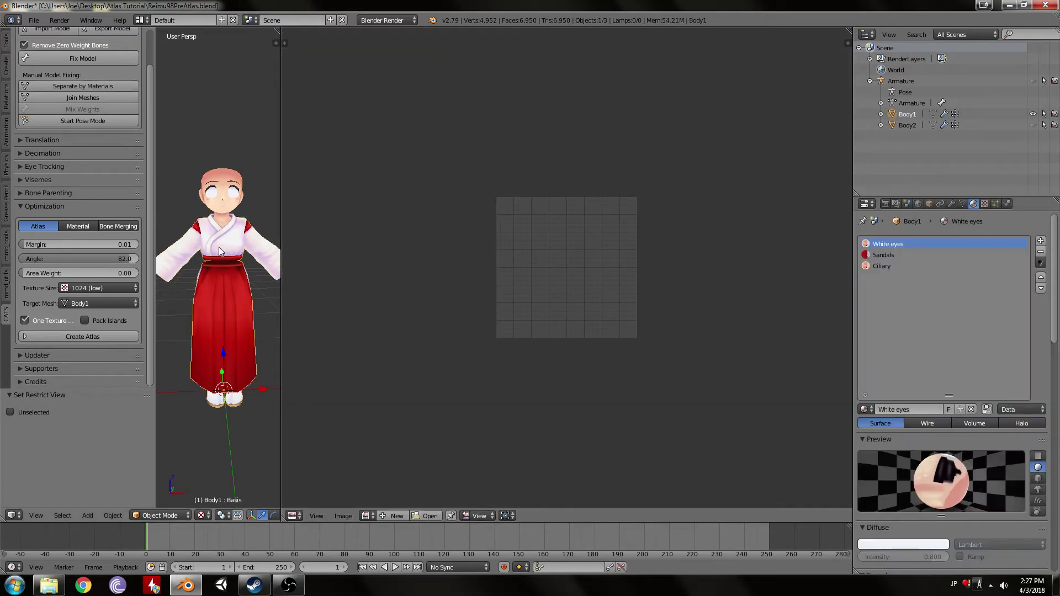
click(885, 204)
drag(885, 234, 906, 283)
Set the Bake Mode to Textures.
click(901, 342)
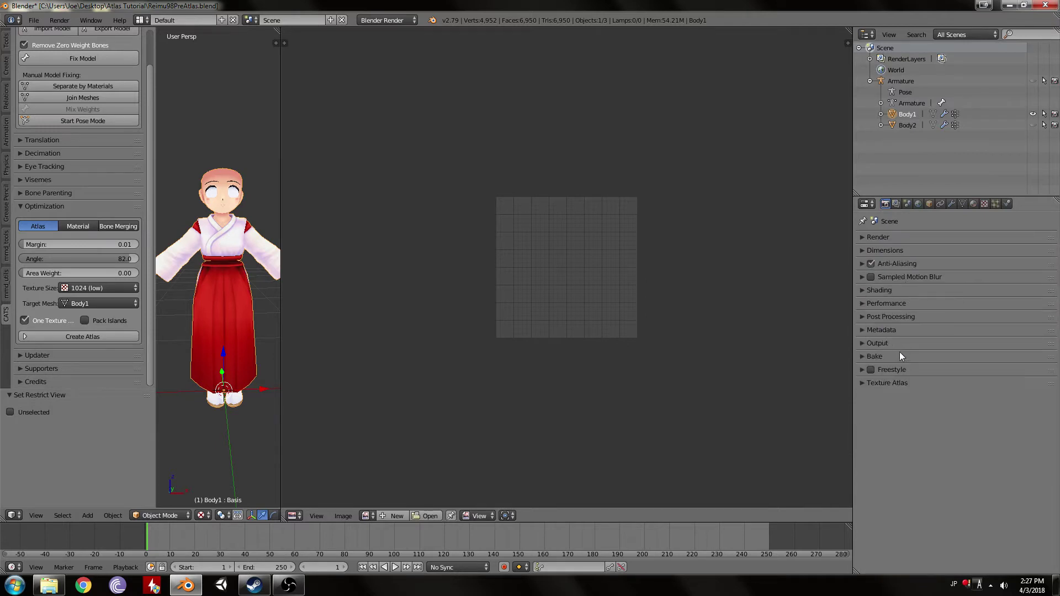
click(900, 357)
click(936, 386)
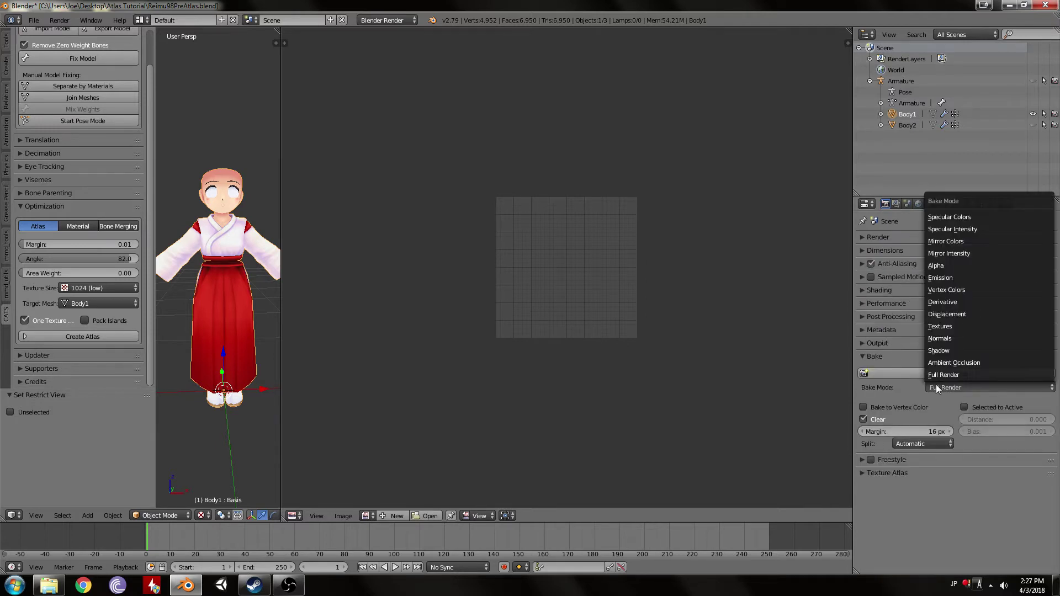
click(938, 325)
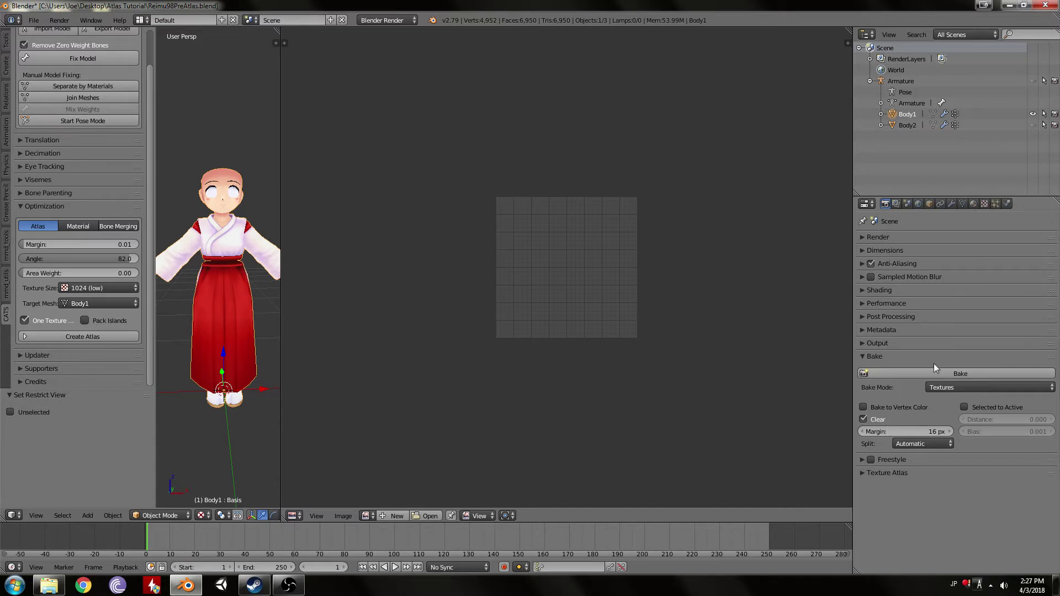
Add a Texture Atlas group named TextureAtlasBody1 at 1024 × 1024.
click(894, 473)
click(1049, 492)
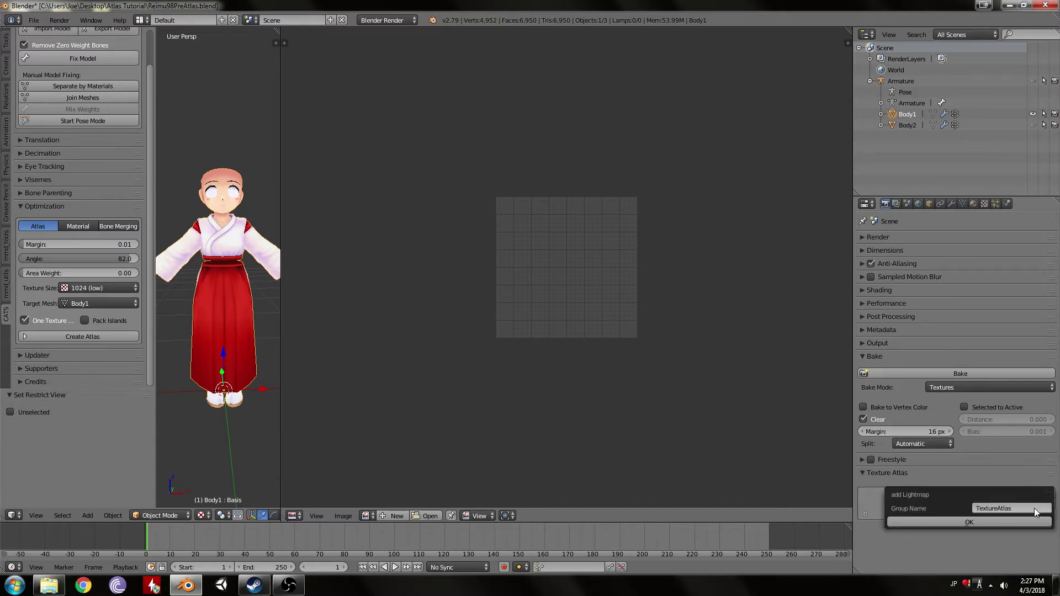
click(1034, 508)
click(1019, 508)
text(Body1)
click(962, 525)
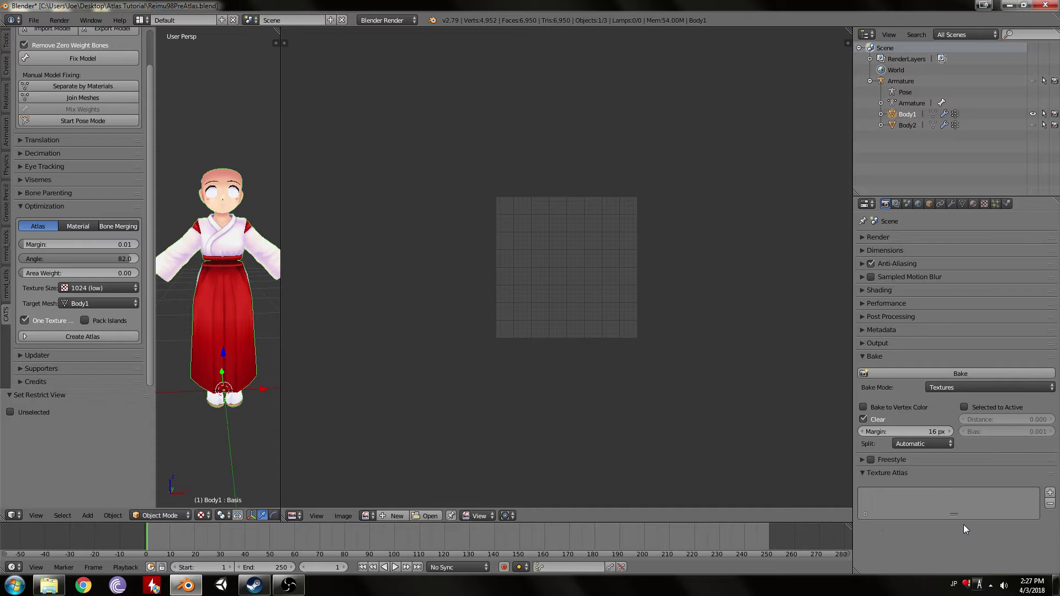
scroll(980, 407, down, 3)
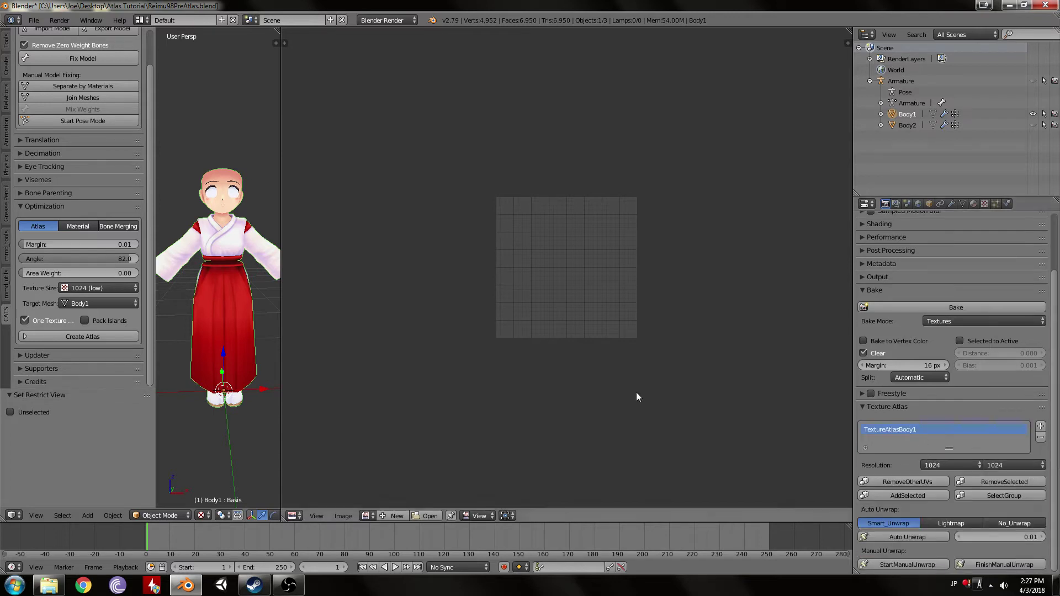
Run Start and Finish Manual Unwrap, then view Body1's full UVs in Edit Mode.
click(920, 562)
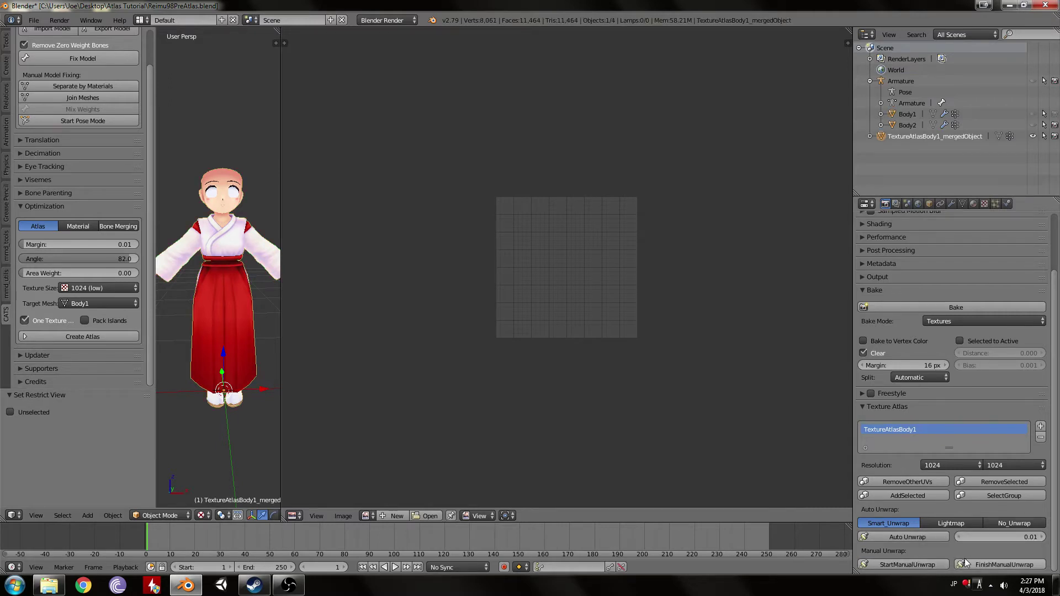
click(988, 566)
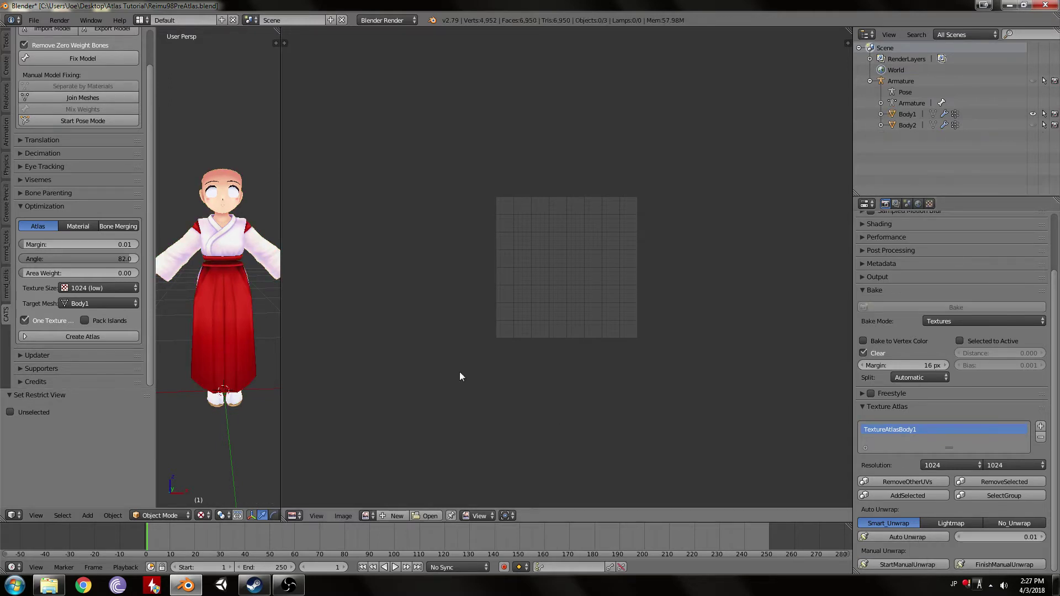
right_click(222, 238)
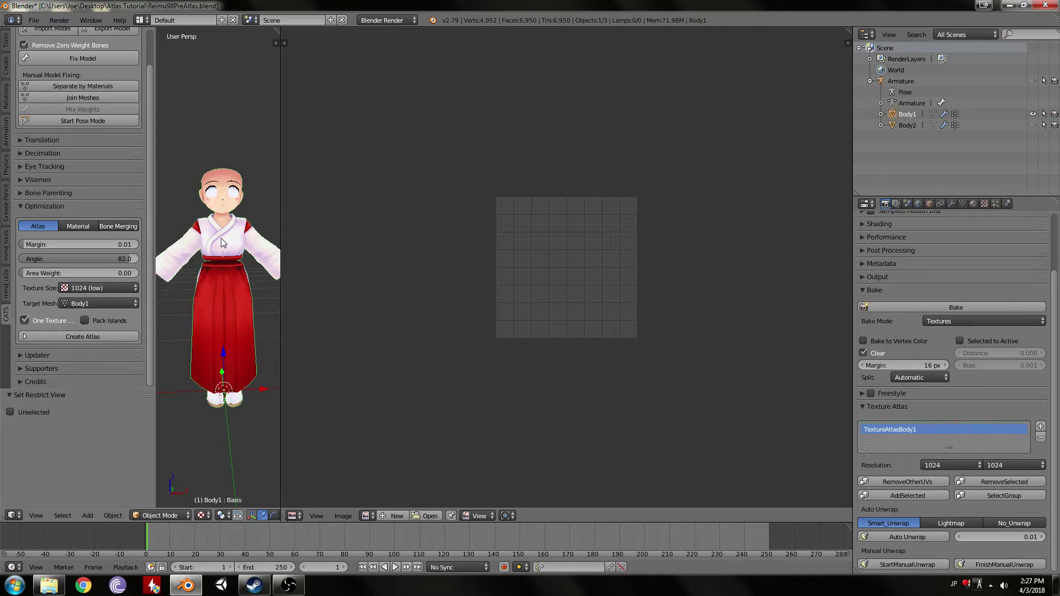
key(Tab)
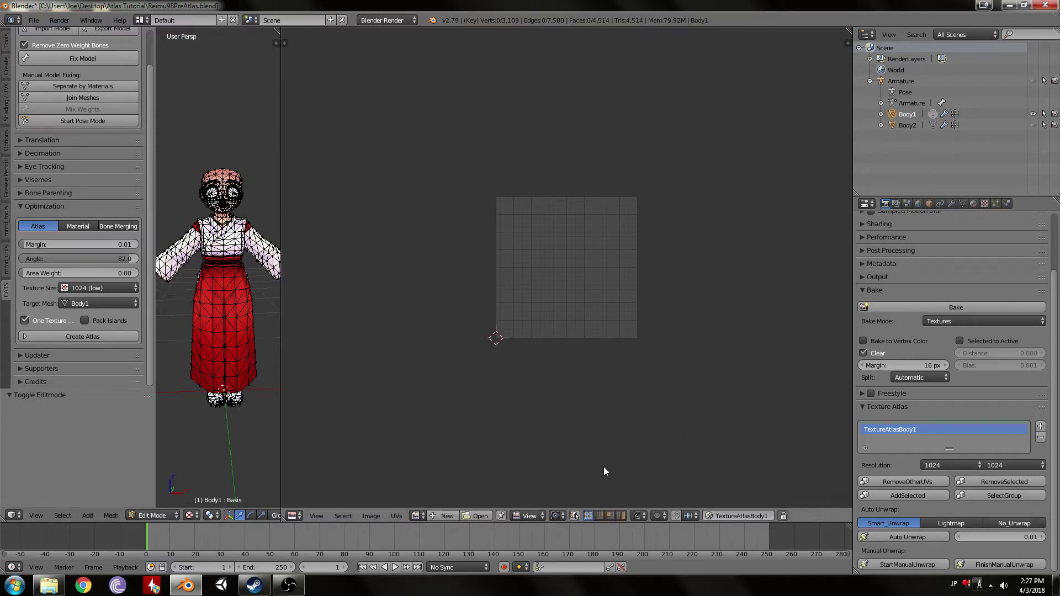
click(575, 515)
scroll(550, 220, up, 4)
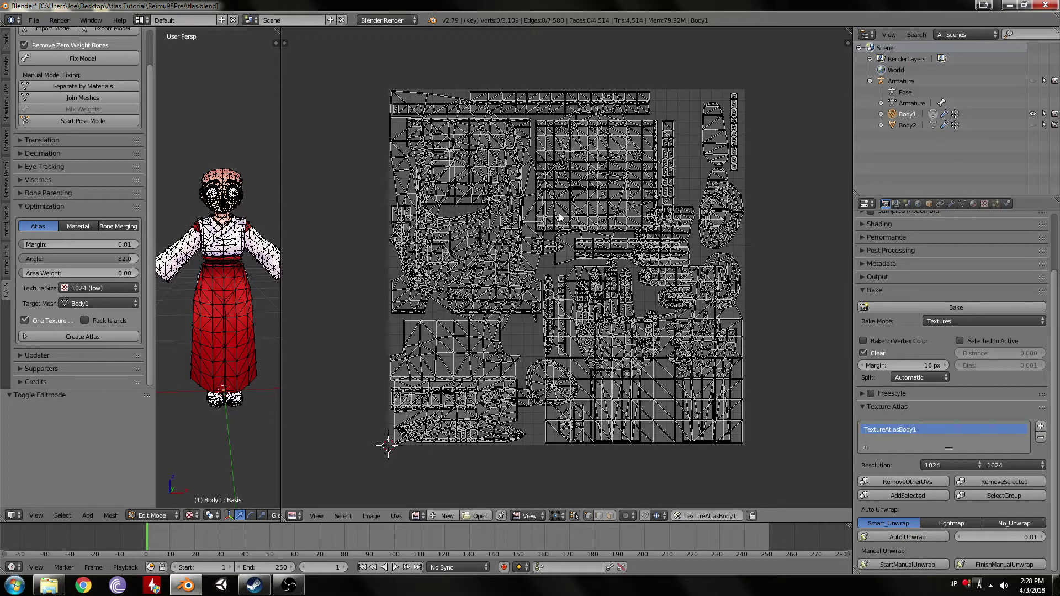
Collapse the Normals, Vertex Groups, Shape Keys and Vertex Colors panels in Body1's mesh data.
click(962, 204)
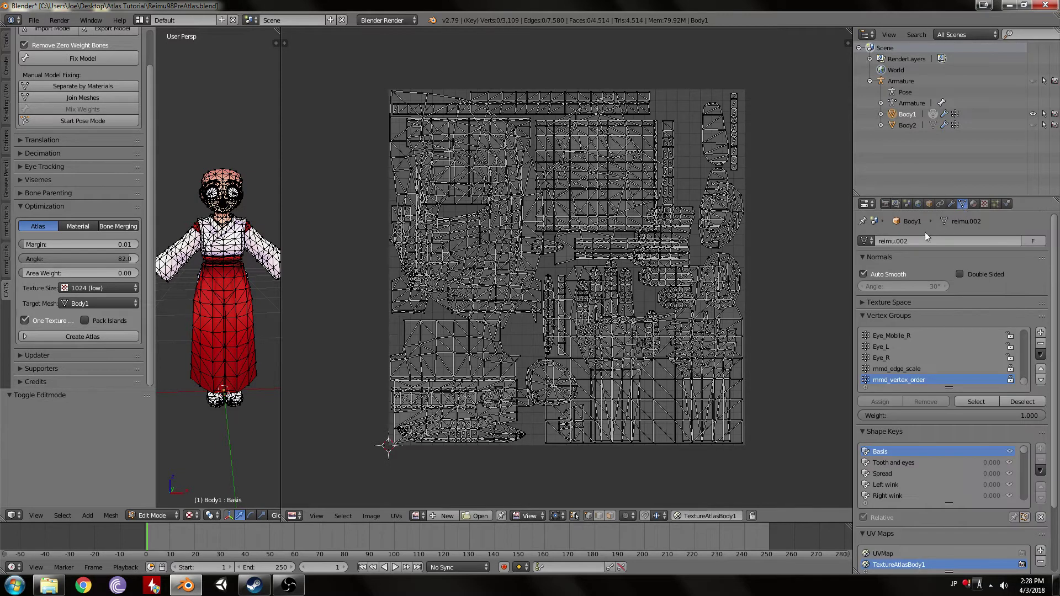
click(882, 262)
click(886, 285)
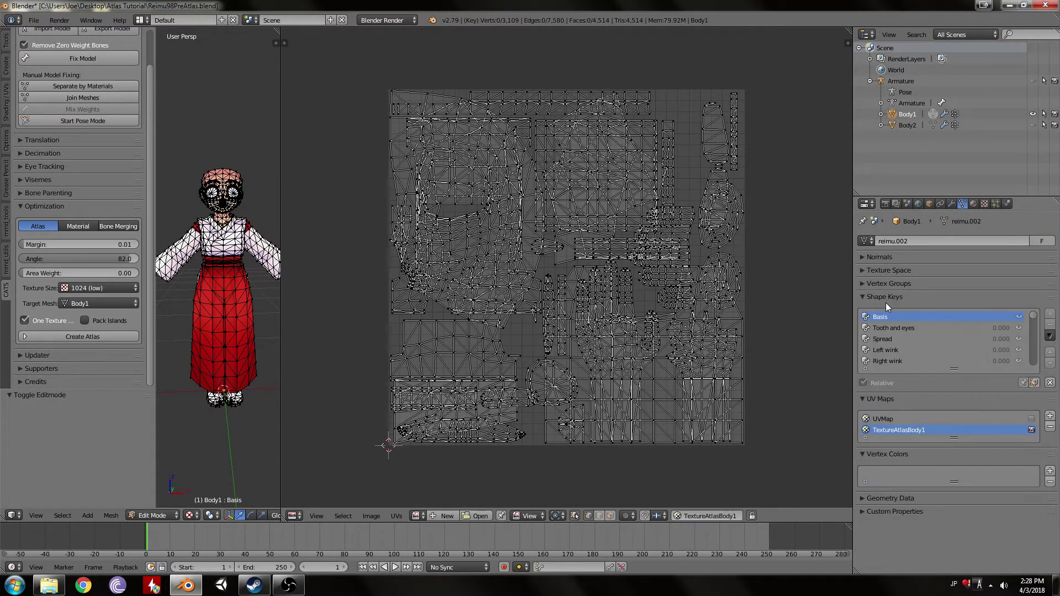
click(886, 302)
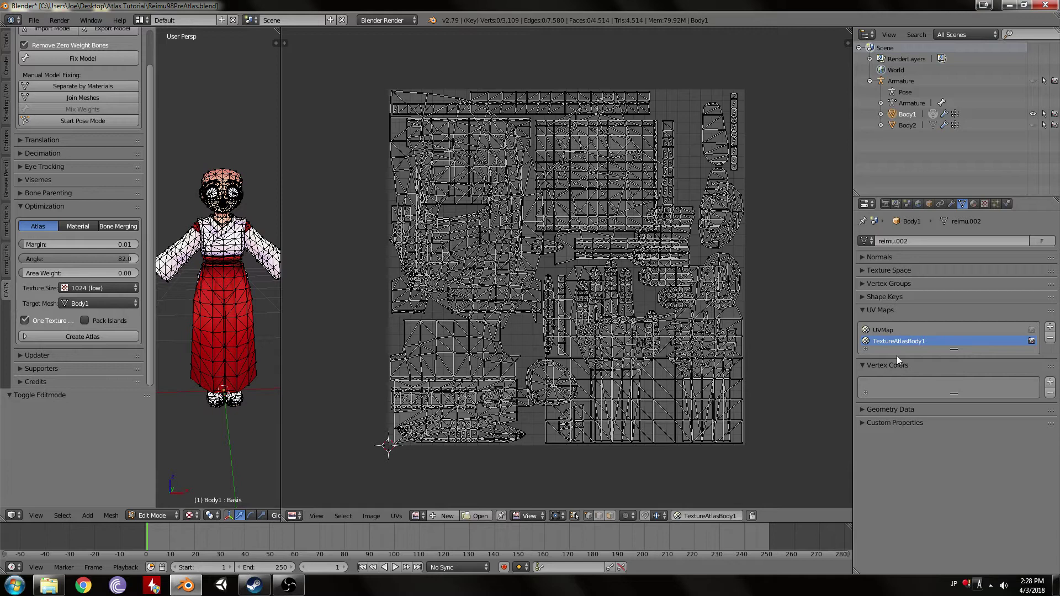
click(889, 365)
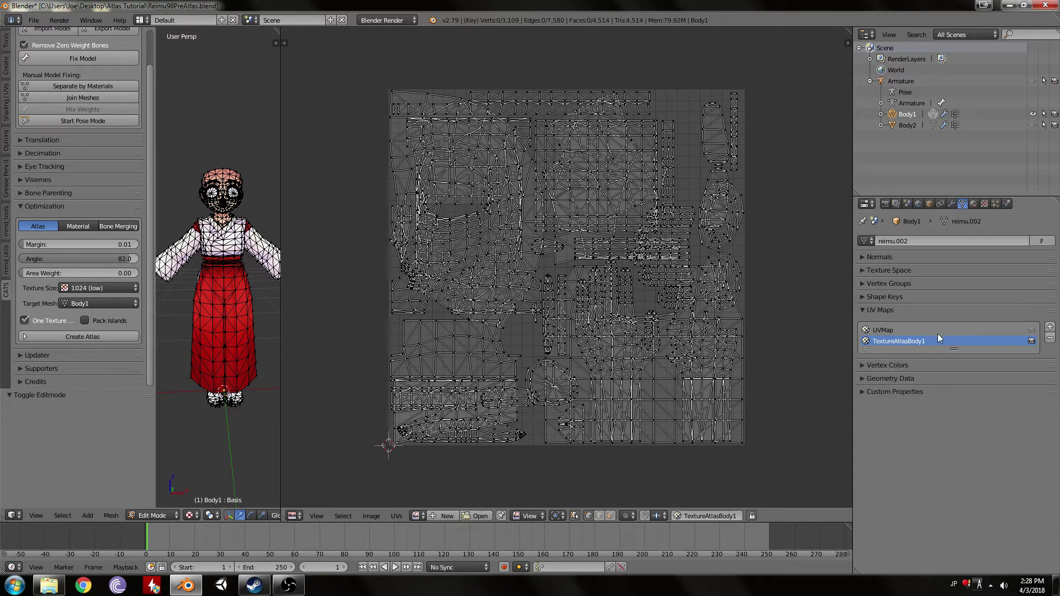
Keep TextureAtlasBody1 as the render UV map and select the White eyes material's geometry.
click(1031, 331)
click(973, 205)
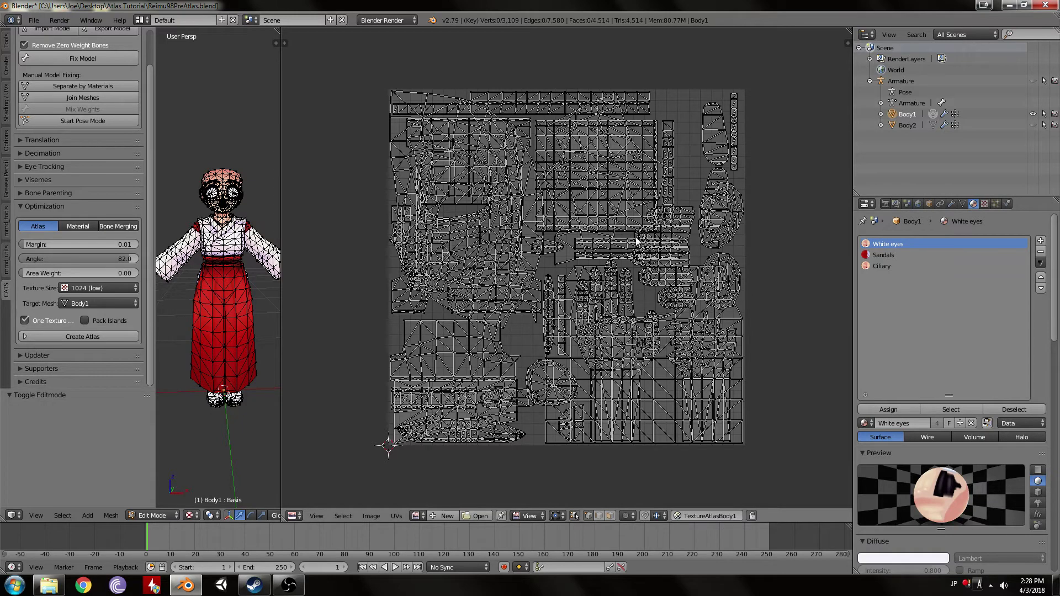
click(961, 203)
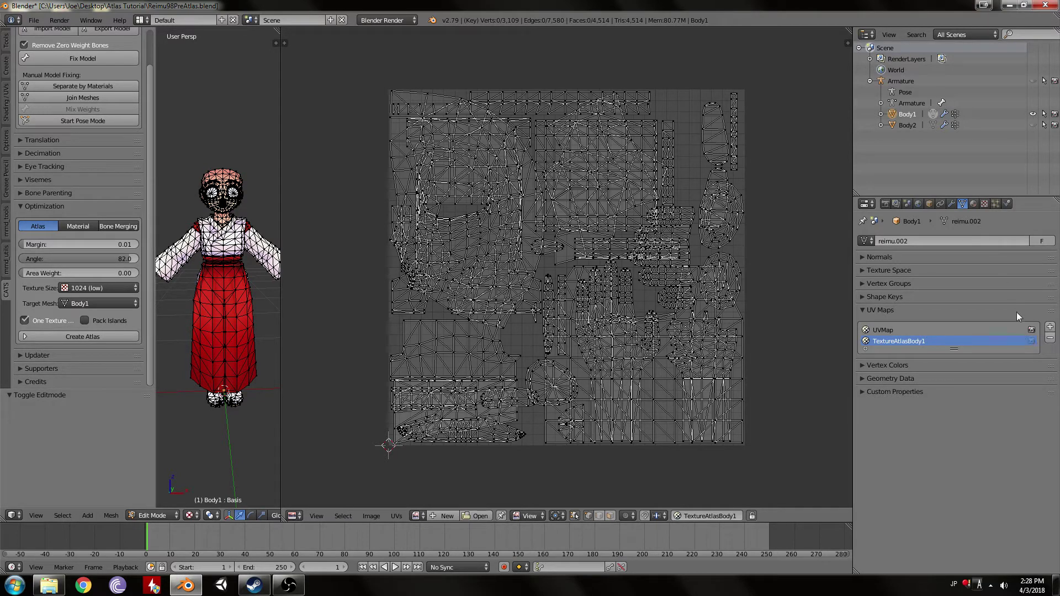
click(1031, 341)
click(973, 204)
click(950, 409)
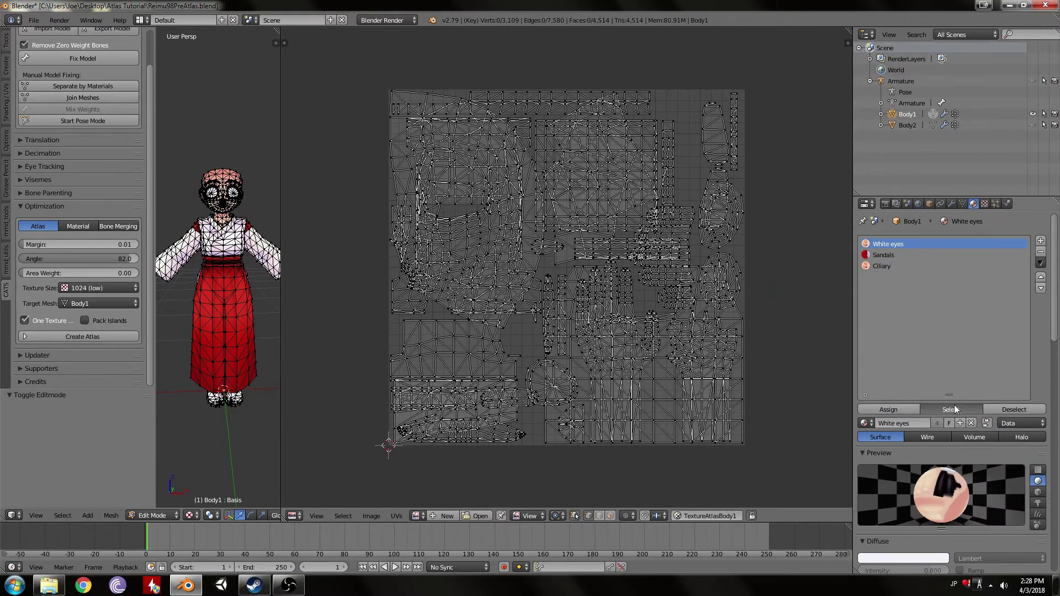
Move the eye UV island above the atlas and the Sandals islands beside it.
scroll(548, 344, down, 6)
scroll(548, 343, up, 1)
key(g)
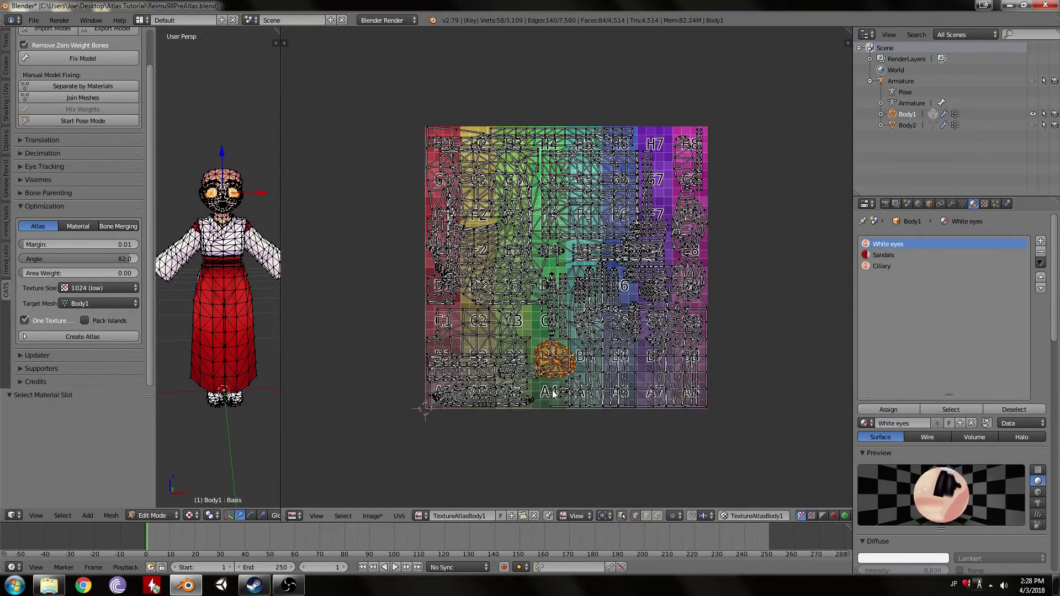
click(458, 118)
key(a)
click(881, 255)
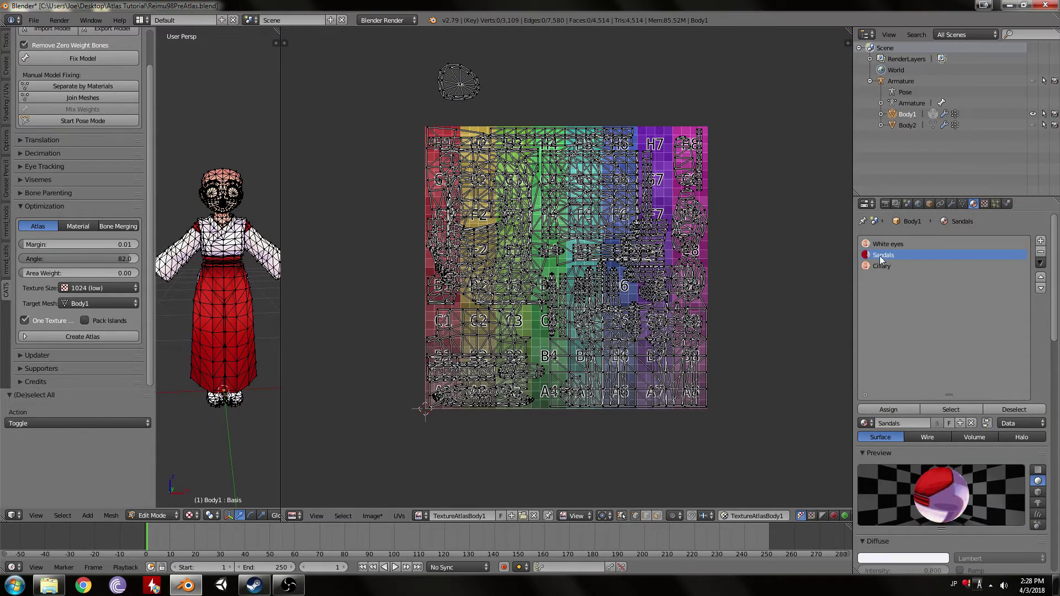
click(940, 407)
key(g)
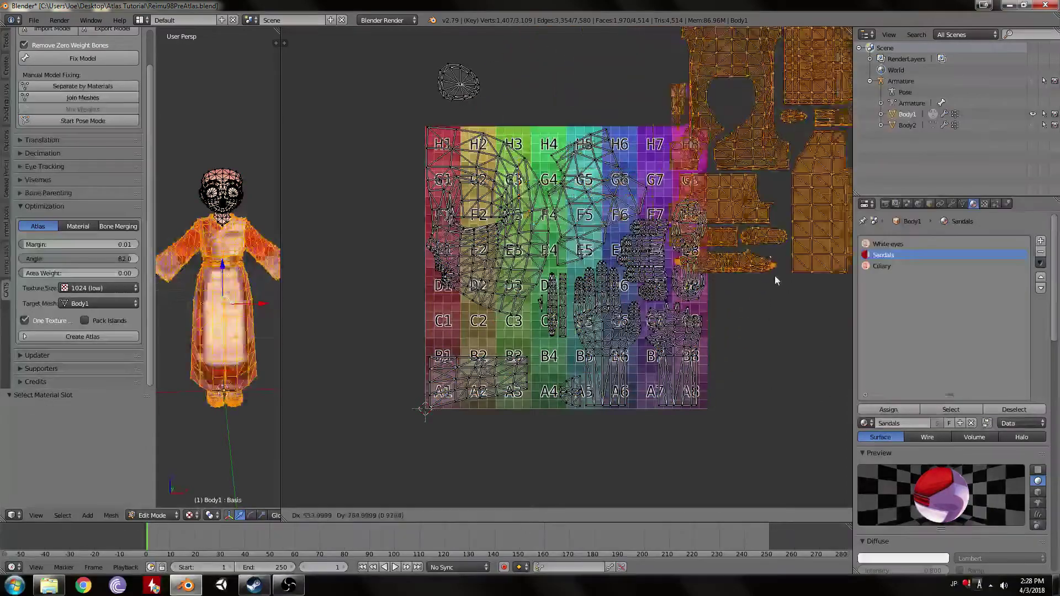
click(787, 317)
Scale all UV islands down so they fit inside the atlas grid.
key(a)
key(s)
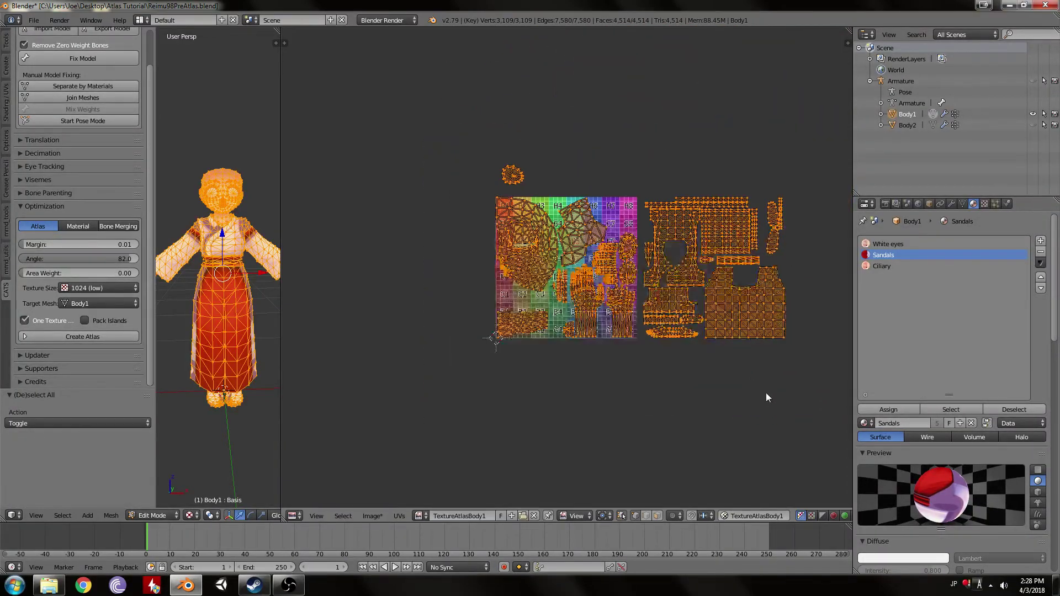
click(560, 302)
key(a)
scroll(696, 247, up, 4)
Bake Body1's textures into the TextureAtlasBody1 image and return to Object Mode.
click(885, 204)
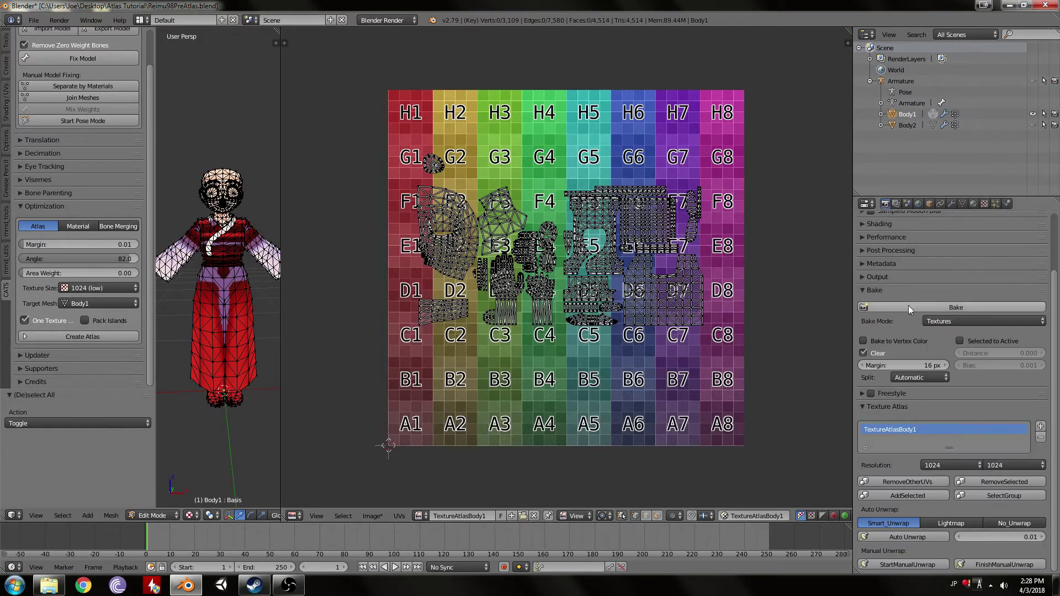
click(920, 307)
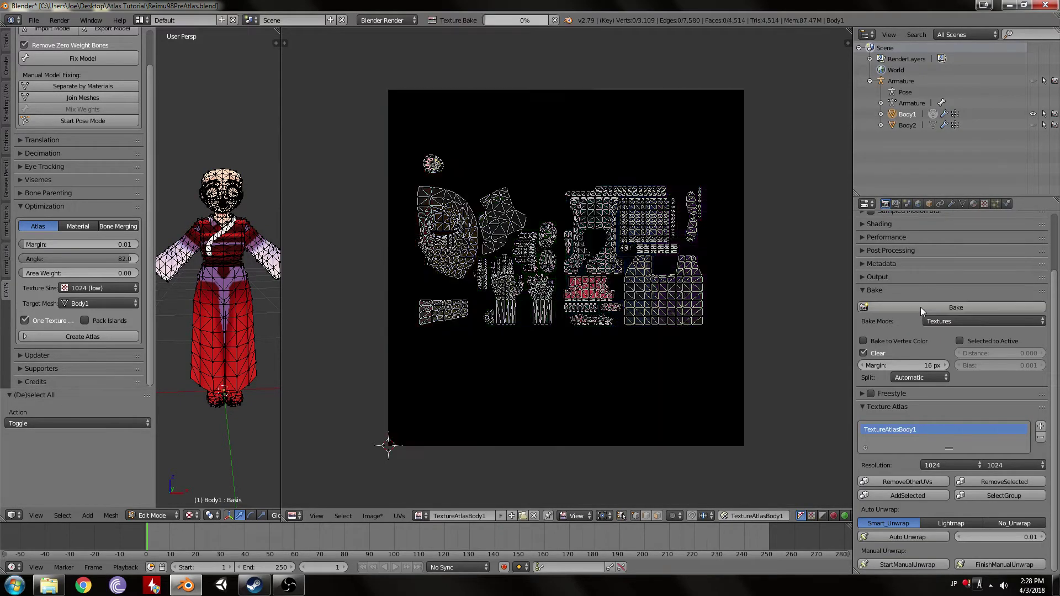
key(Tab)
scroll(647, 287, up, 3)
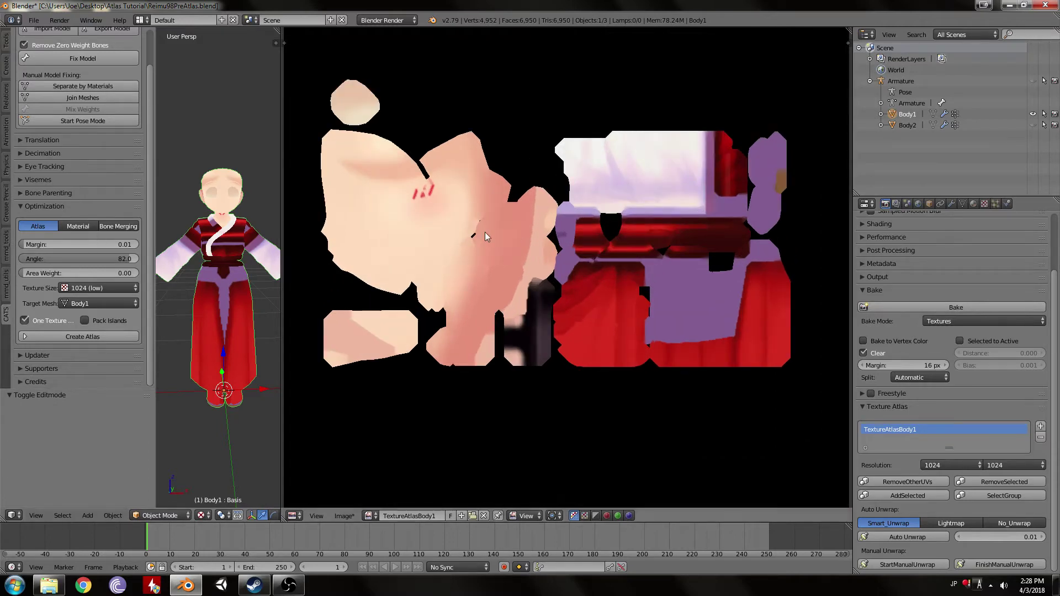
In Edit Mode, make UVMap Body1's render-active UV map.
key(Tab)
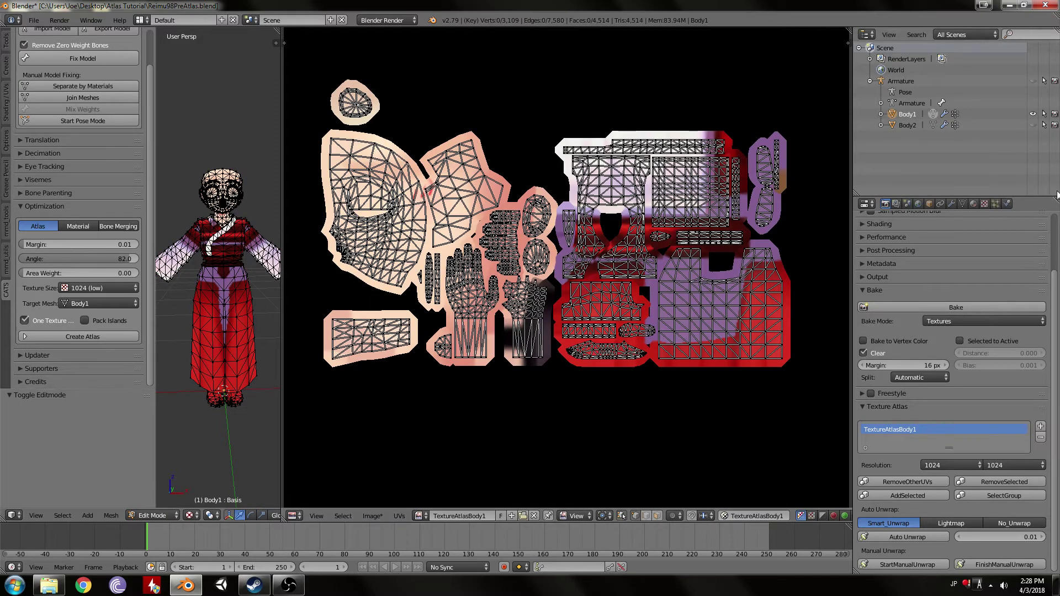
click(963, 203)
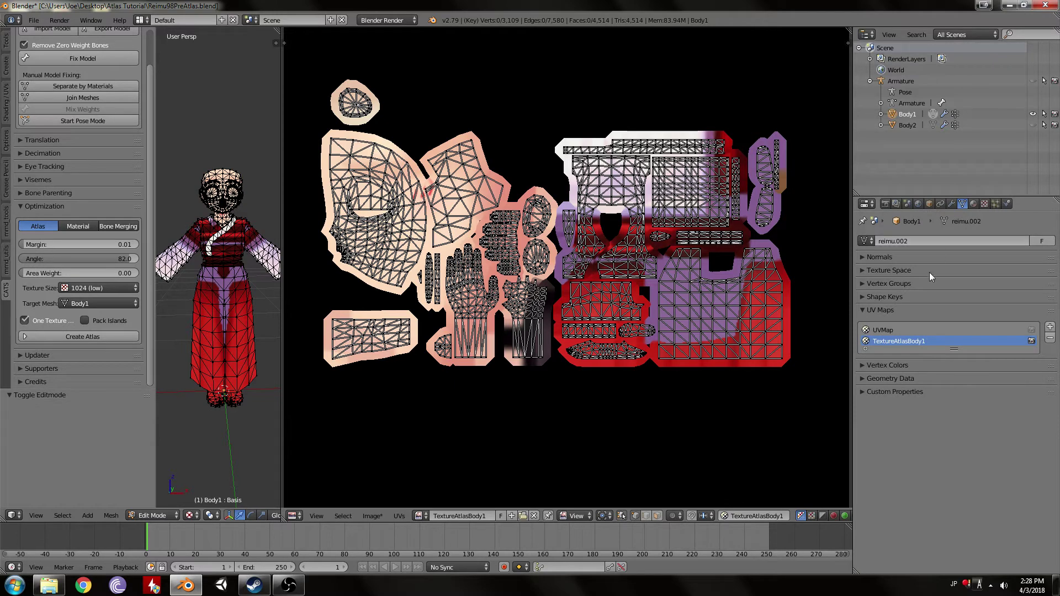
click(1030, 329)
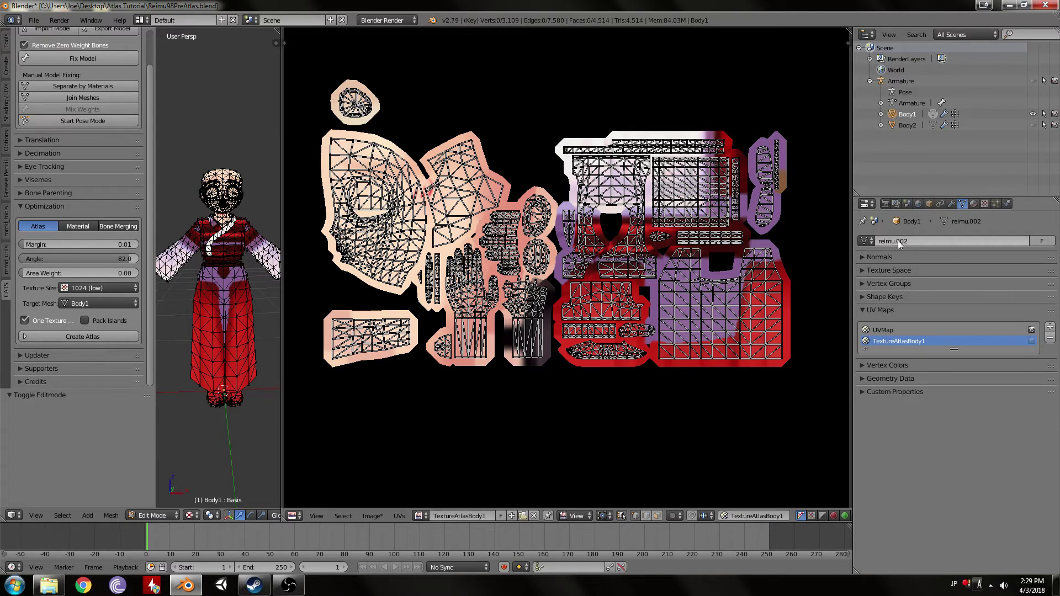
Run Bake from the Render tab and inspect the resulting TextureAtlasBody1 image.
click(886, 204)
click(955, 308)
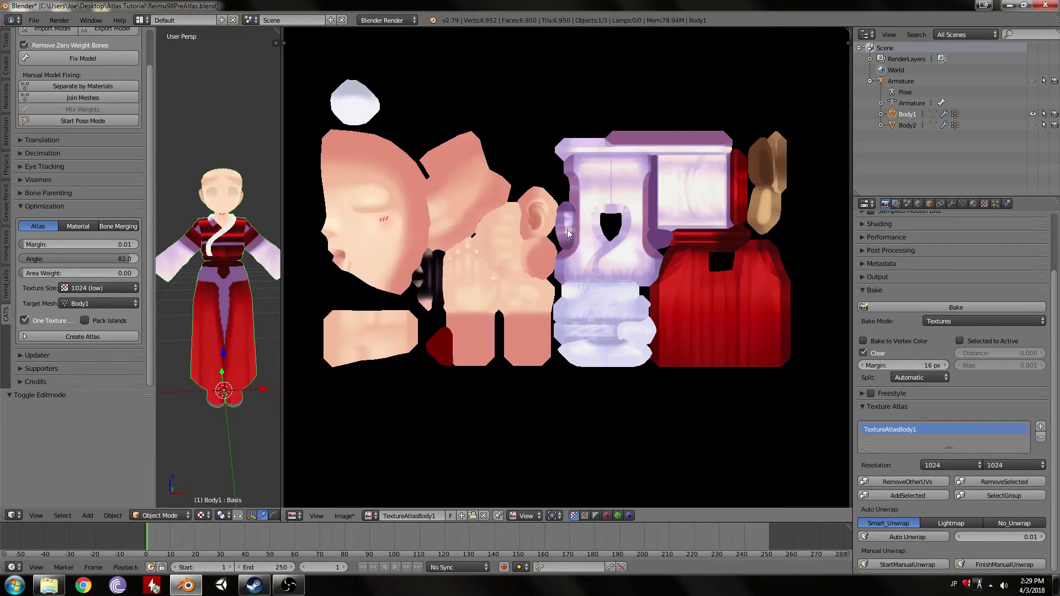
scroll(574, 236, down, 1)
scroll(574, 236, up, 1)
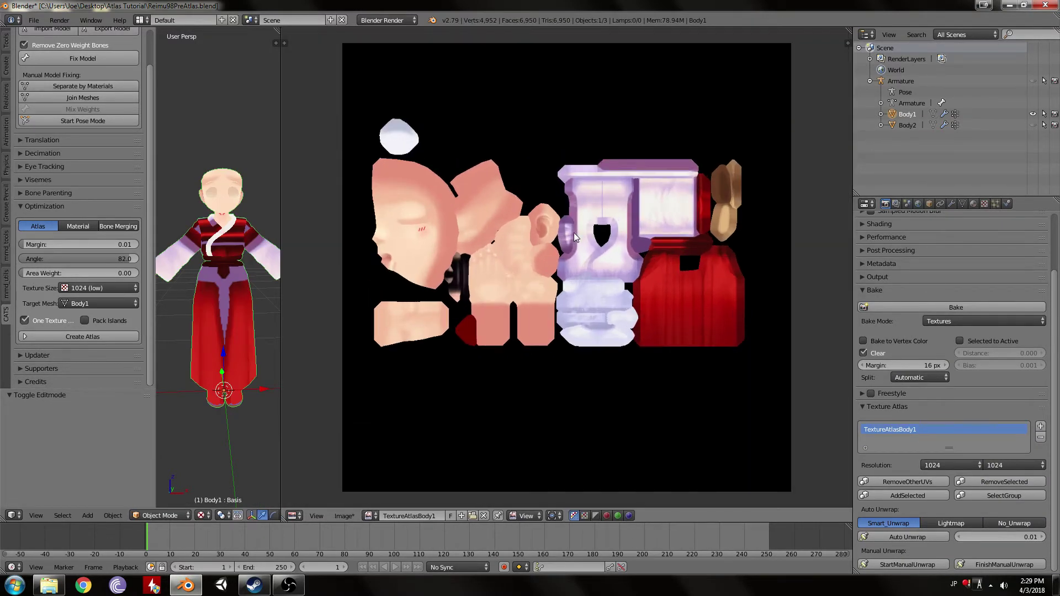
scroll(574, 236, up, 1)
scroll(574, 237, down, 1)
scroll(572, 240, up, 1)
scroll(566, 246, down, 1)
scroll(564, 250, down, 1)
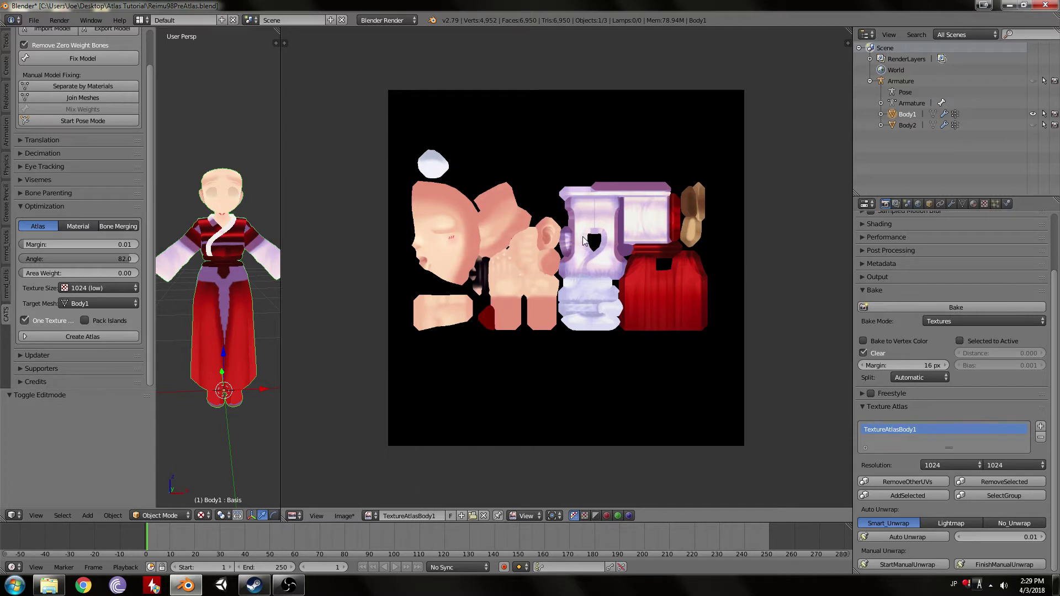
scroll(583, 239, up, 1)
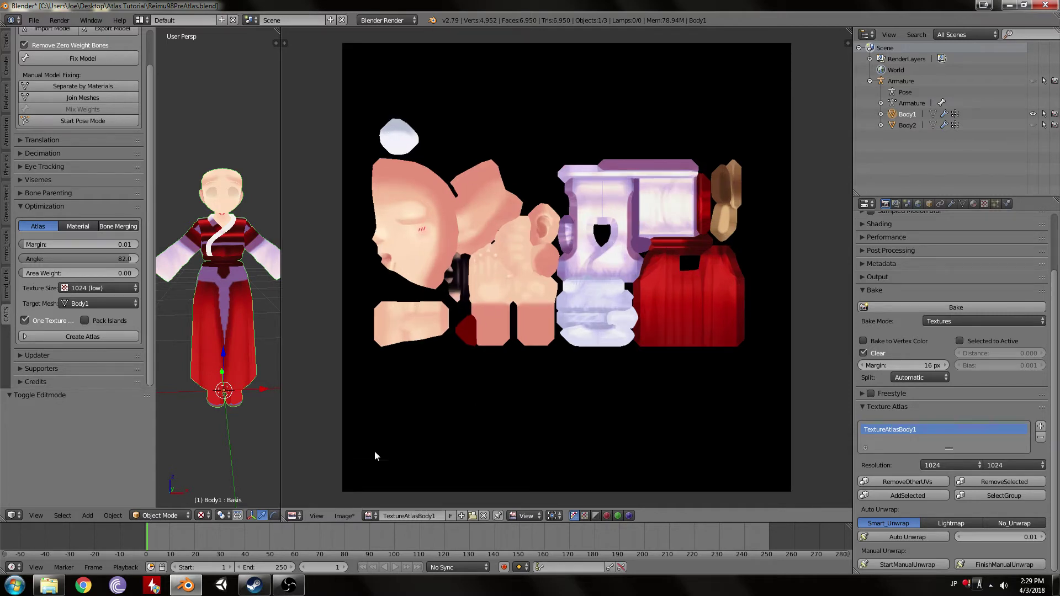
Save the baked image as TextureAtlasBody1.png, then overwrite the .blend file.
click(344, 516)
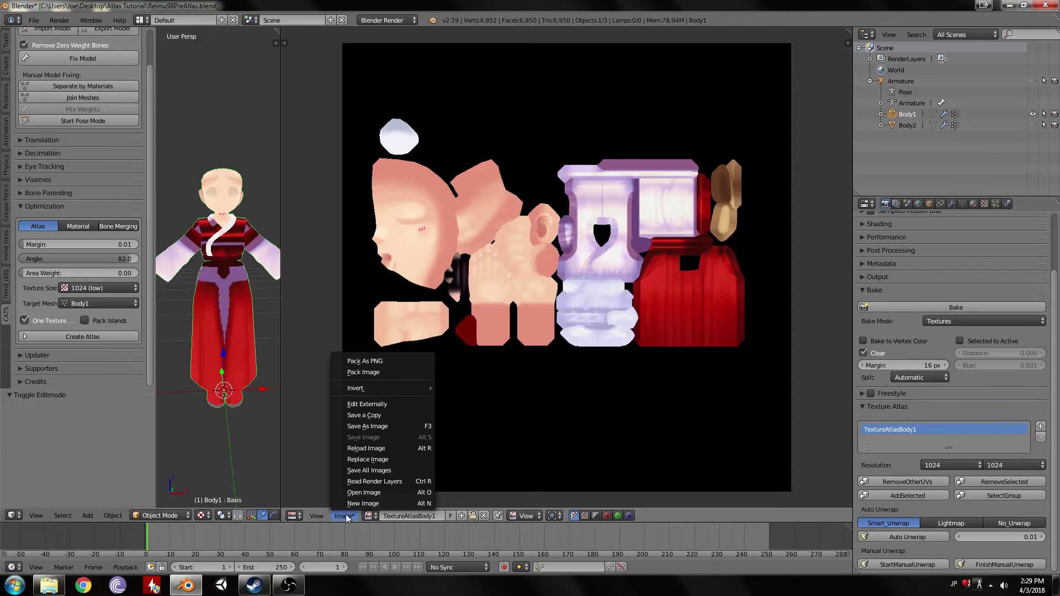
click(368, 428)
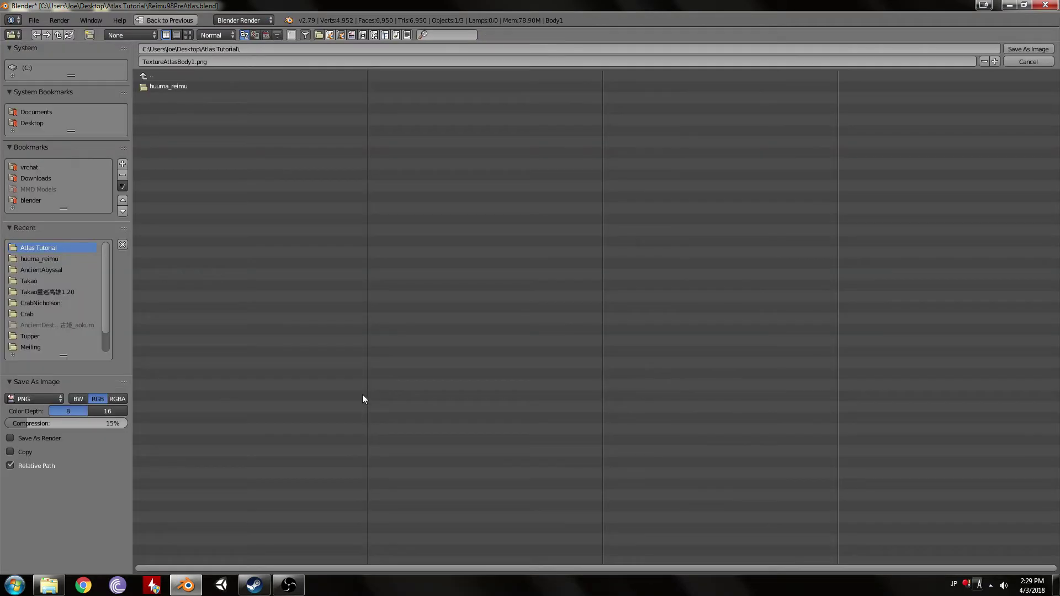
click(1027, 49)
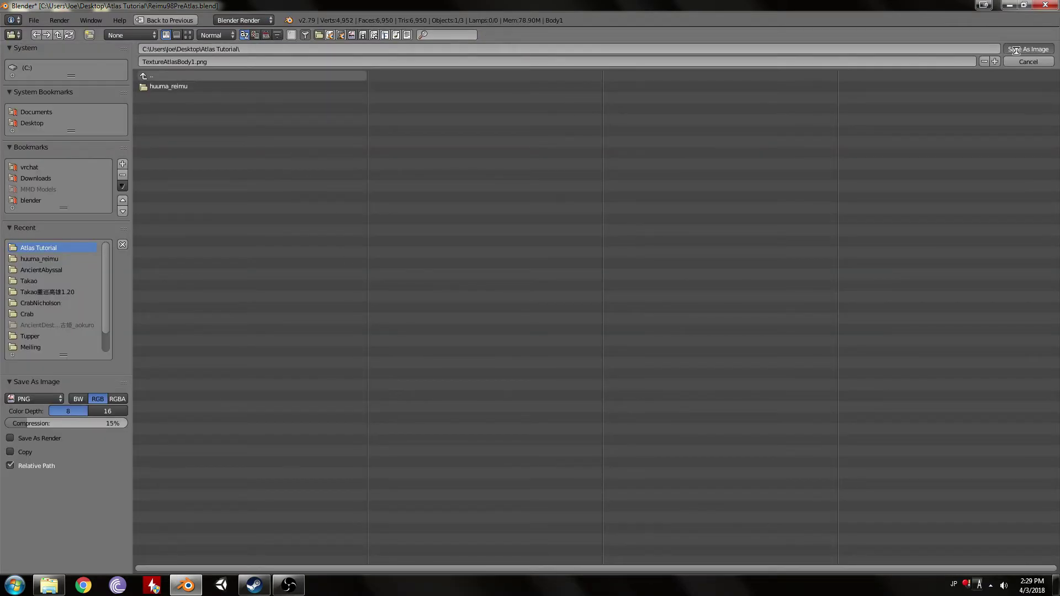
key(ctrl+s)
click(572, 214)
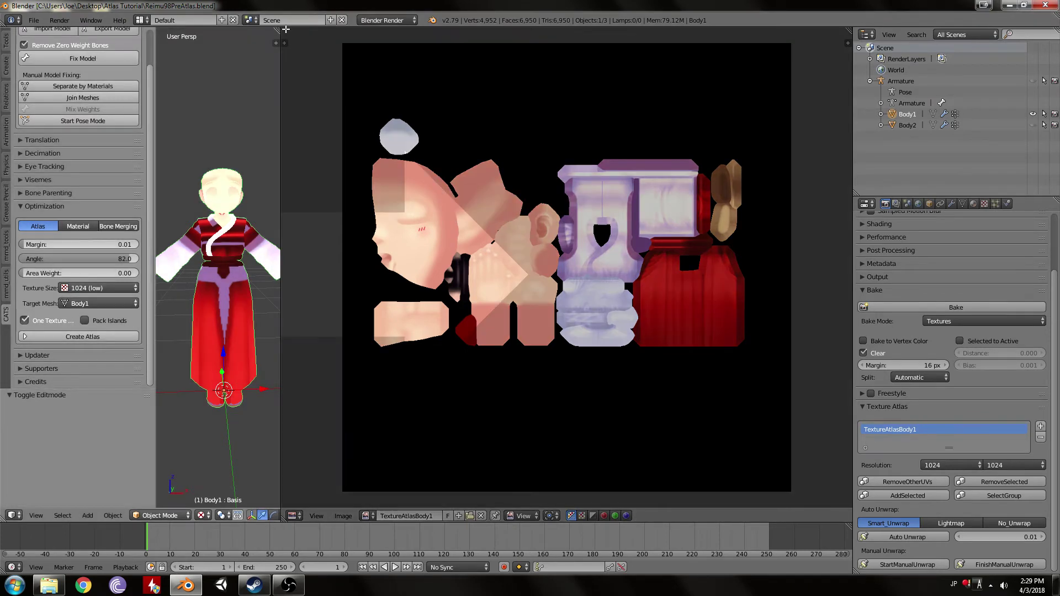
Restore the full 3D view, hide Body1, and show and select Body2.
drag(282, 29, 286, 34)
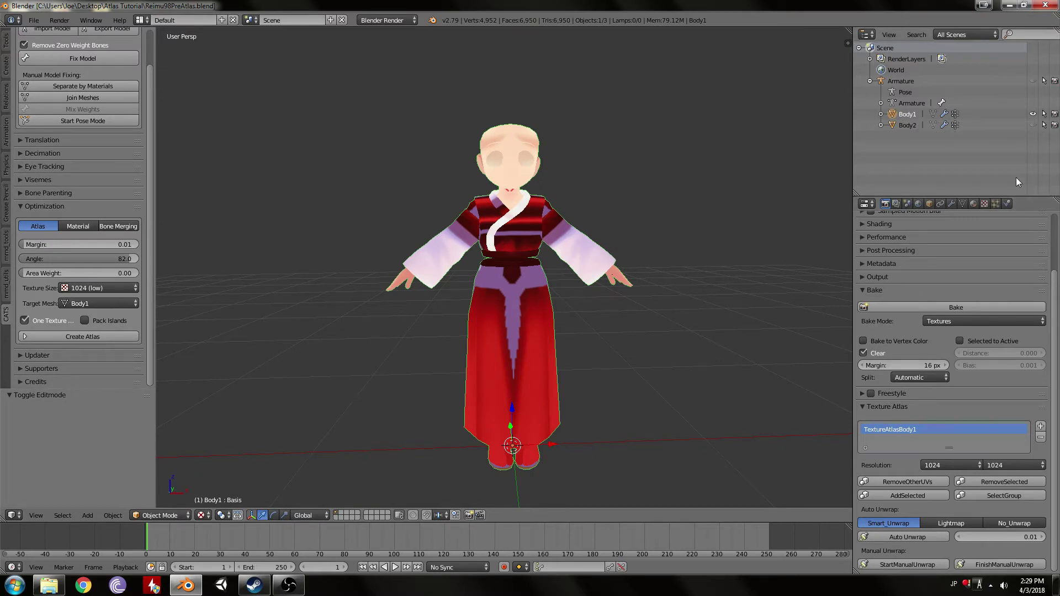
click(1033, 114)
click(1033, 125)
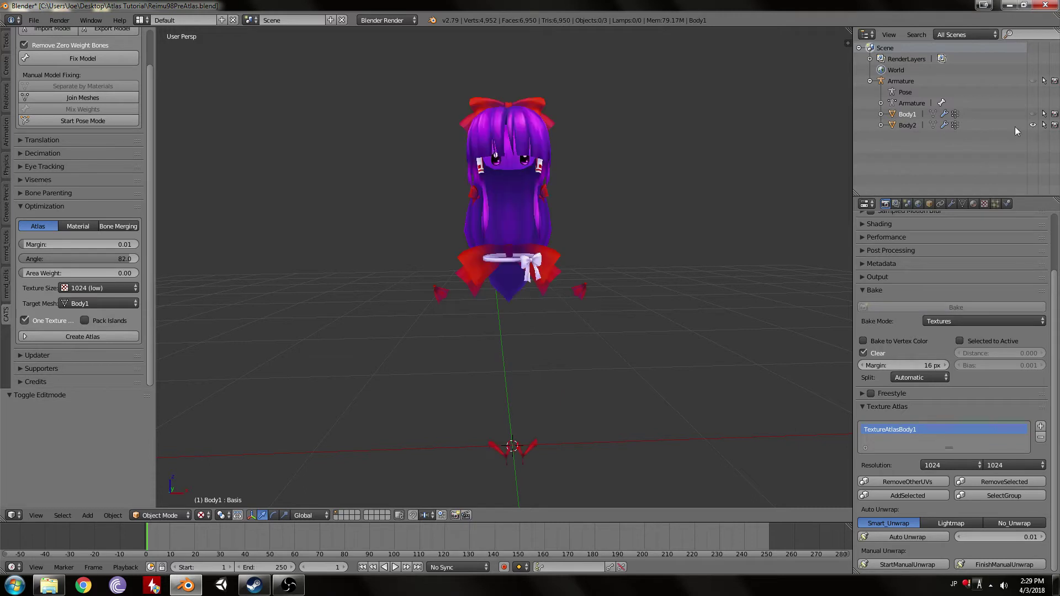
click(906, 126)
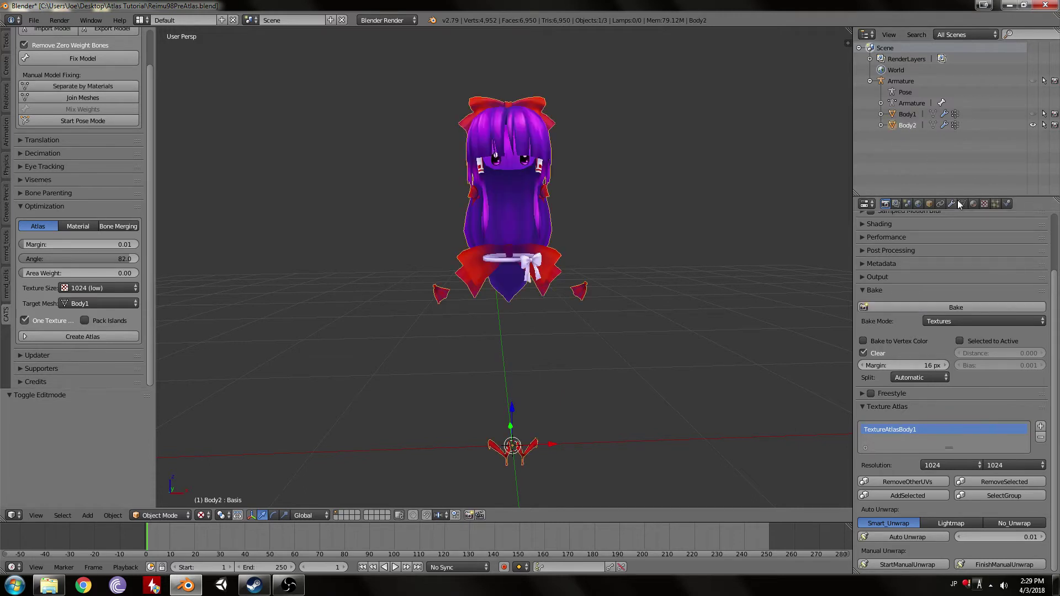
Add a new Texture Atlas group named 'lrlwjerwlekr' for Body2.
click(1040, 426)
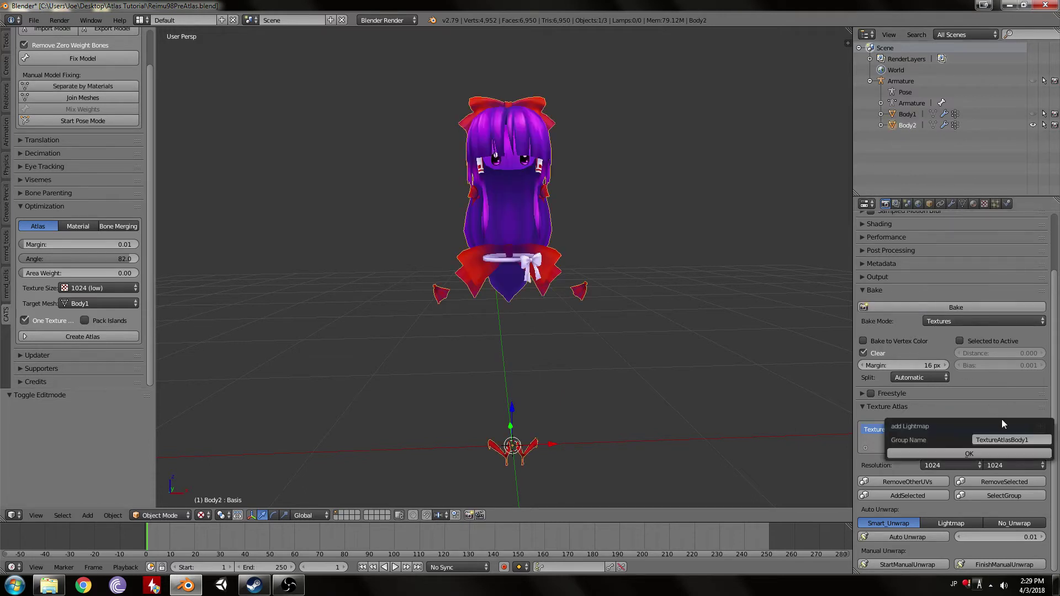
click(1031, 440)
key(BackSpace)
text(lrlwjerwlekr)
click(968, 453)
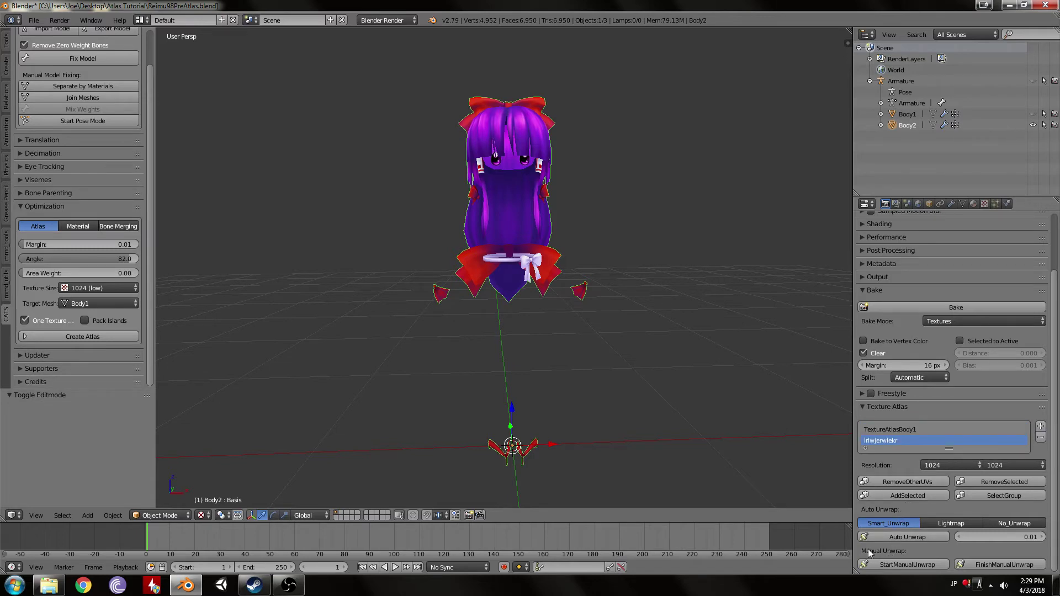
Split the 3D view and make the new area a UV/Image Editor.
drag(849, 36, 360, 66)
click(374, 515)
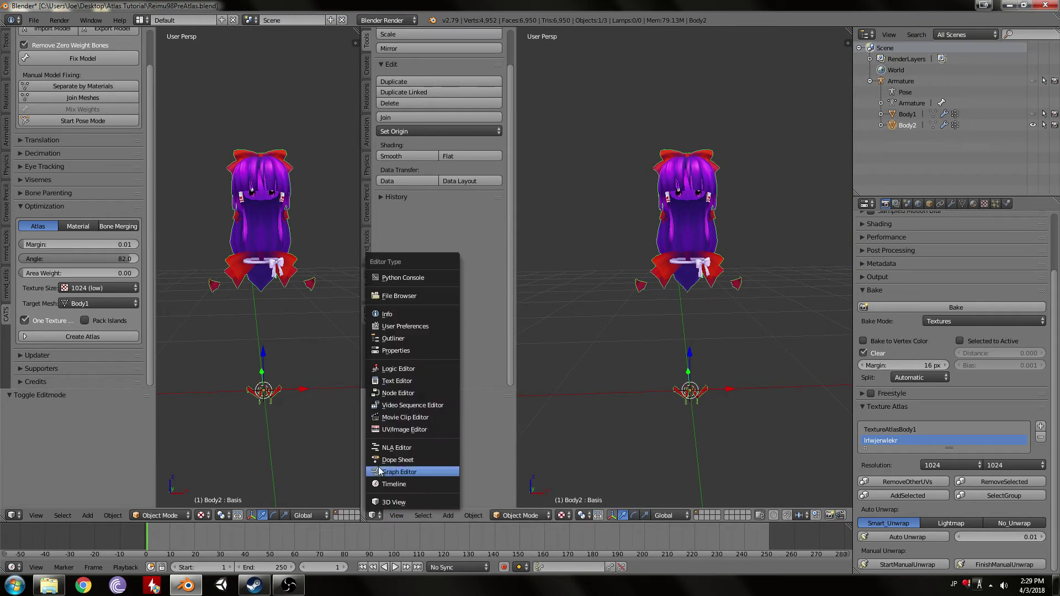
click(393, 430)
scroll(467, 213, up, 3)
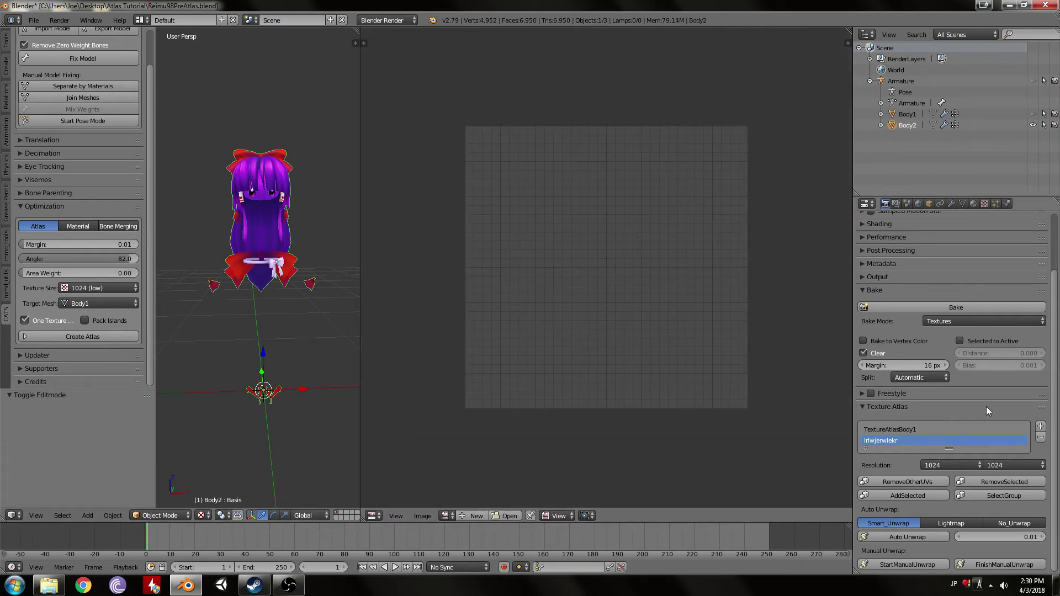
Run Start and Finish Manual Unwrap, then view Body2's UVs in Edit Mode.
click(891, 563)
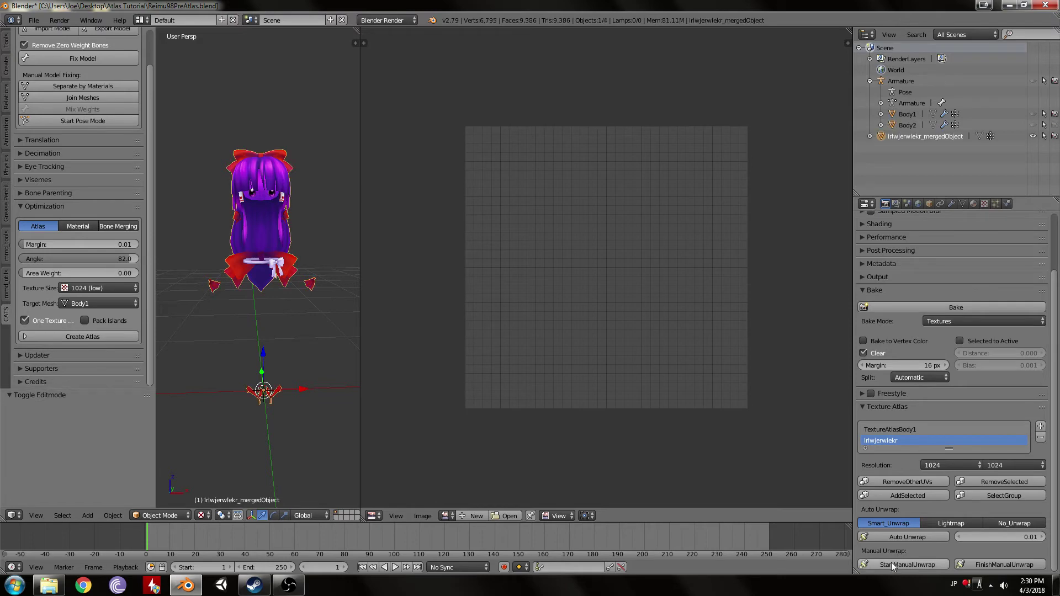
click(967, 562)
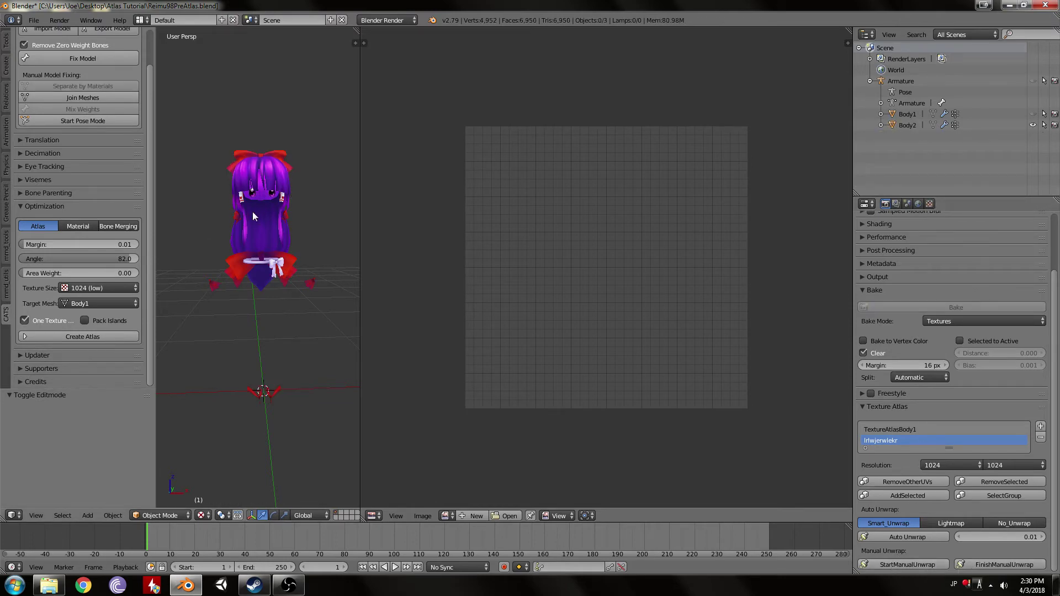
right_click(287, 223)
key(Tab)
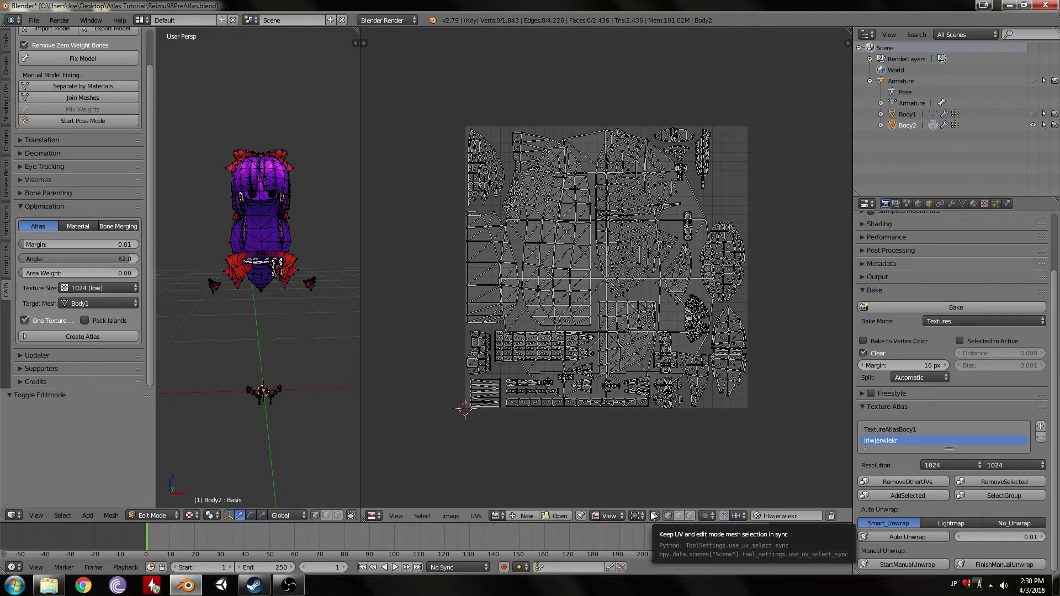
scroll(630, 342, up, 2)
scroll(630, 342, down, 1)
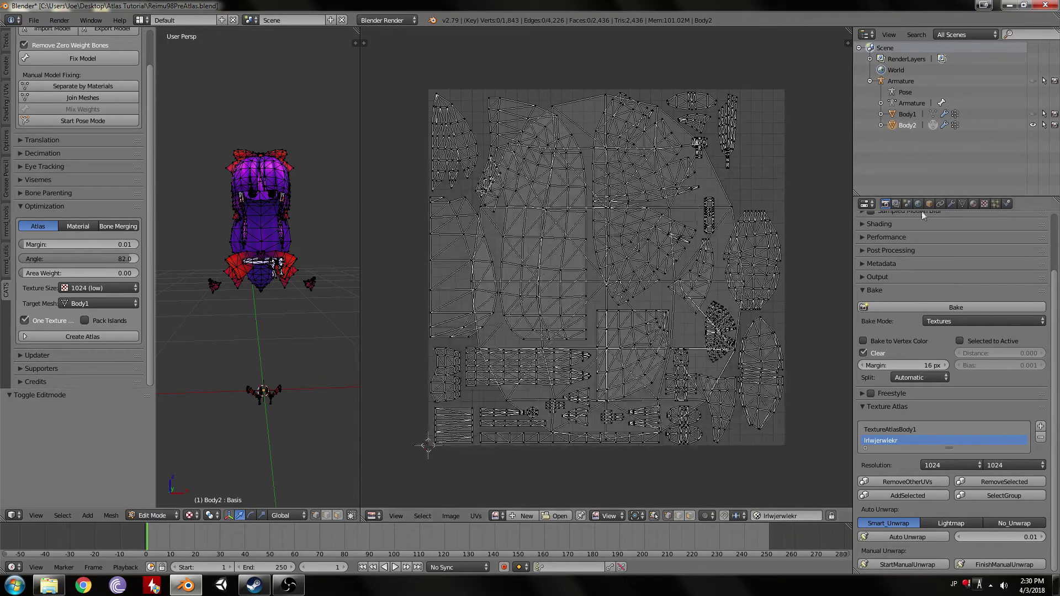
Make UVMap Body2's render UV map and select the hair material faces.
click(962, 205)
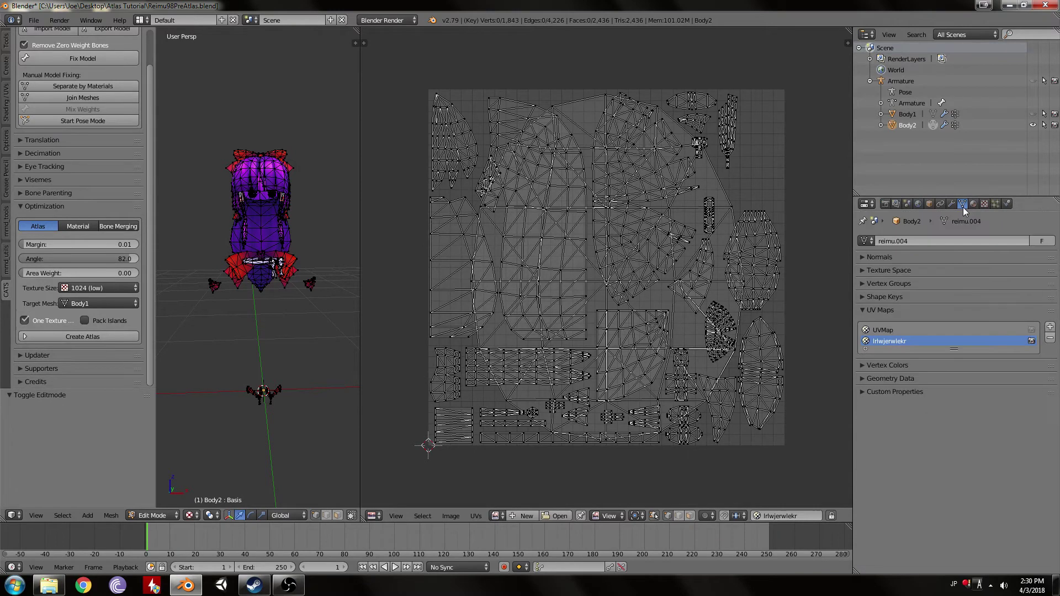
click(1031, 330)
click(973, 203)
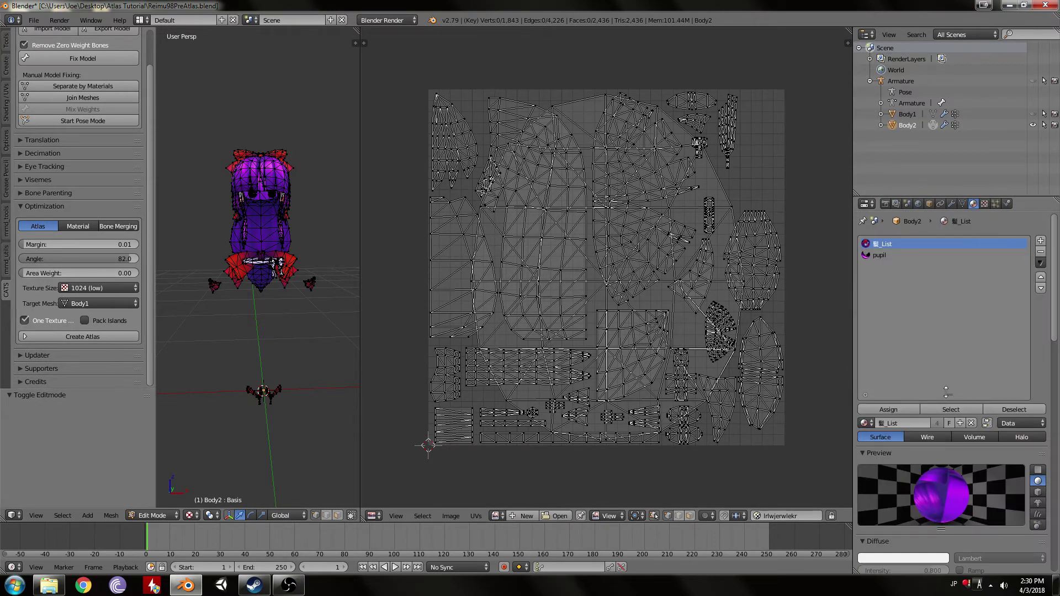
click(950, 409)
scroll(635, 276, down, 8)
Move and scale Body2's UV islands to fit inside the grid image.
key(g)
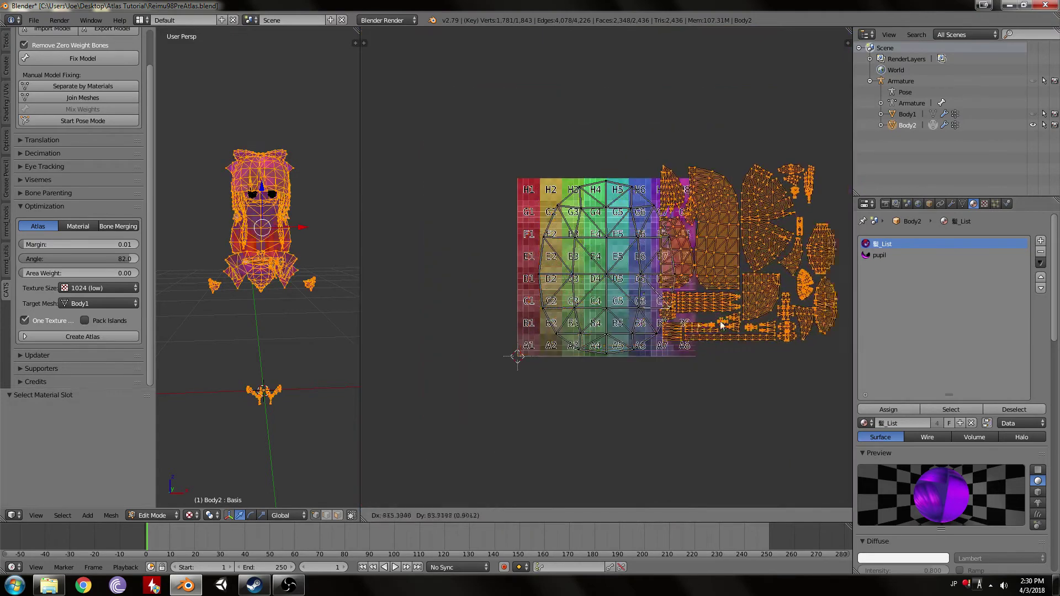
click(730, 337)
key(a)
key(a)
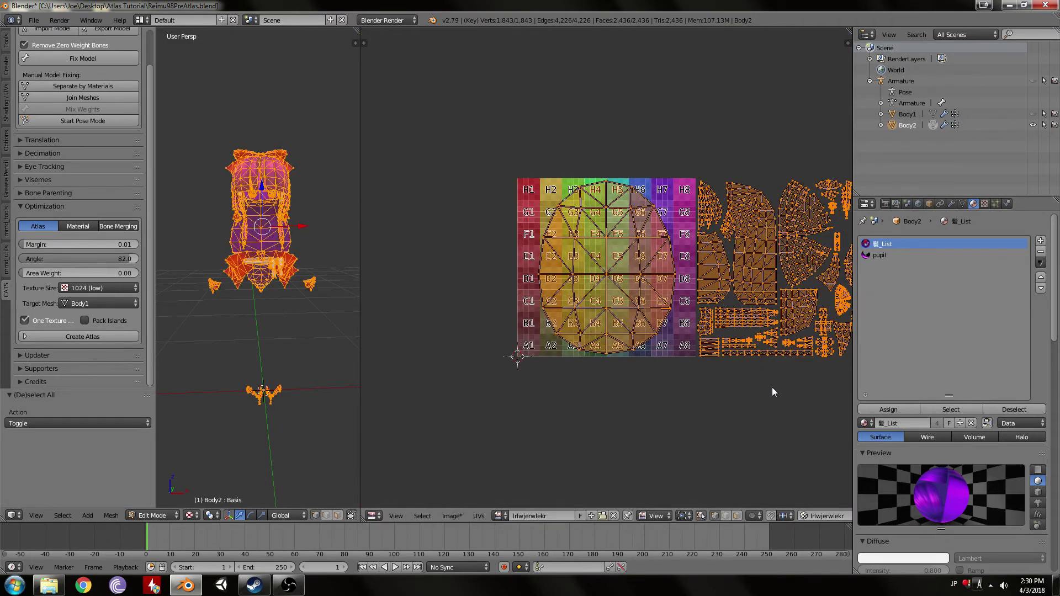
key(s)
click(705, 307)
key(g)
click(602, 298)
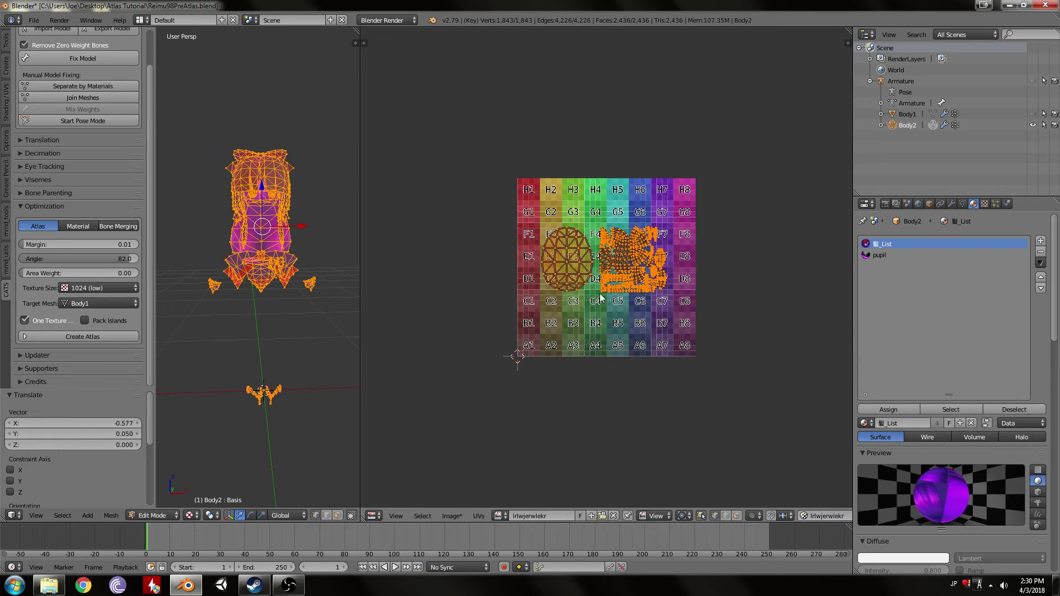
key(a)
Bake Body2's textures into its atlas image and leave Edit Mode.
click(885, 204)
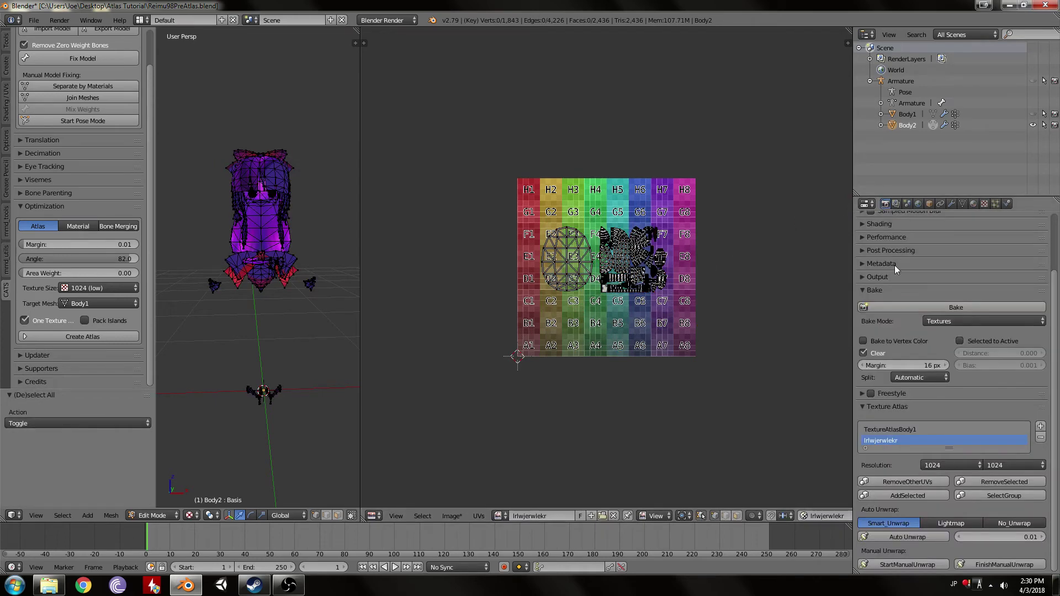
click(917, 306)
scroll(623, 256, up, 2)
key(Tab)
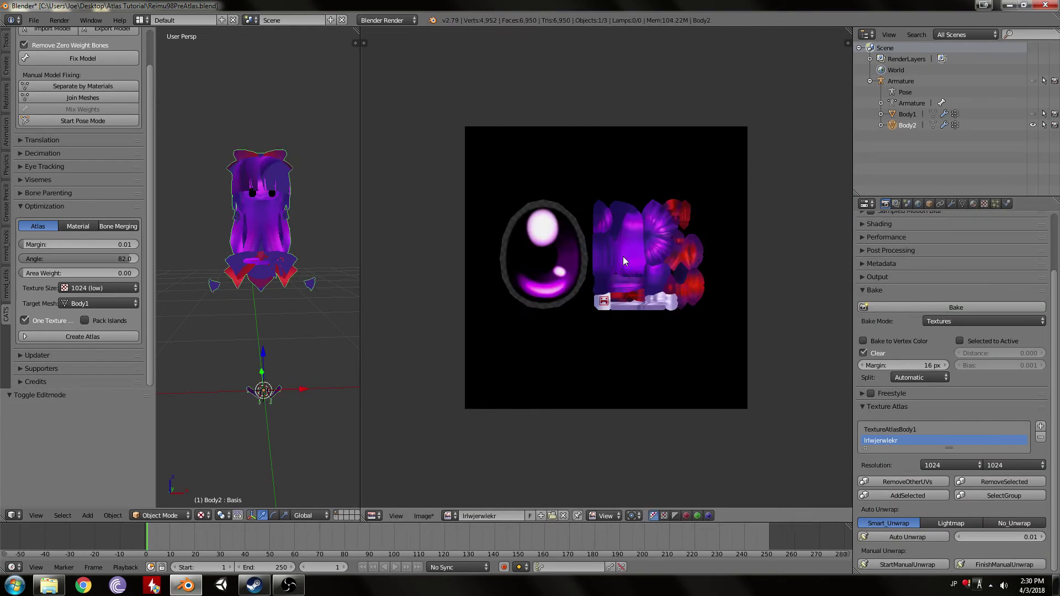
Save Body2's baked atlas as a PNG in Atlas Tutorial, then close the image editor.
key(Tab)
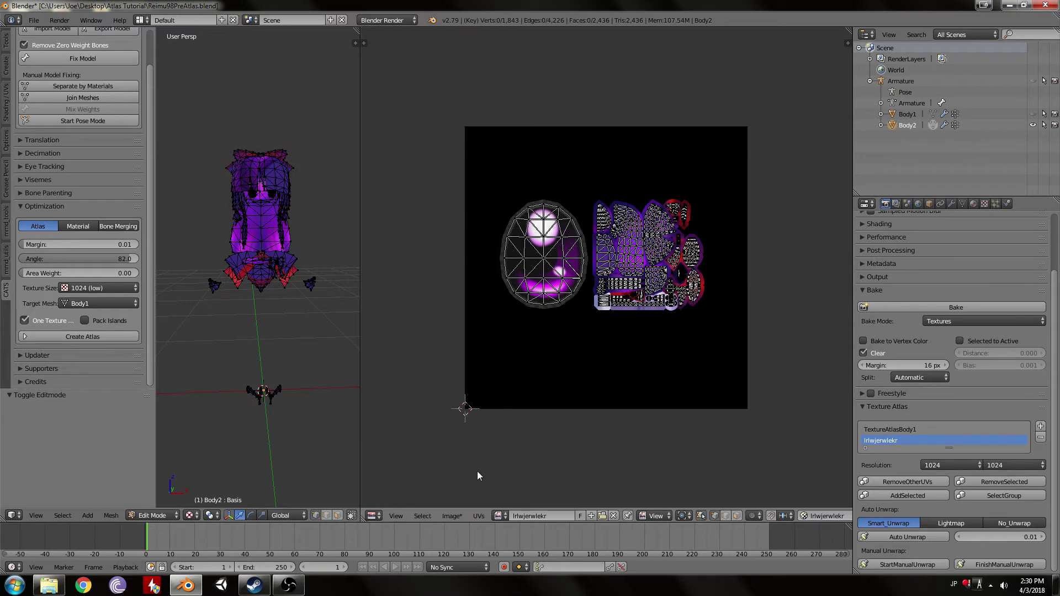
click(451, 515)
click(478, 425)
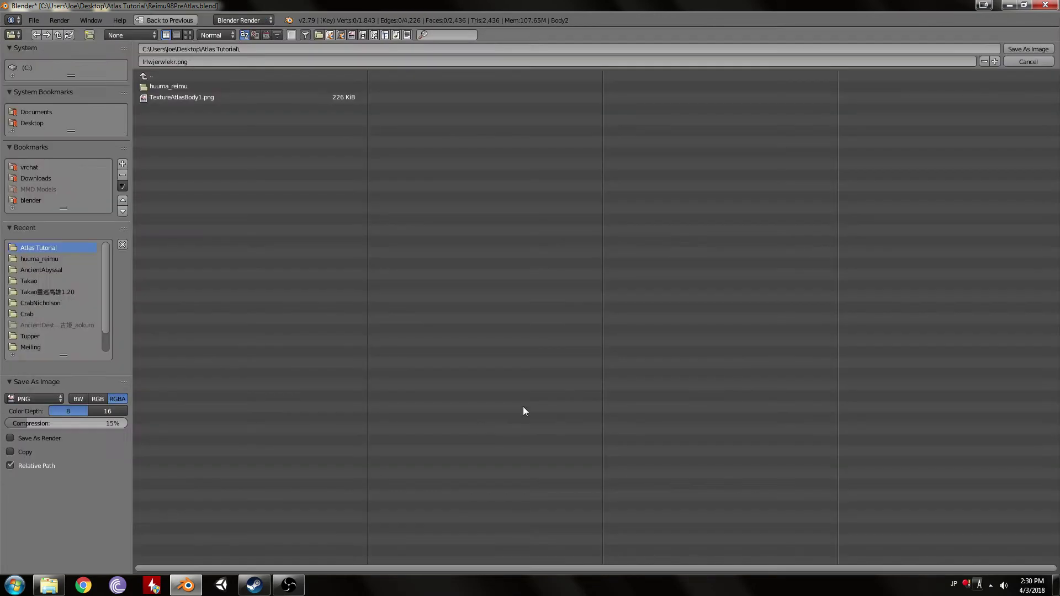
click(1027, 48)
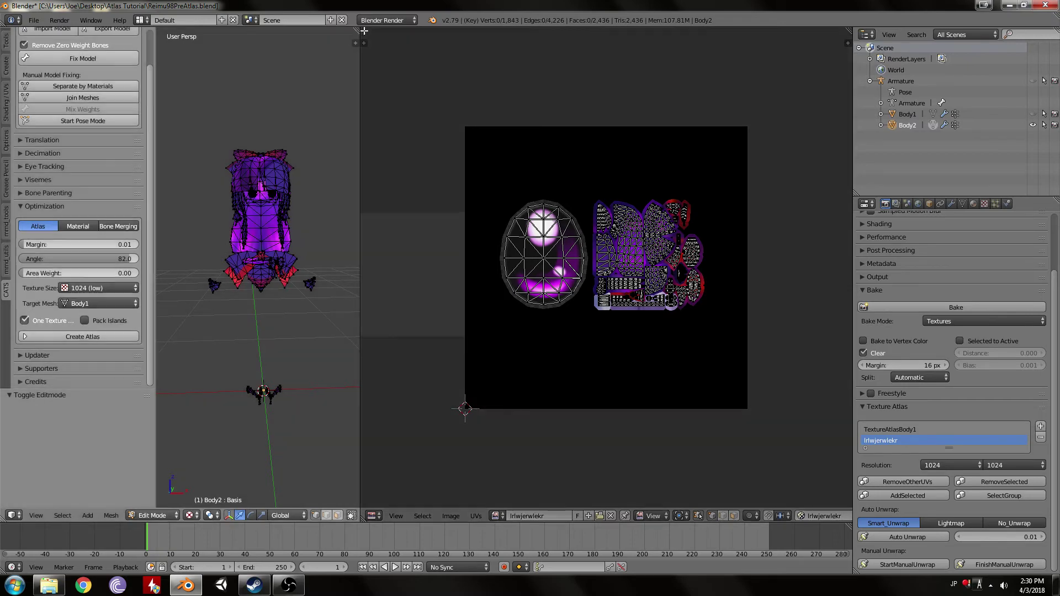
drag(365, 30, 567, 149)
Overwrite the .blend, unhide Body1, and start removing Body2's material slots.
key(ctrl+s)
click(567, 148)
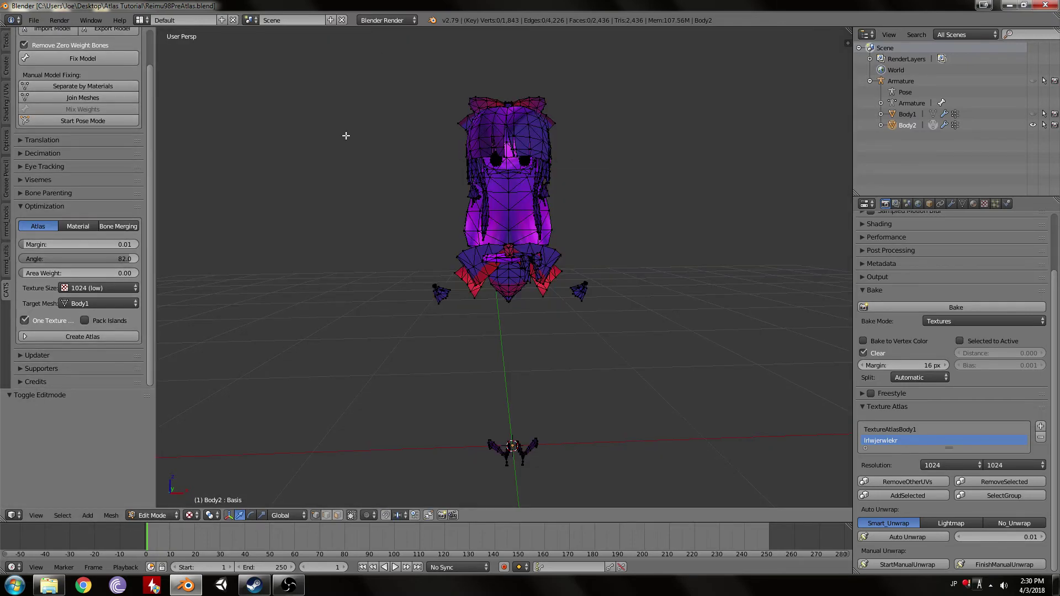
click(1032, 113)
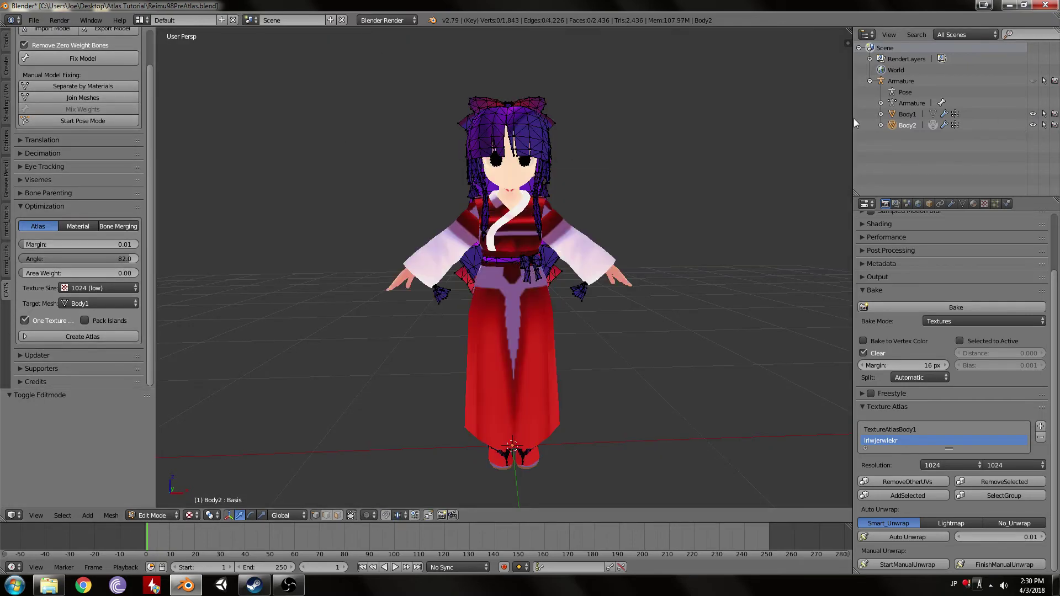
scroll(600, 159, up, 1)
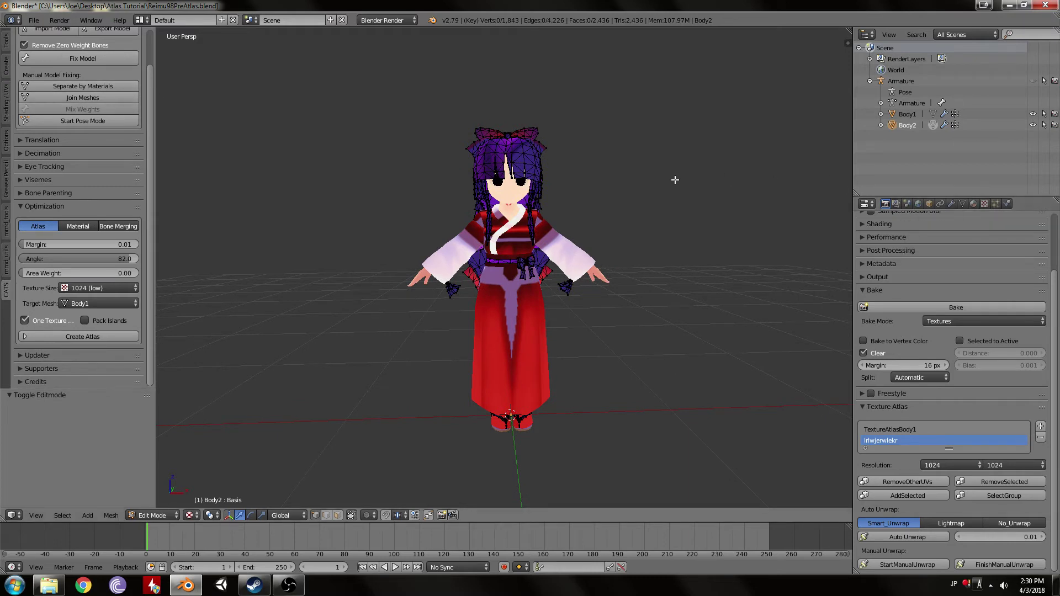
click(972, 205)
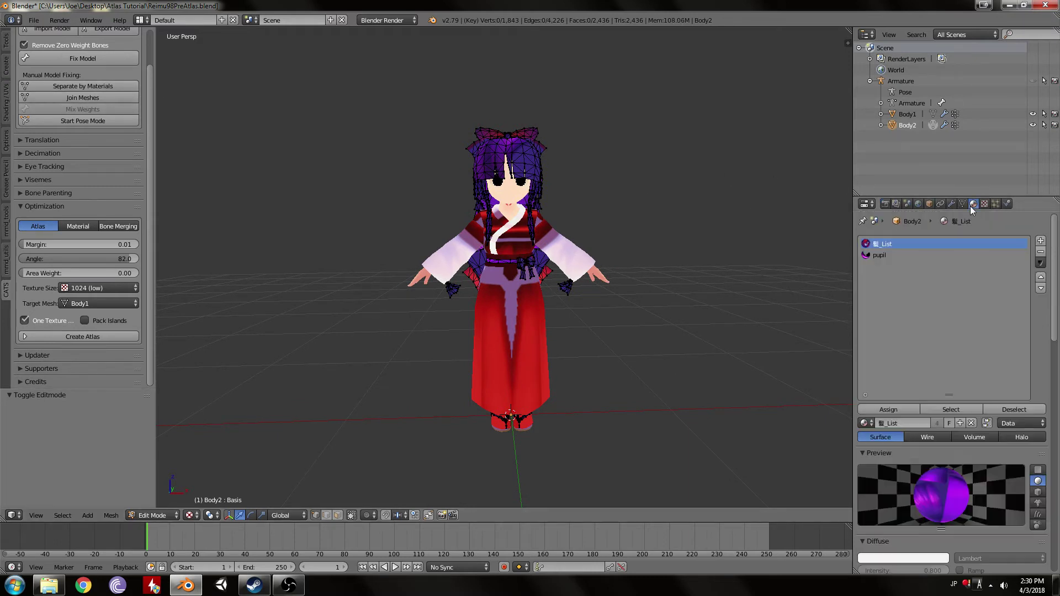
click(1040, 253)
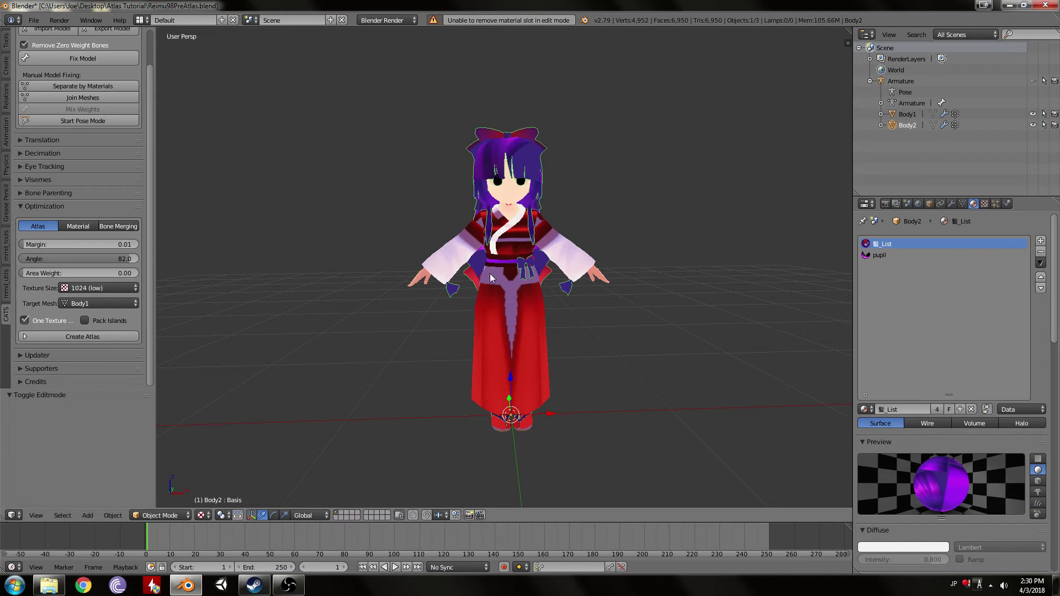
Remove all material slots from Body2 and Body1, then overwrite the .blend file.
click(1038, 253)
click(1038, 253)
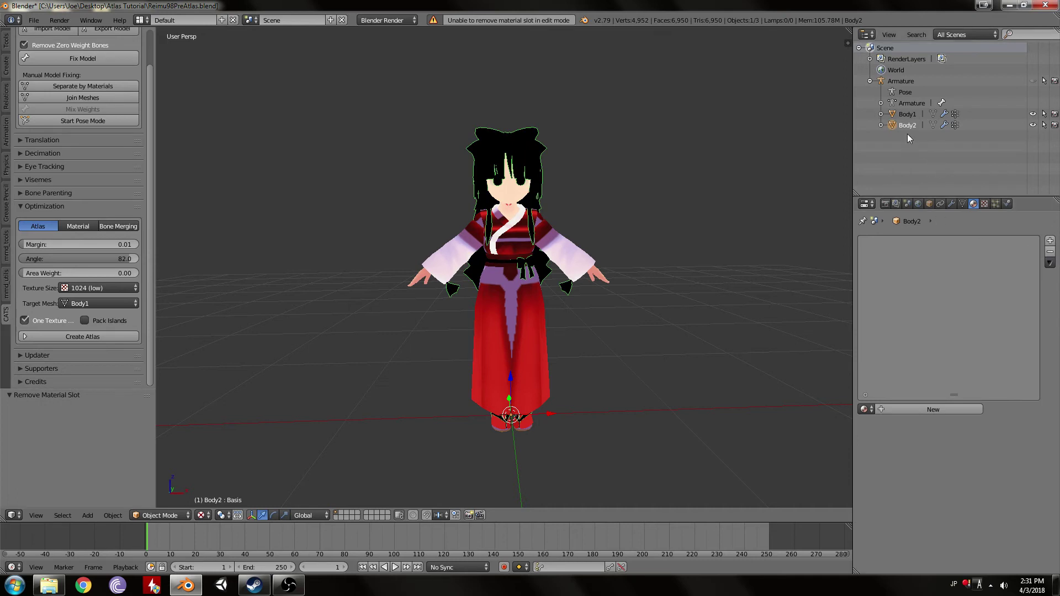
click(907, 115)
click(1040, 252)
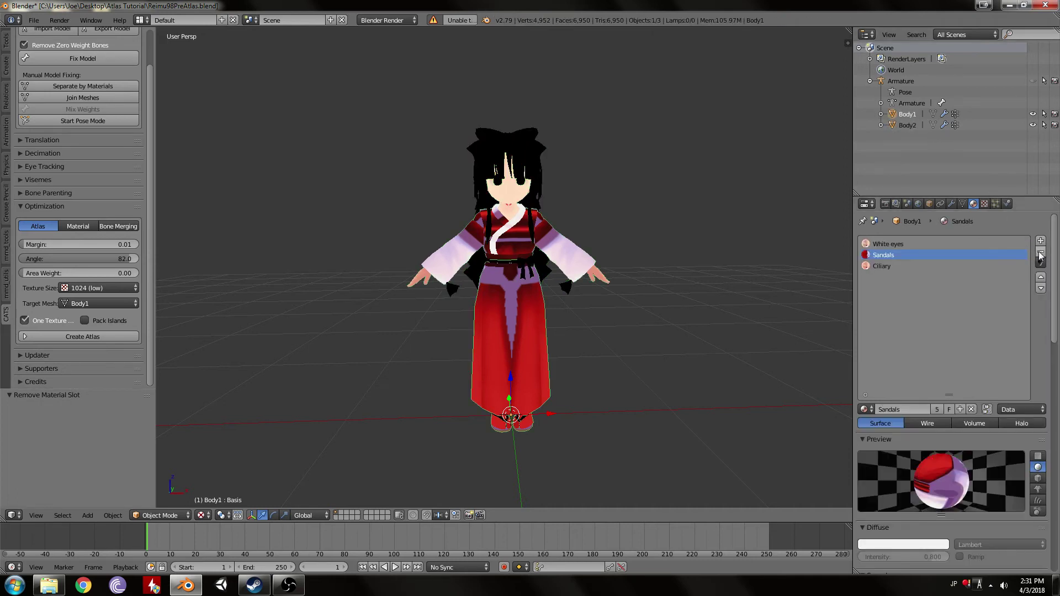
click(1040, 252)
click(1039, 252)
key(ctrl+s)
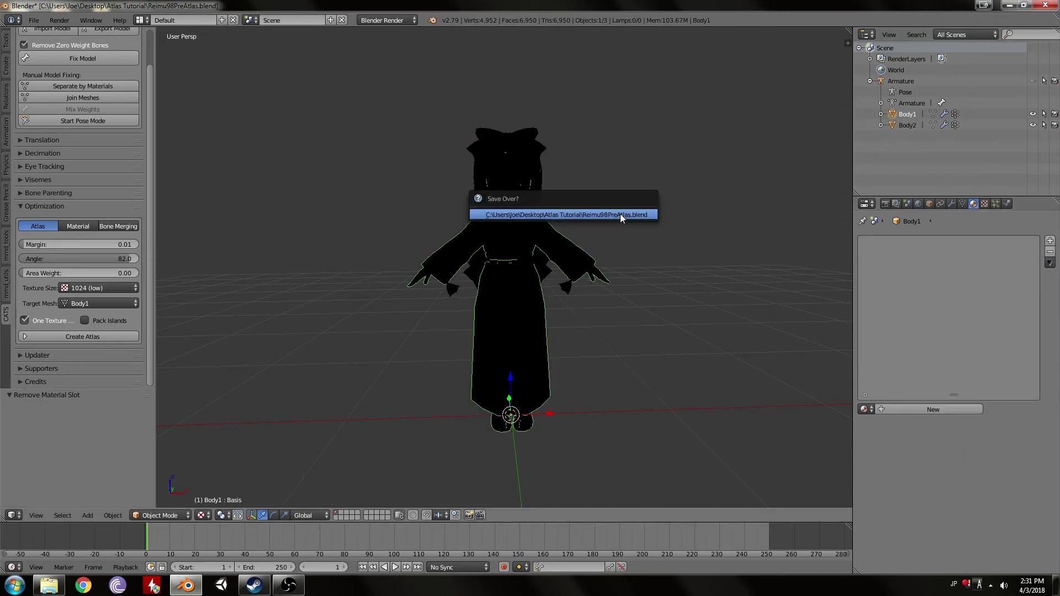
click(621, 215)
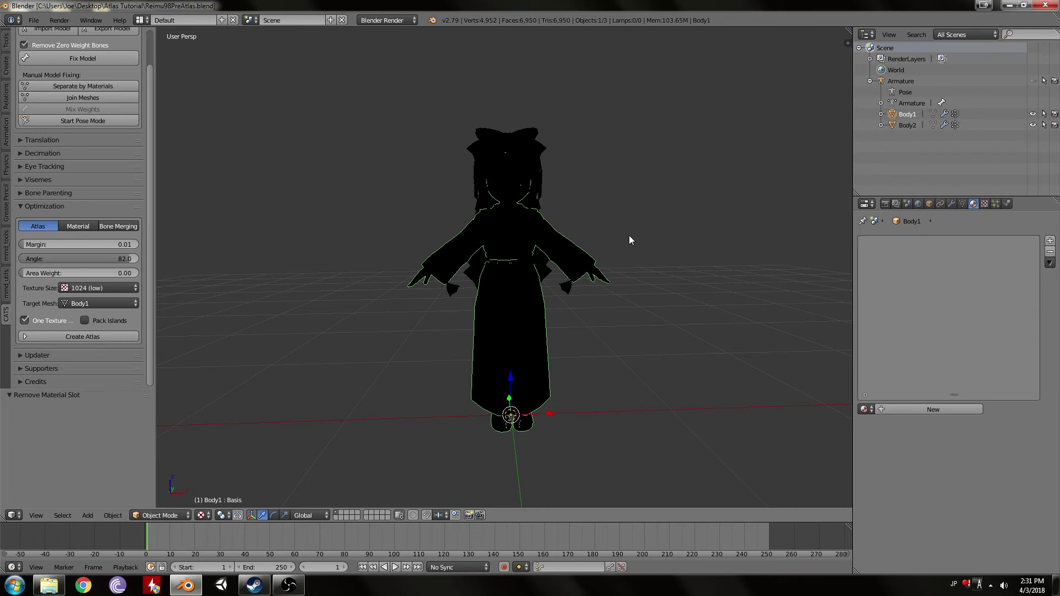
Give Body1 a new material, Material.001.
middle_drag(628, 235, 826, 259)
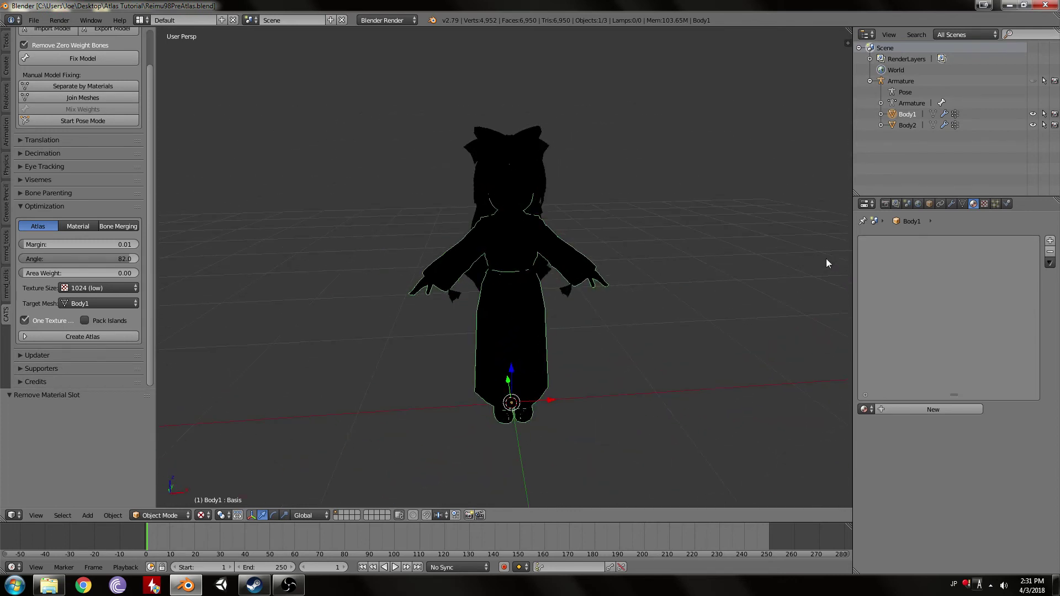
middle_drag(802, 184, 895, 177)
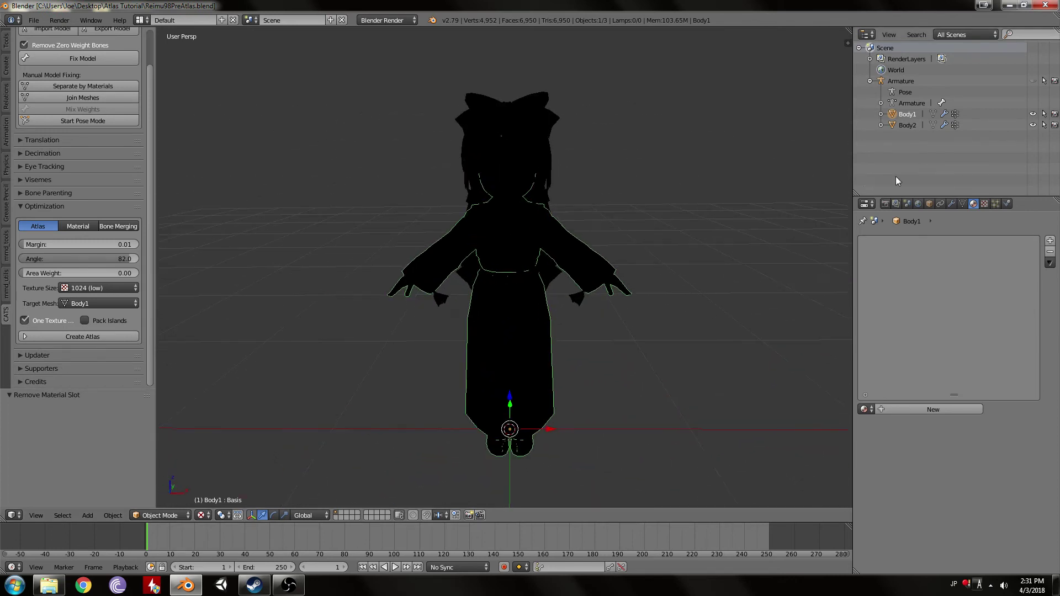
click(931, 408)
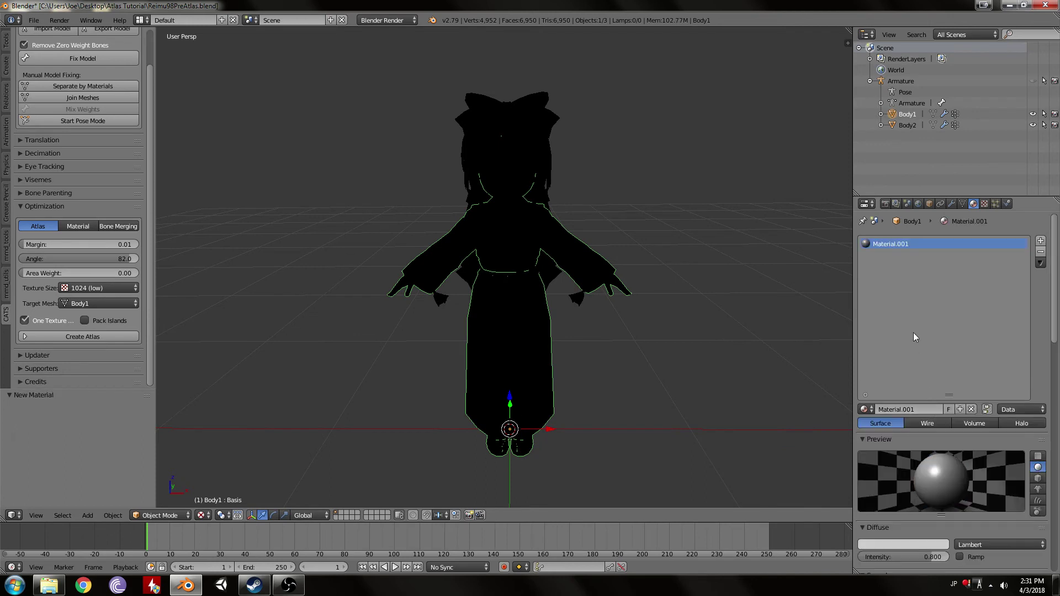
Name the material Body1 and add a new texture named StupidTexture.
double_click(915, 409)
text(Body1)
key(Return)
click(984, 203)
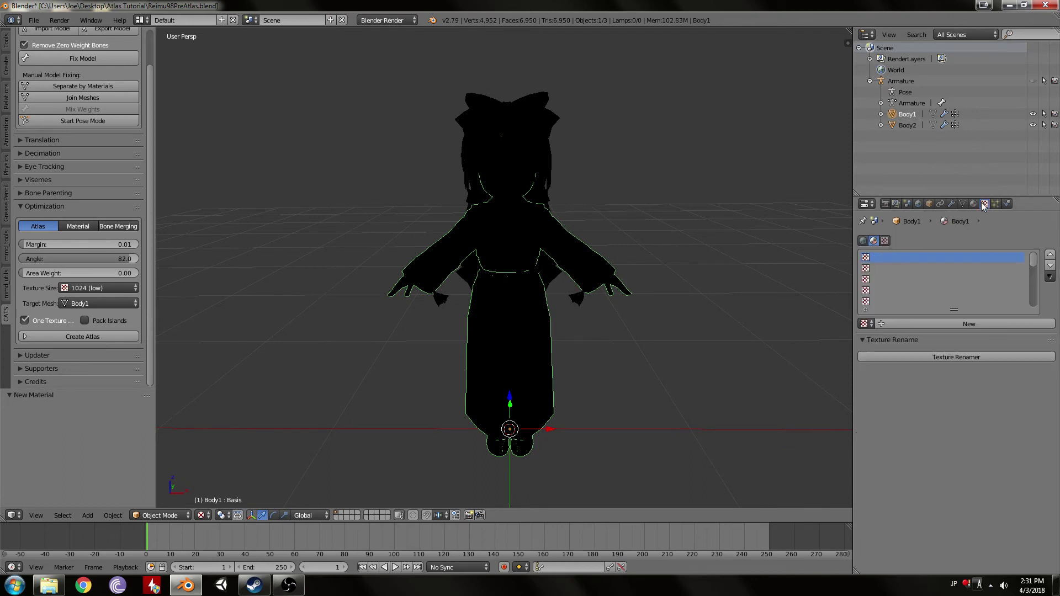
click(927, 324)
double_click(927, 325)
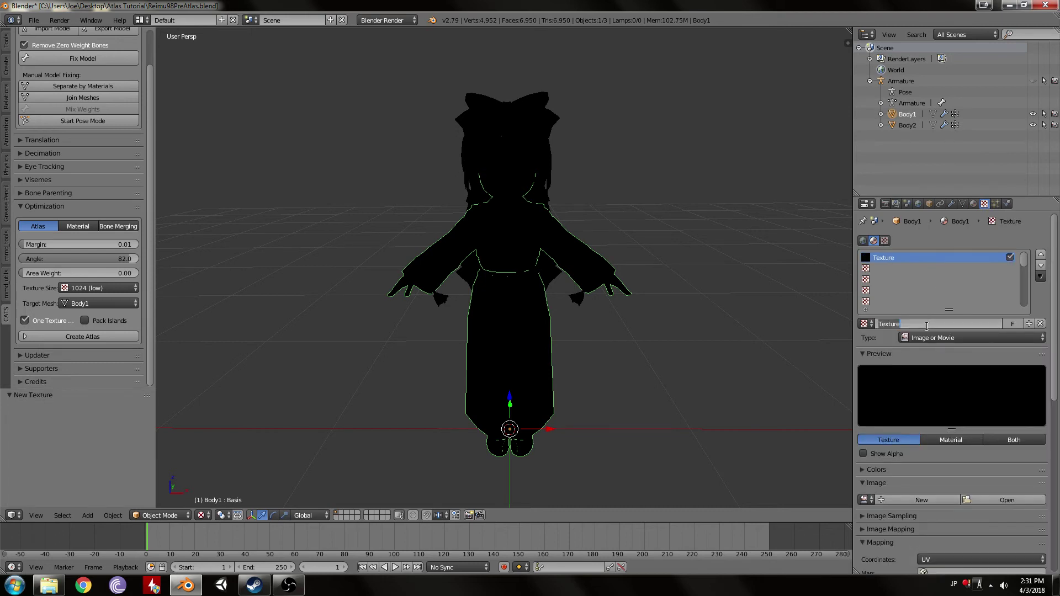
text(StupidTexture)
key(Return)
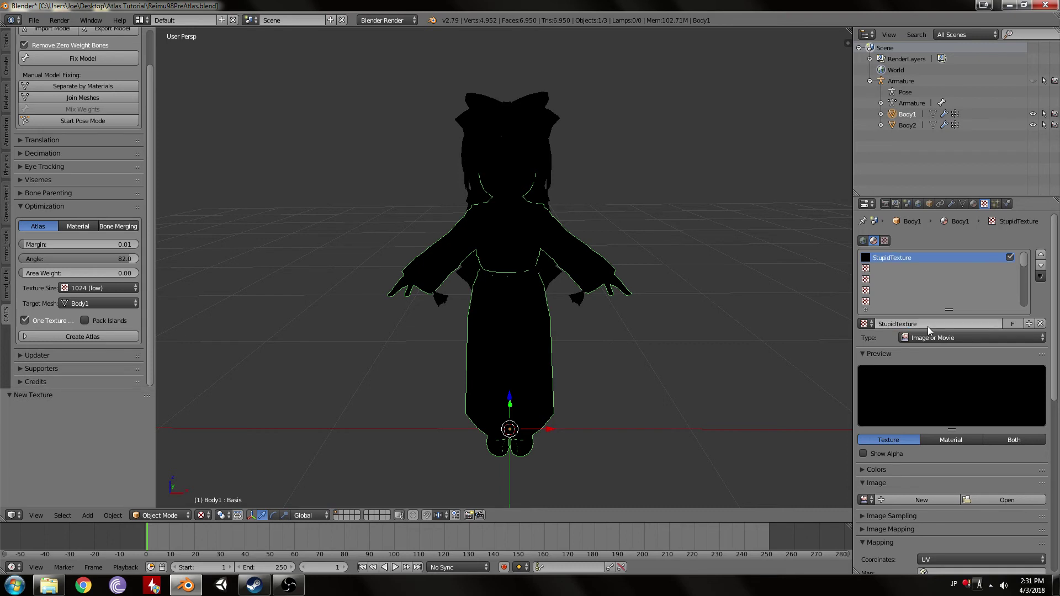
Load TextureAtlasBody1.png as the StupidTexture image.
click(992, 501)
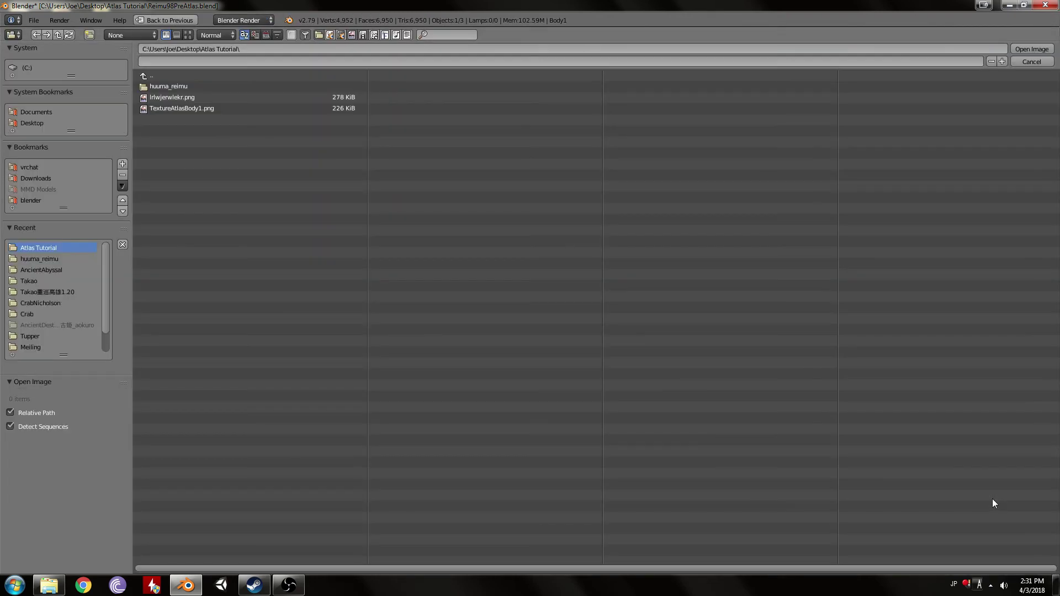
click(197, 108)
click(1031, 49)
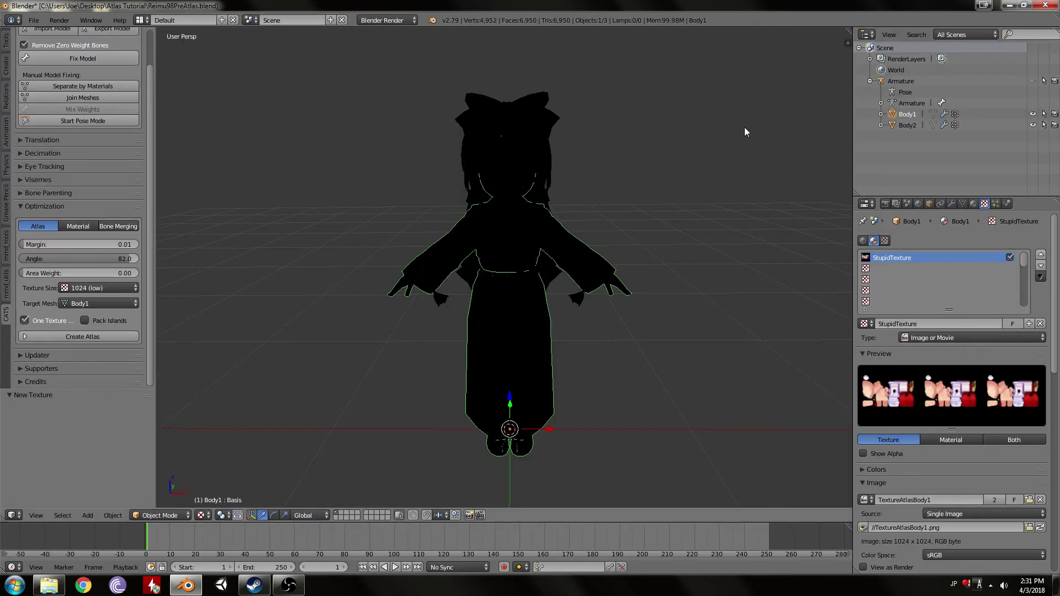
scroll(646, 158, down, 2)
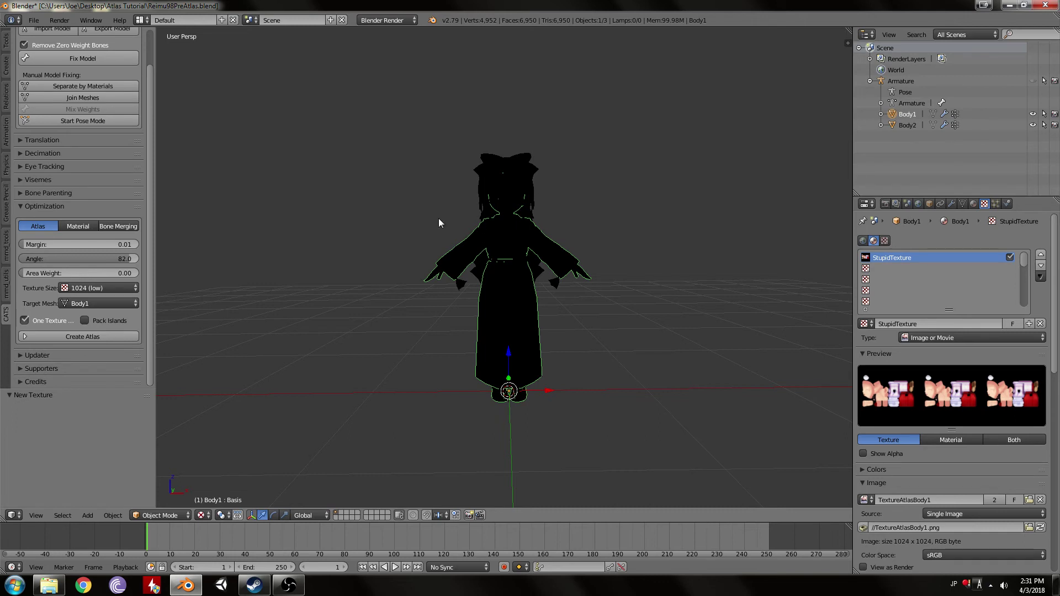
middle_drag(438, 217, 439, 223)
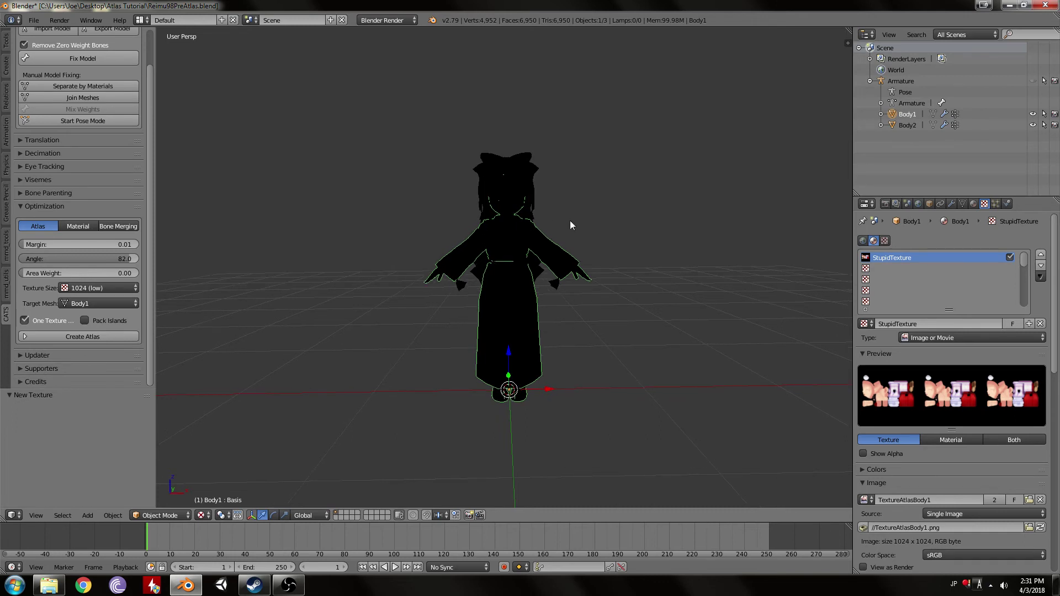
Switch the viewport to MMD Shadeless shading and orbit to check the textured model.
key(n)
scroll(807, 99, down, 10)
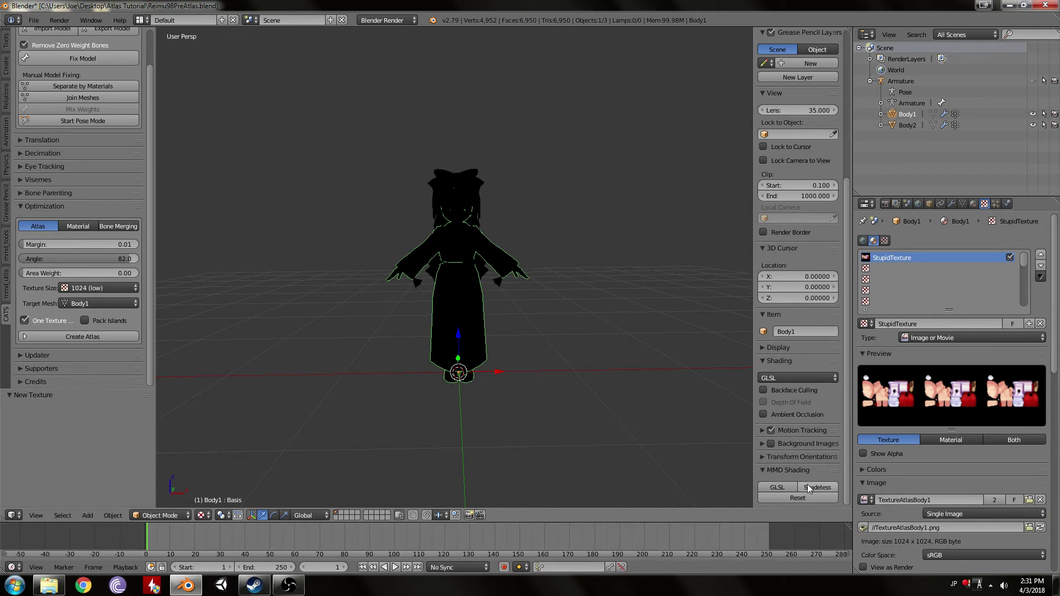
click(807, 487)
scroll(535, 233, up, 5)
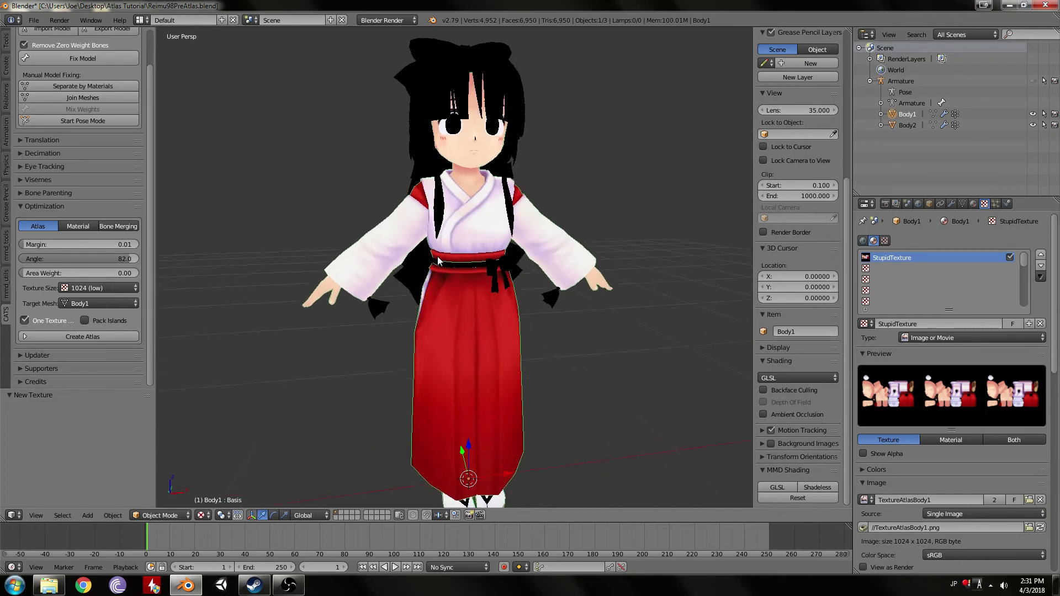
mouse_move(438, 262)
middle_down()
mouse_move(558, 250)
mouse_move(412, 234)
mouse_move(349, 258)
mouse_move(431, 260)
middle_up()
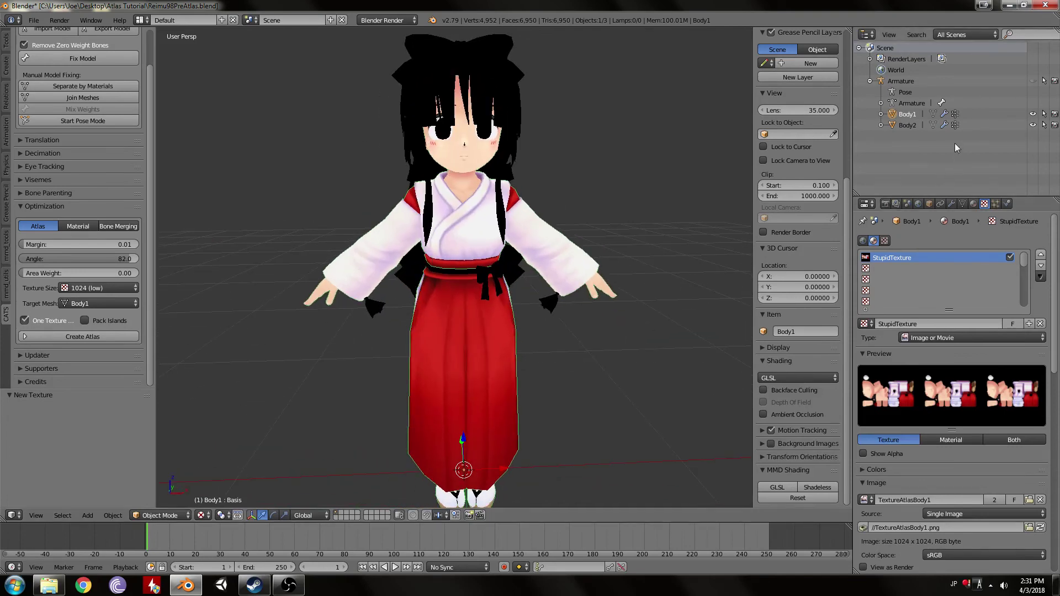
Select Body2, unlink an accidentally added world texture, and create a new material.
click(908, 127)
click(920, 323)
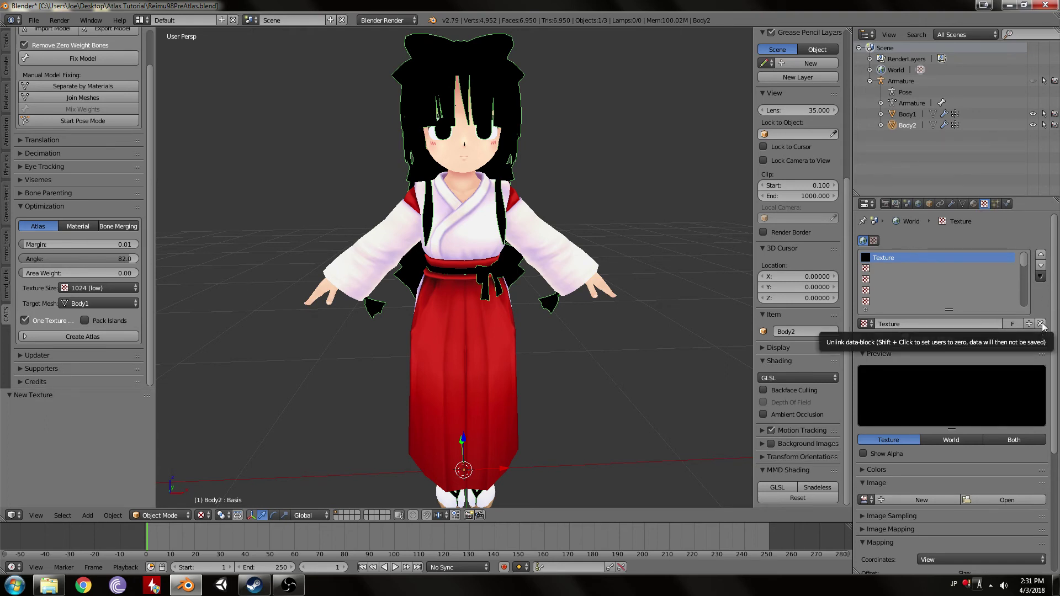
click(1041, 324)
click(974, 203)
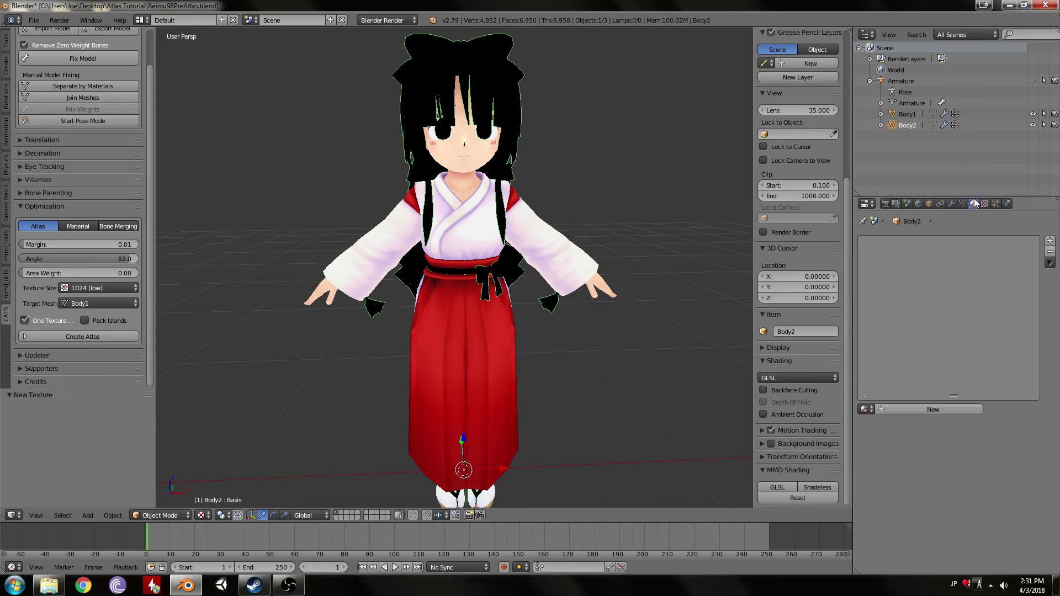
click(914, 407)
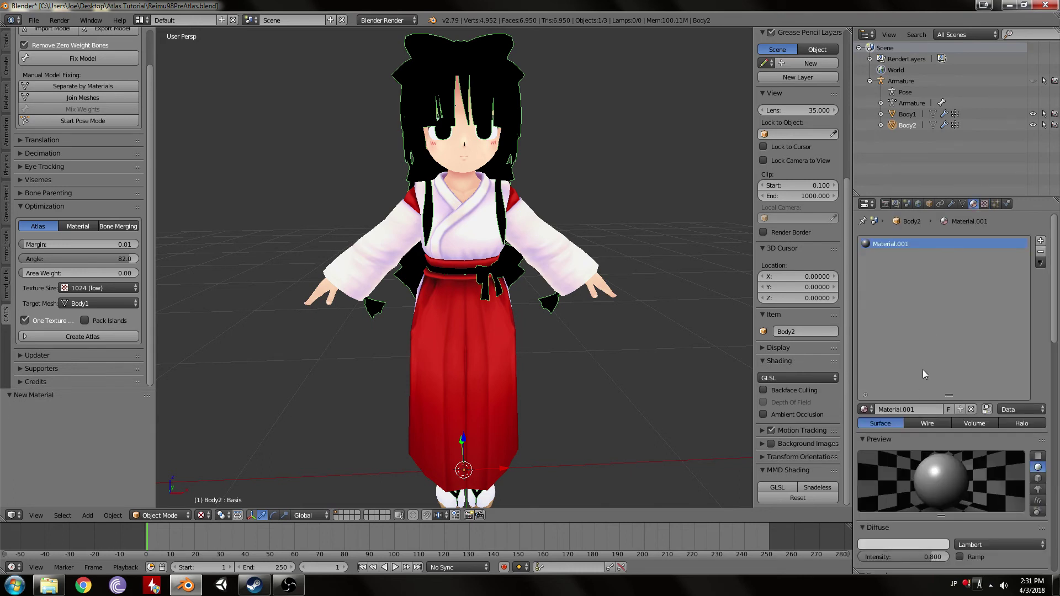
Add a texture to Body2's material using the image lrlwjerwlekr.png.
click(986, 203)
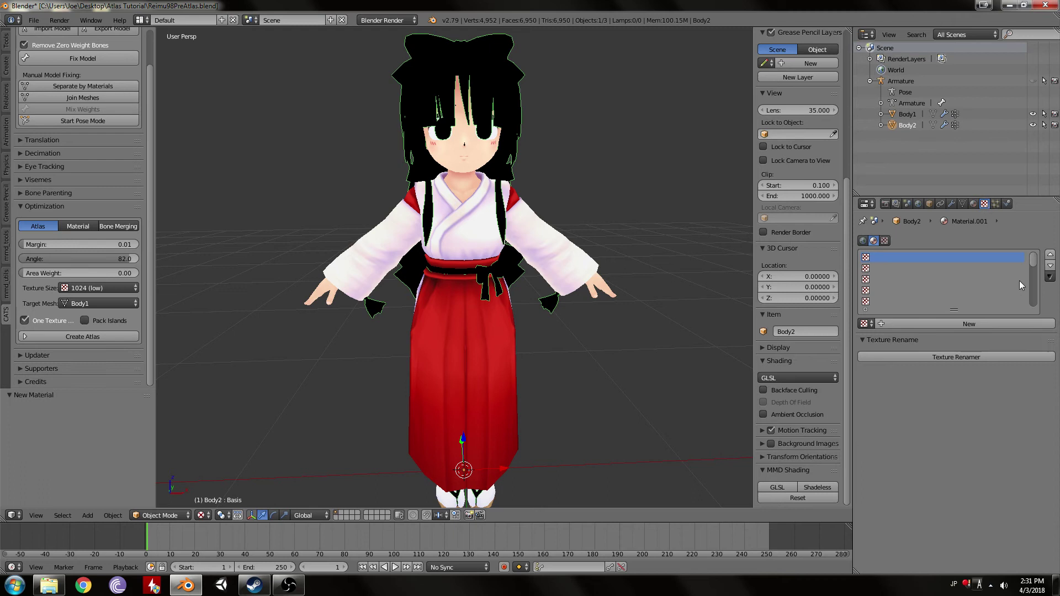
click(963, 326)
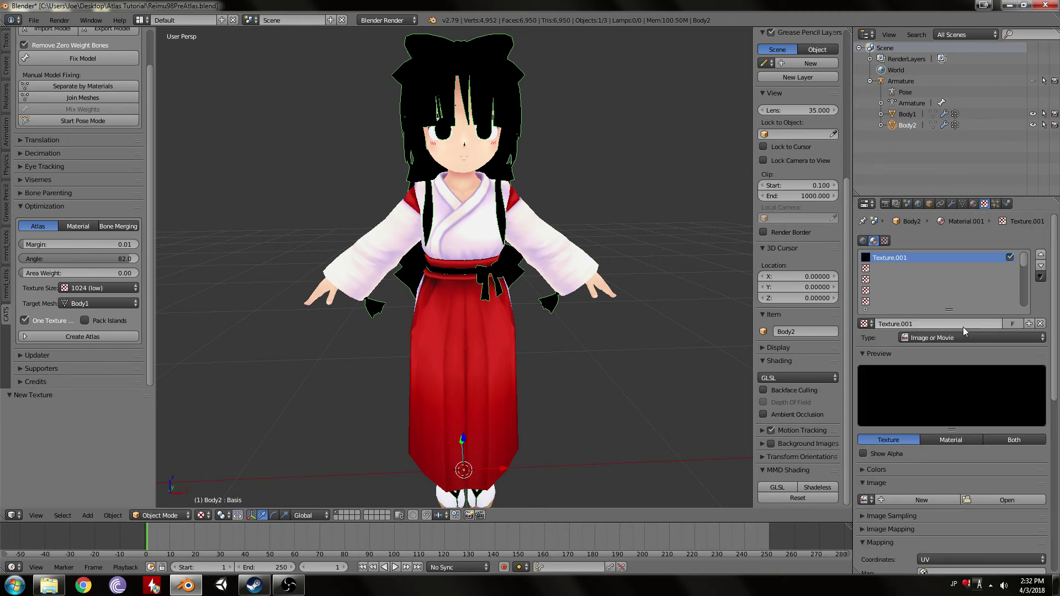
click(1005, 500)
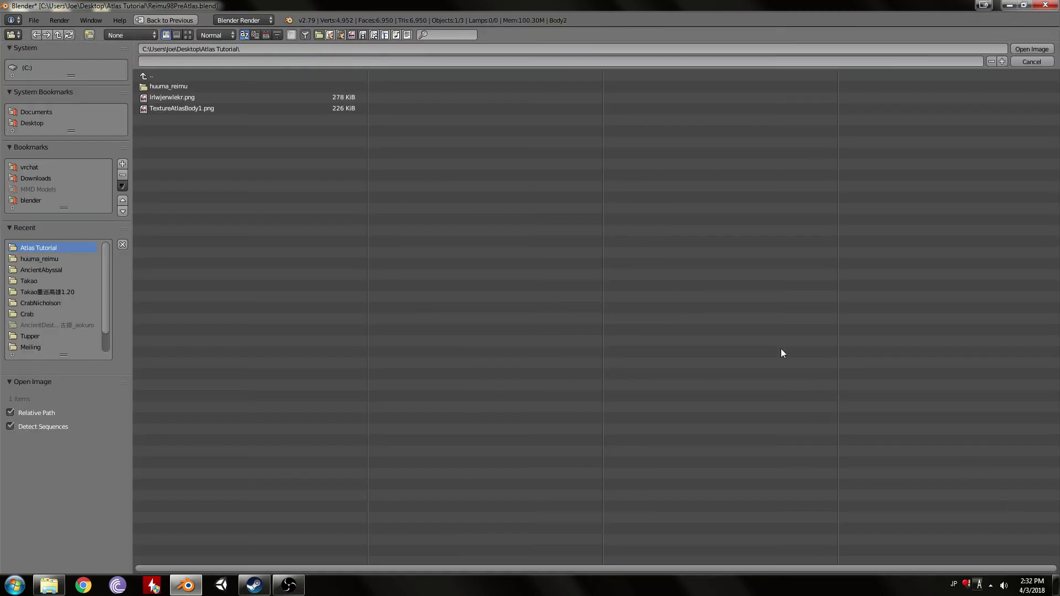
click(170, 99)
click(1030, 49)
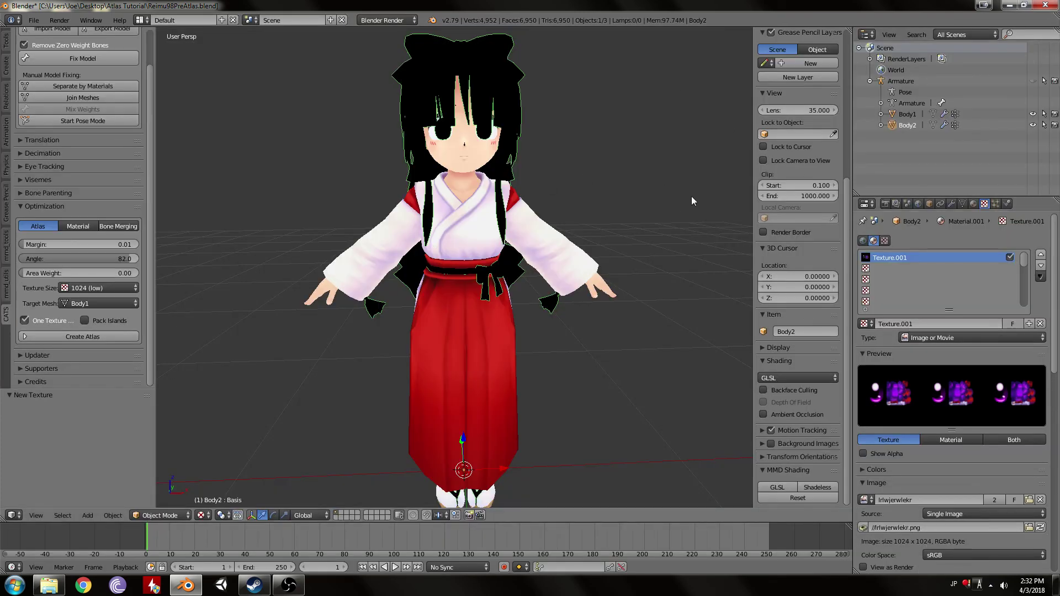
Display the model shadeless and orbit to a raised three-quarter view.
scroll(691, 197, down, 4)
scroll(717, 276, up, 3)
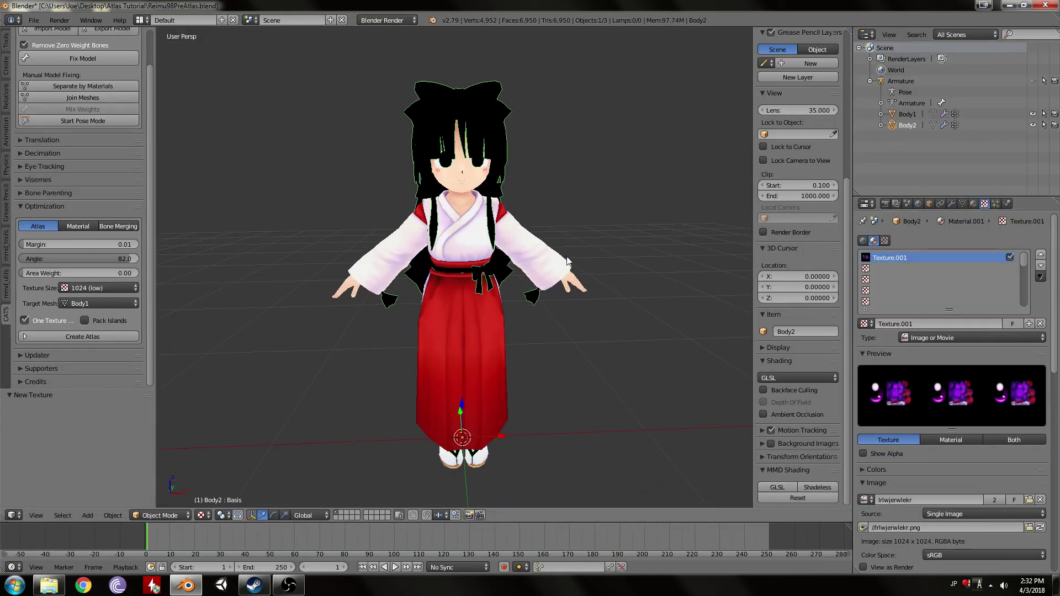
click(816, 488)
middle_drag(518, 237, 497, 218)
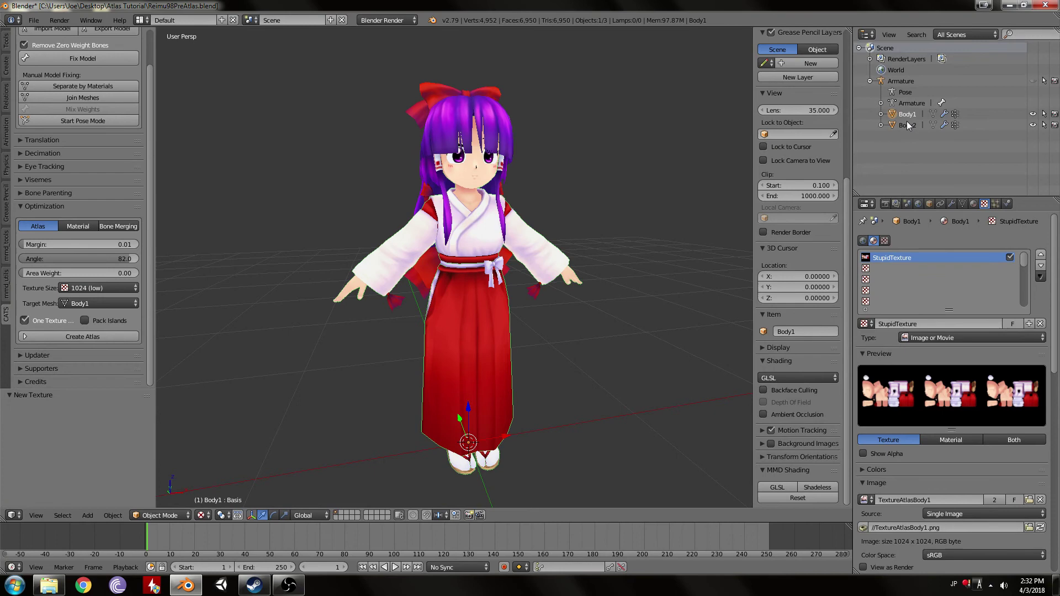
Save the blend file, try joining the body meshes, then undo the join.
key(ctrl+s)
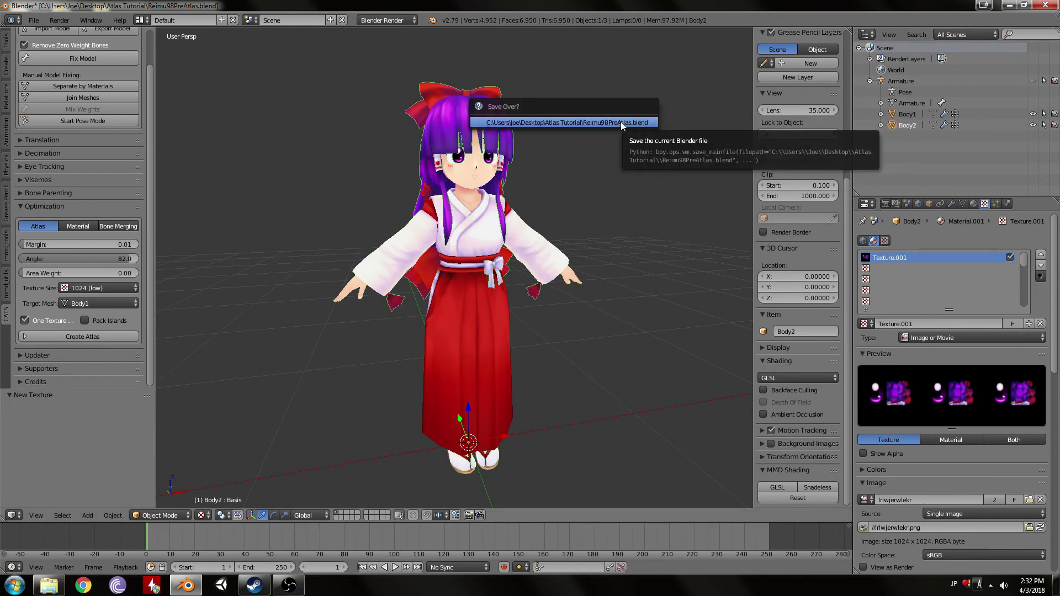
click(621, 123)
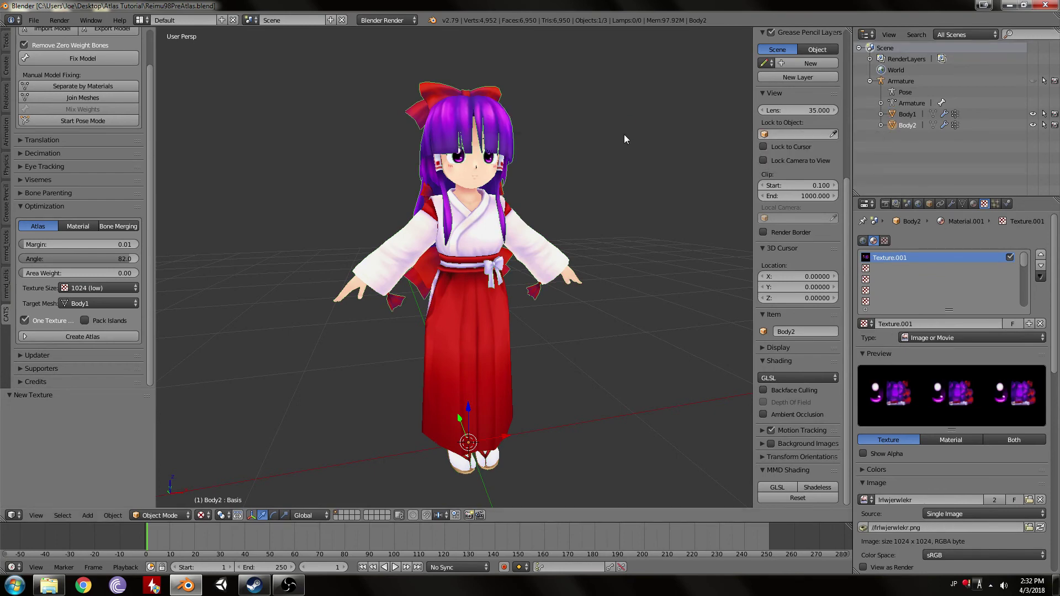
middle_drag(625, 137, 570, 159)
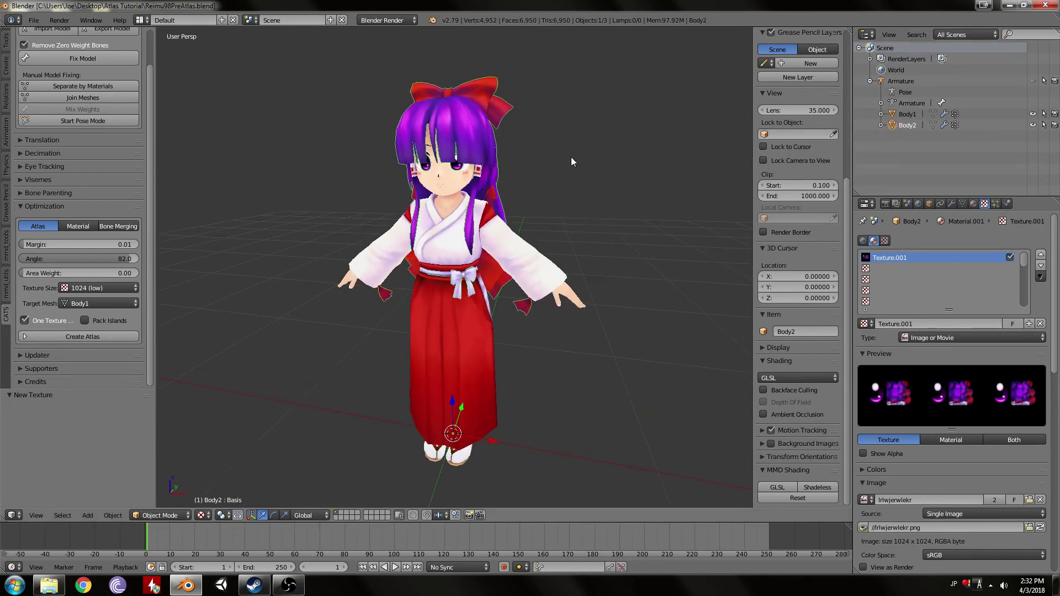
click(71, 98)
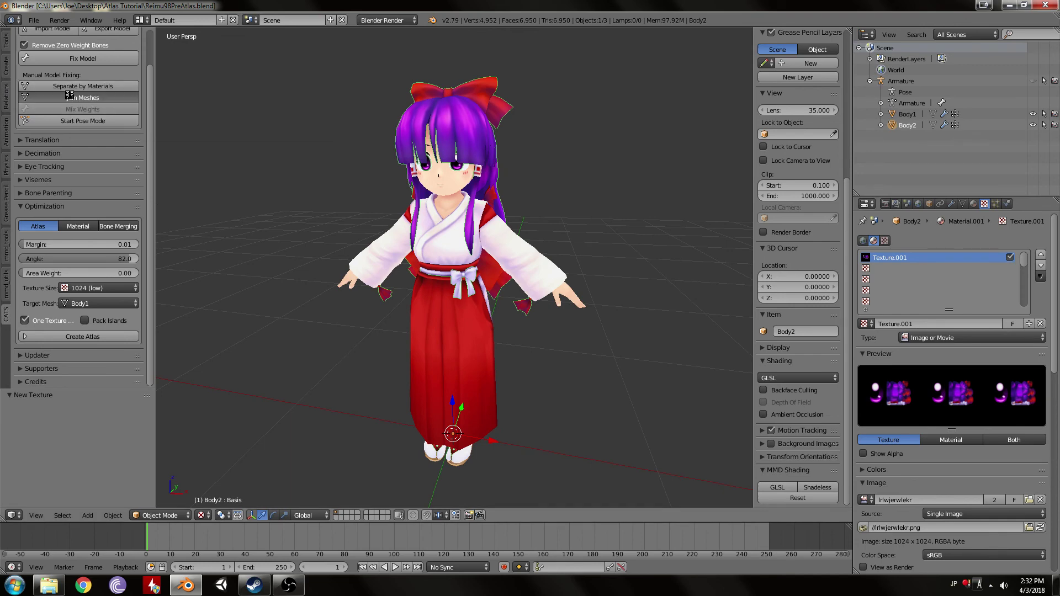
middle_drag(505, 190, 382, 201)
key(ctrl+z)
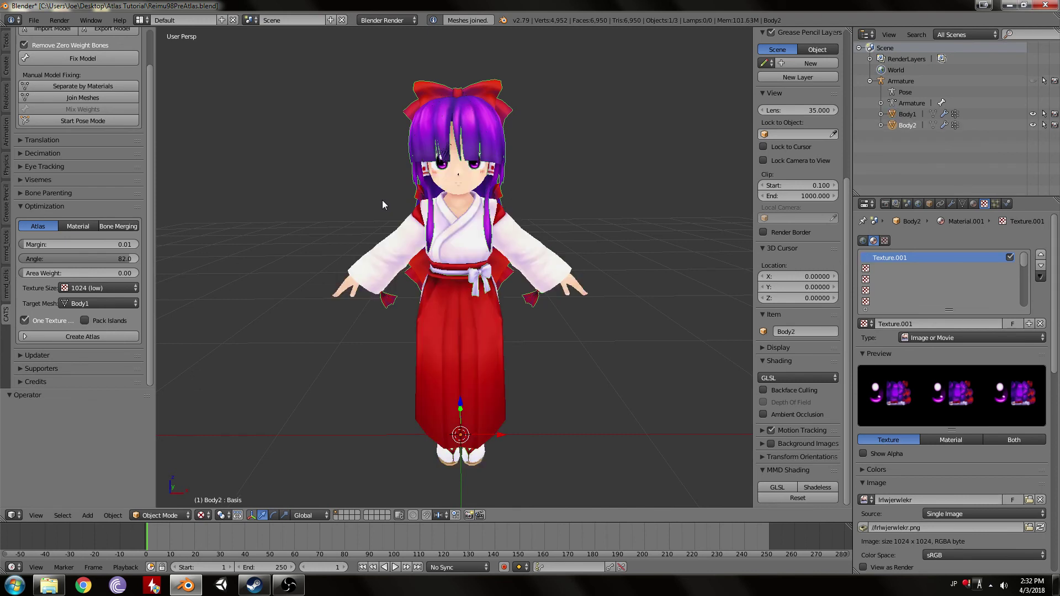
Remove Body1's old UVMap and rename its atlas UV map to UVMap.
click(907, 114)
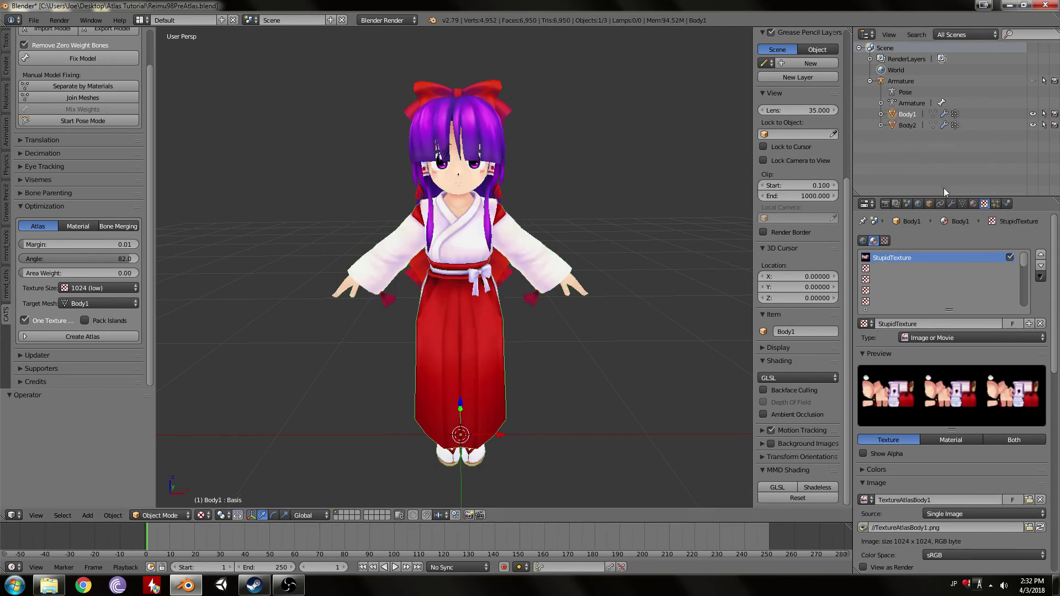
click(961, 204)
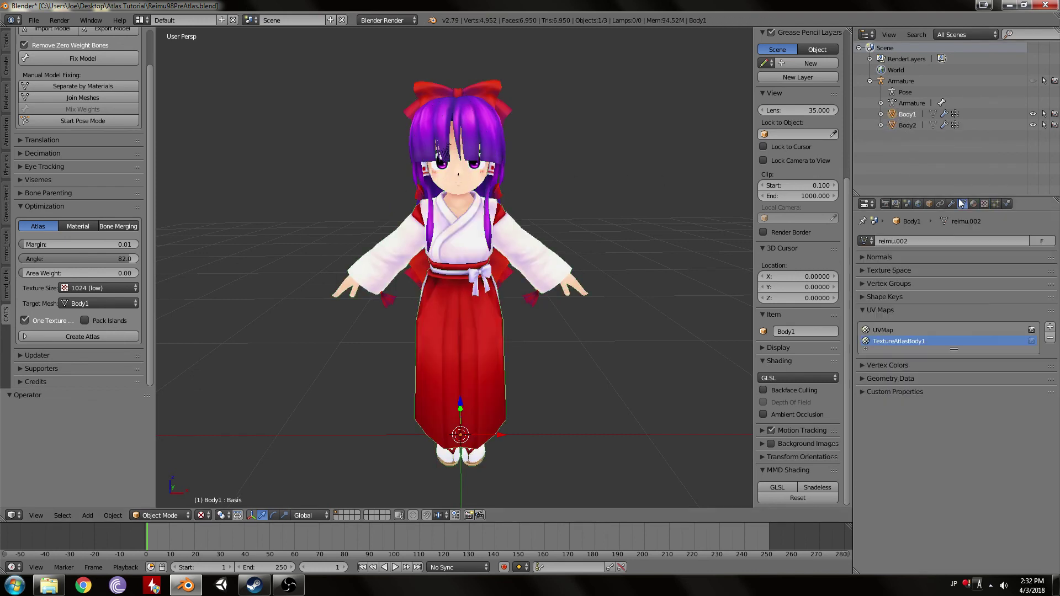
click(959, 327)
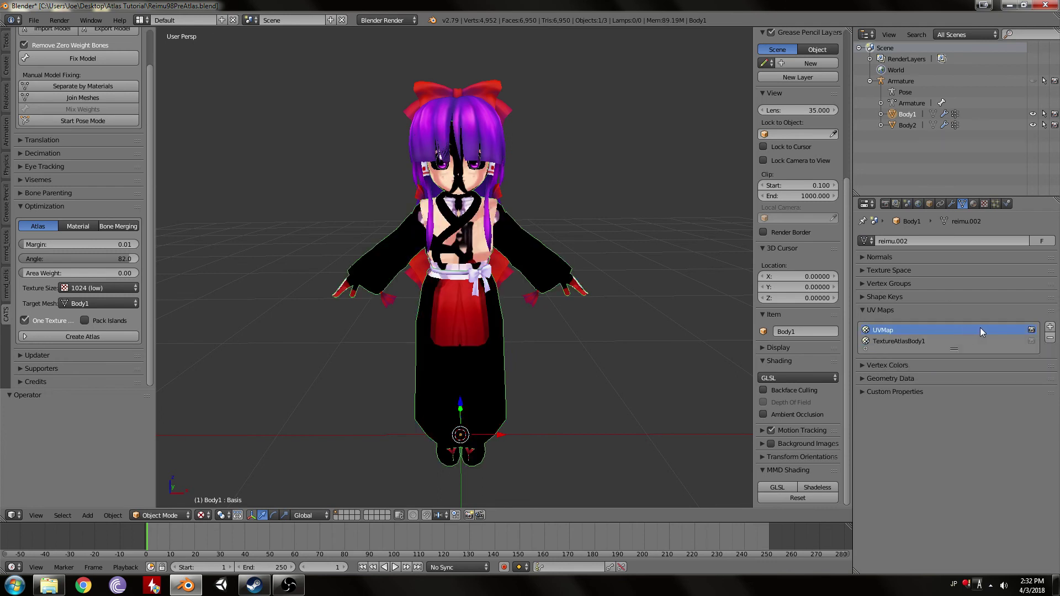
click(1050, 338)
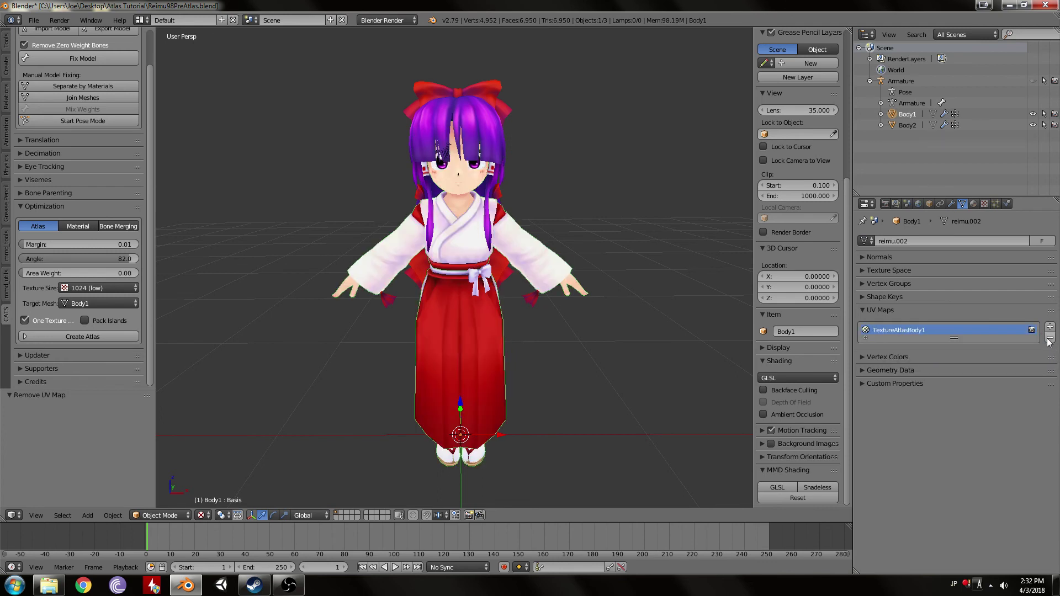
double_click(894, 330)
text(UV)
key(Return)
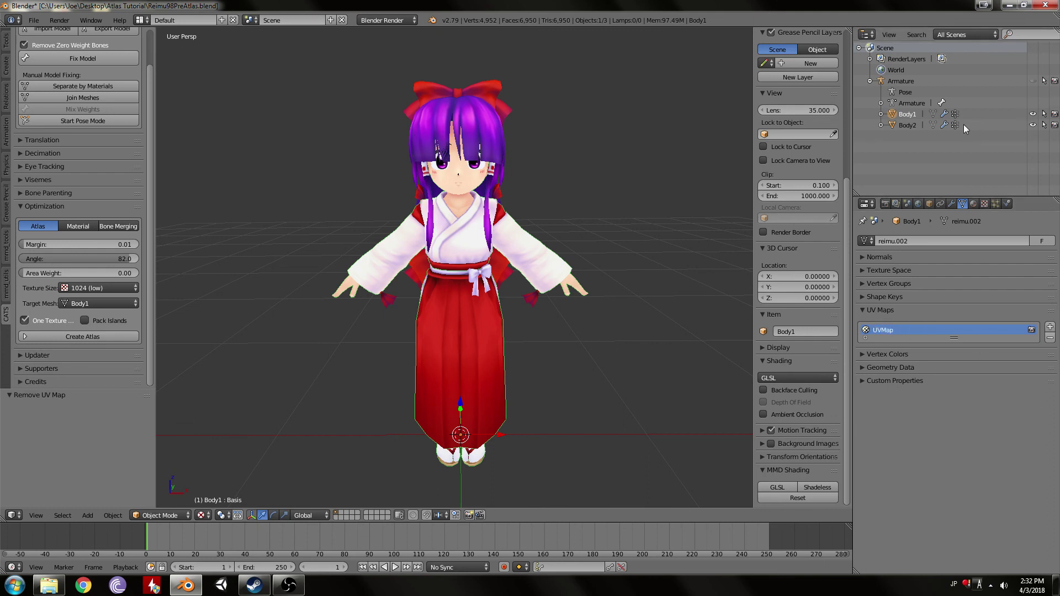
Remove Body2's old UVMap, rename its atlas map to UVMap, and save the file.
click(907, 125)
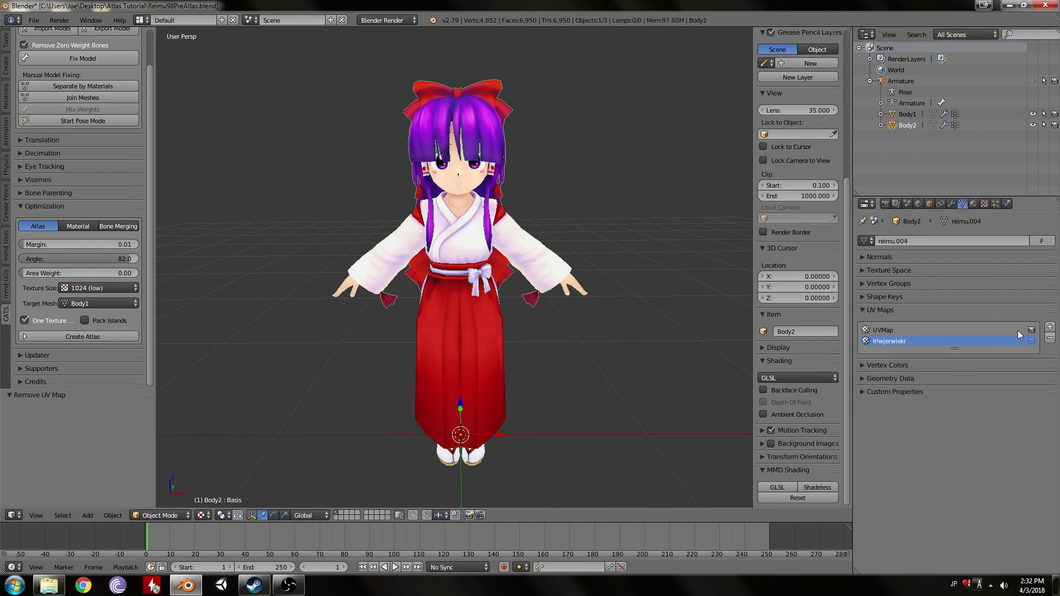
click(1049, 338)
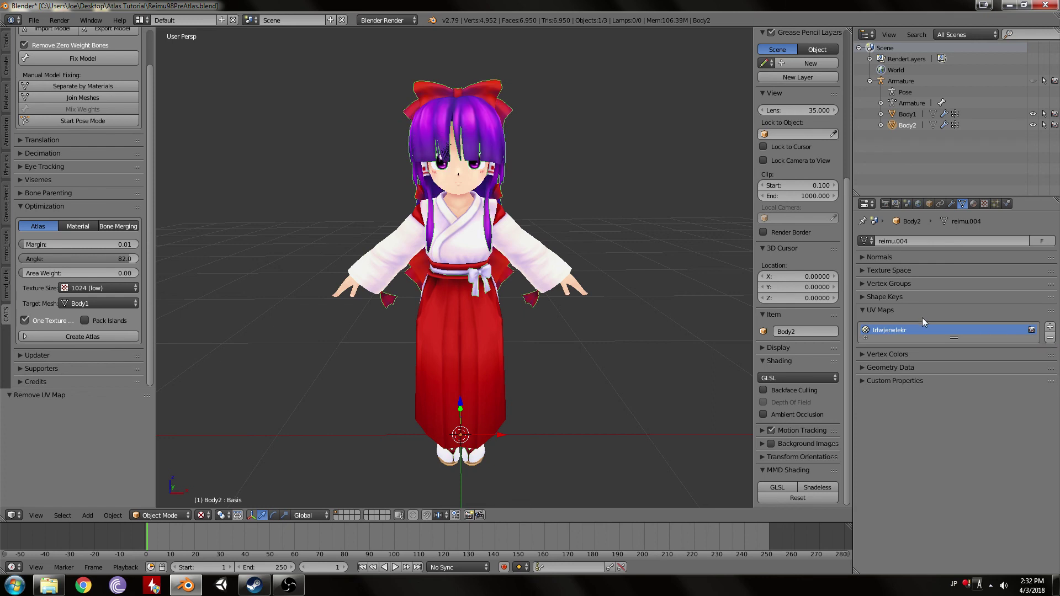
double_click(894, 330)
text(UV)
key(Return)
key(ctrl+s)
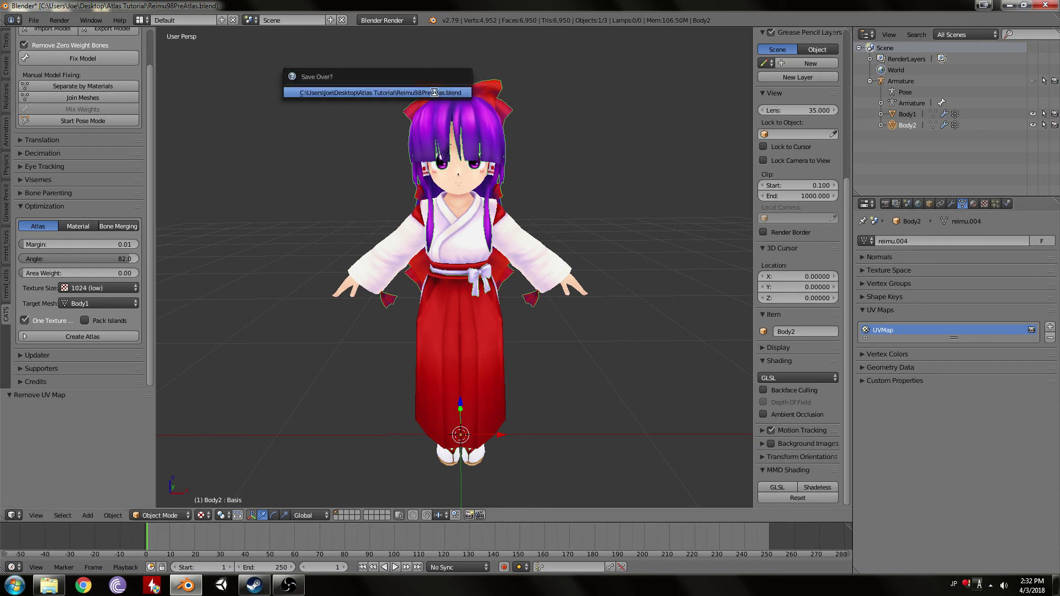
click(433, 92)
Join Body1 and Body2 into one mesh, save, and review its Body1 and Material.001 materials.
click(83, 97)
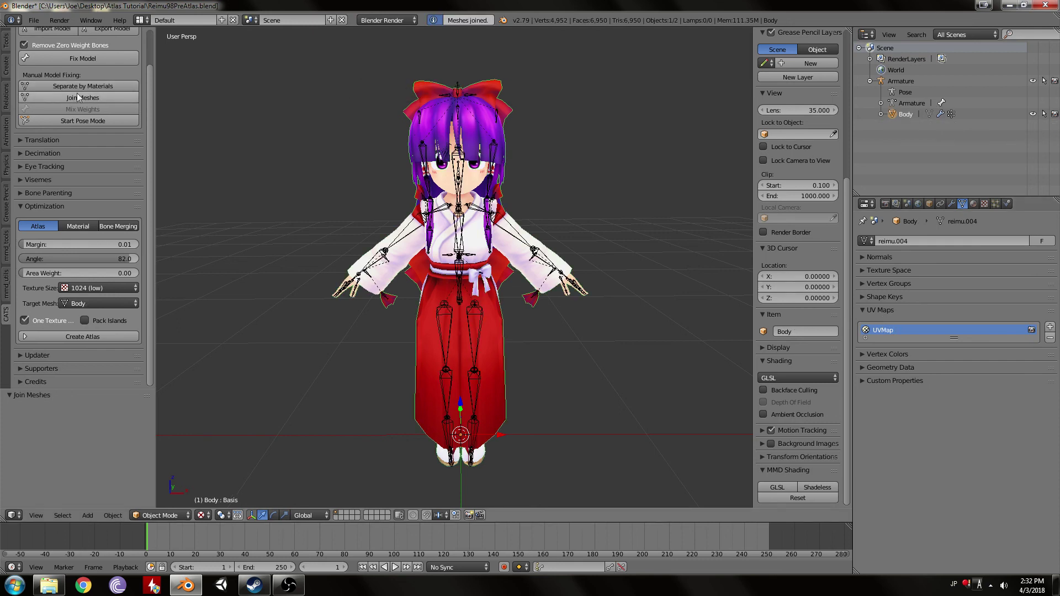
key(ctrl+s)
click(574, 144)
scroll(518, 214, down, 2)
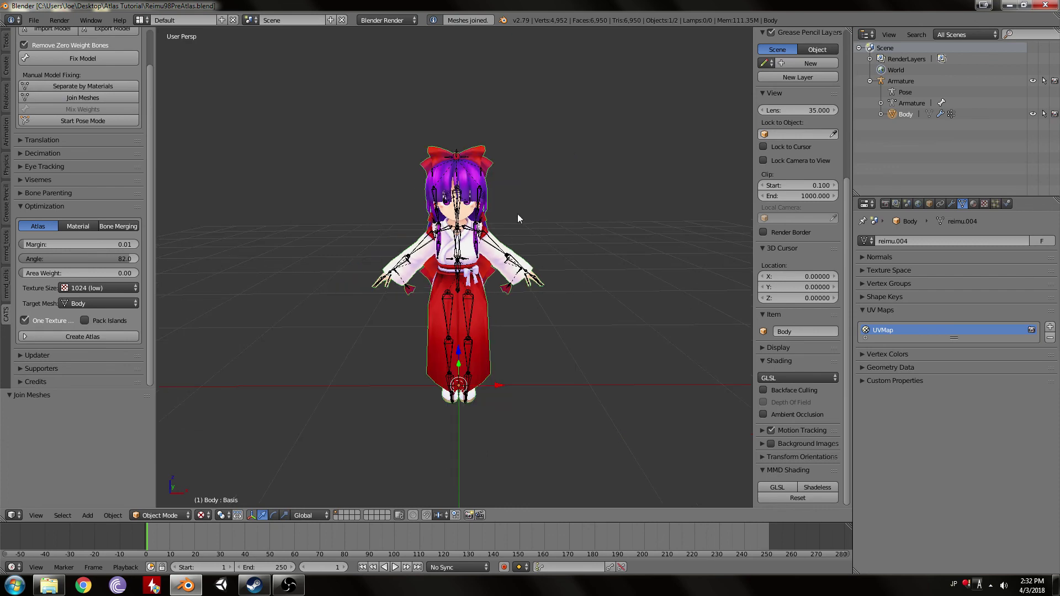
click(973, 204)
click(922, 256)
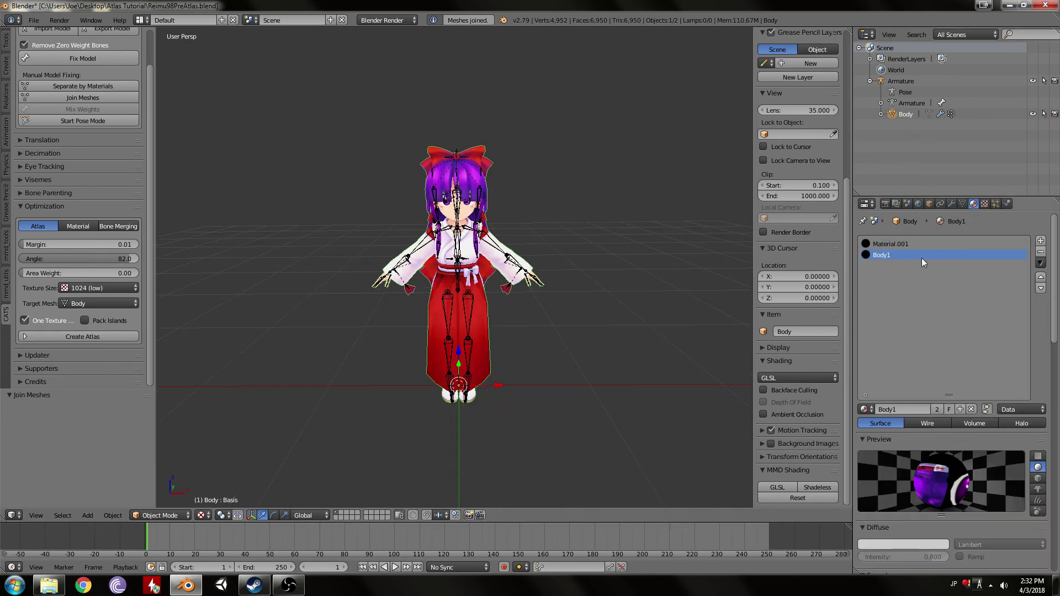
click(929, 248)
click(923, 254)
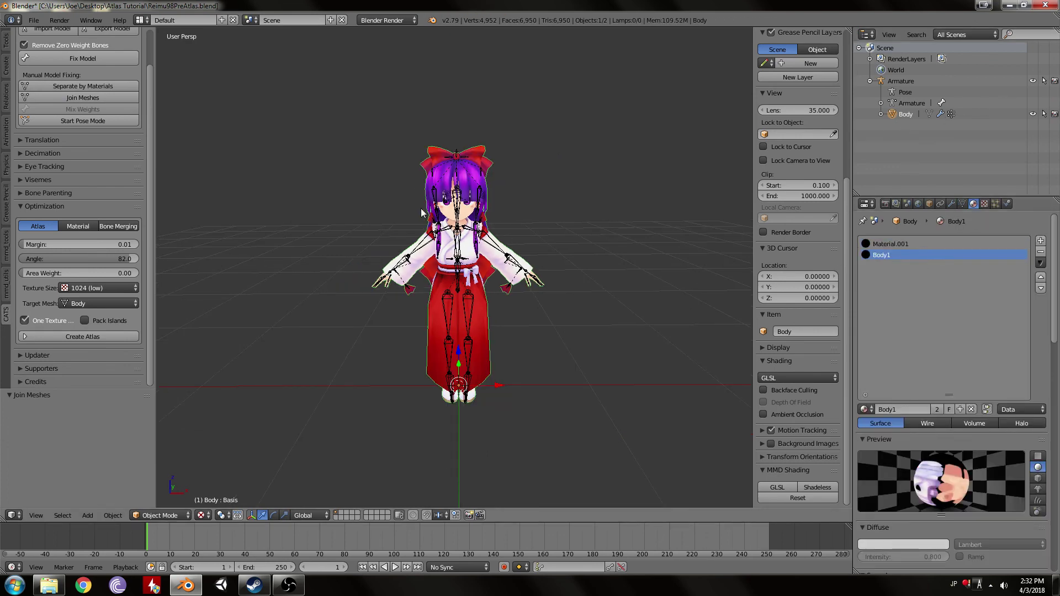
Expand and collapse the CATS eye tracking and visemes panels.
scroll(421, 207, up, 2)
scroll(155, 98, up, 2)
scroll(172, 159, down, 1)
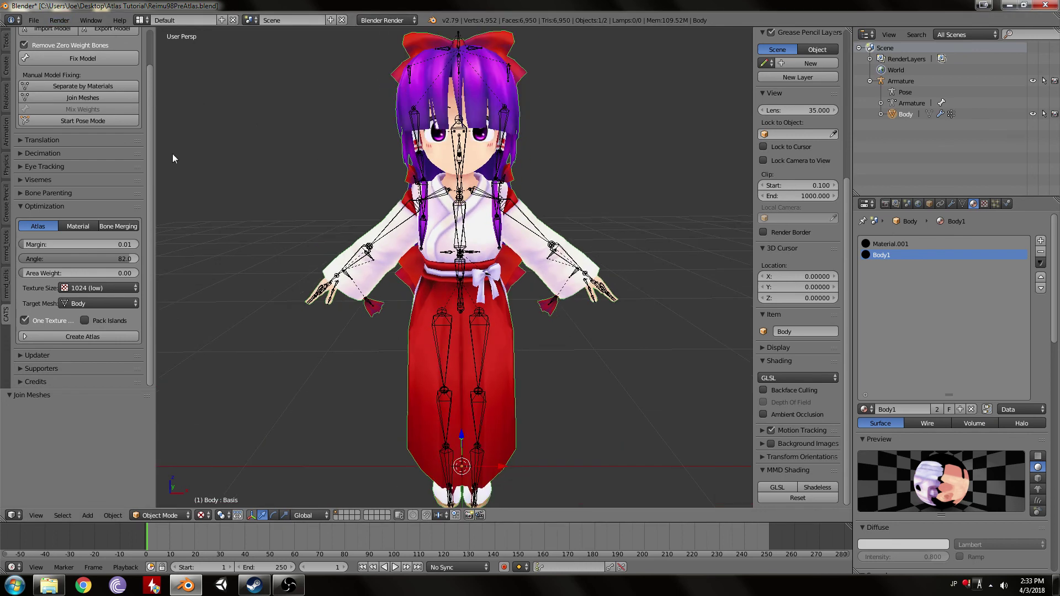
scroll(65, 148, up, 2)
click(53, 191)
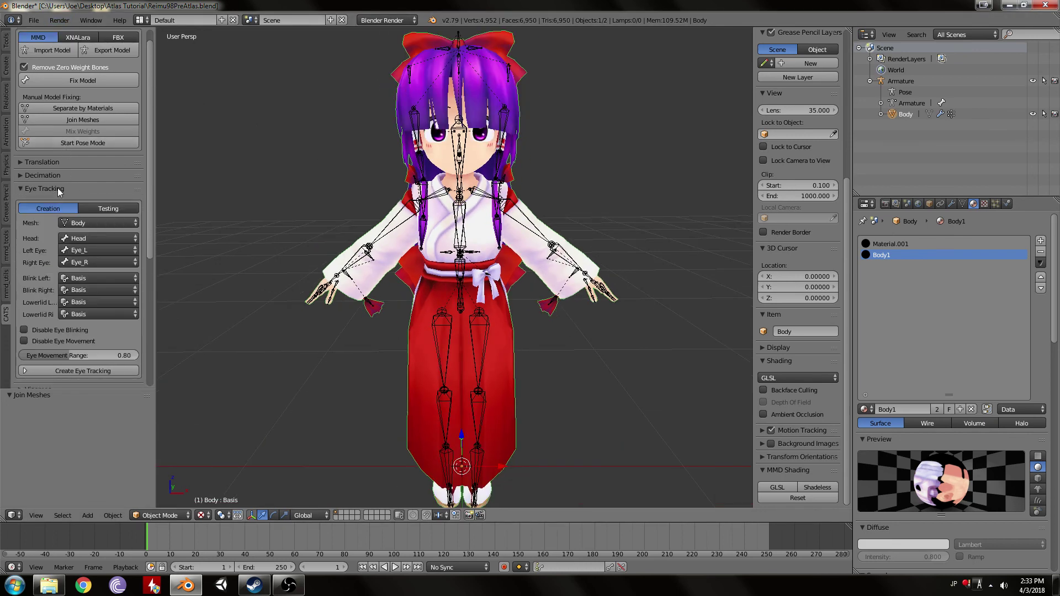
click(57, 188)
click(58, 202)
click(57, 202)
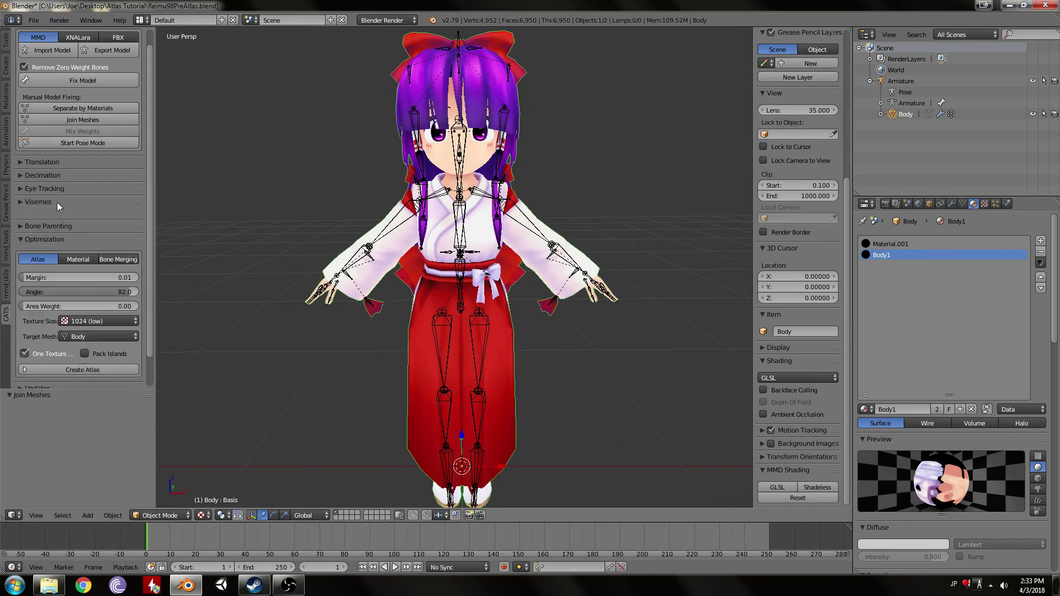
Start an FBX (.fbx) export from File > Export.
click(33, 20)
mouse_move(52, 242)
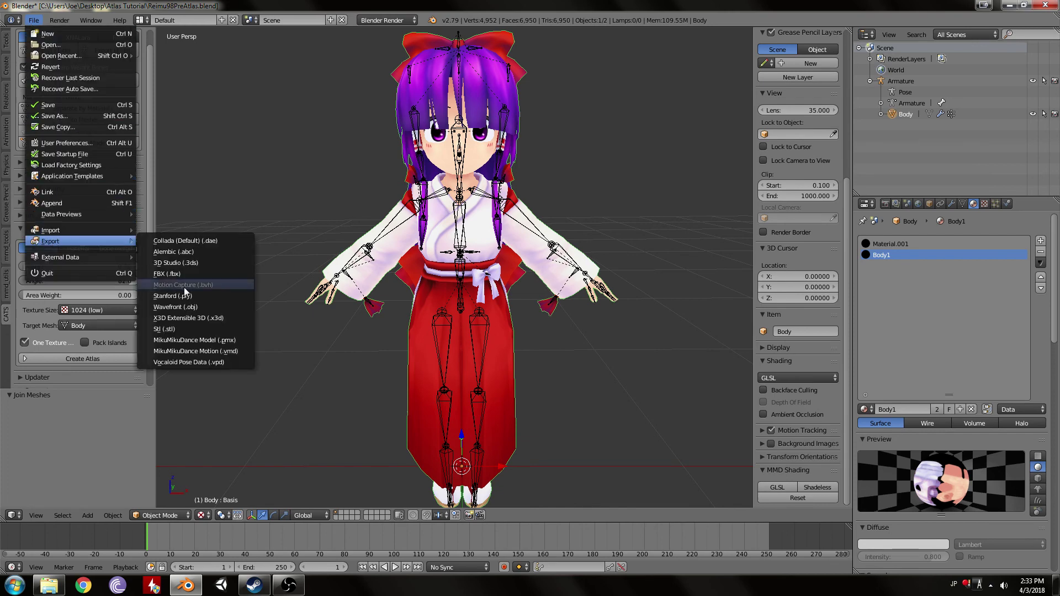
click(166, 274)
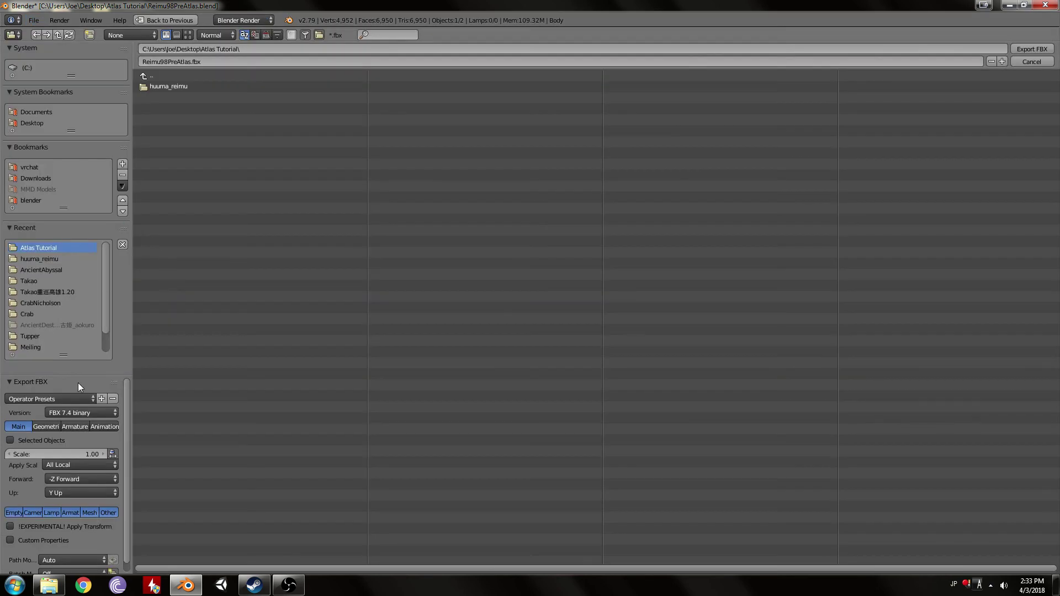